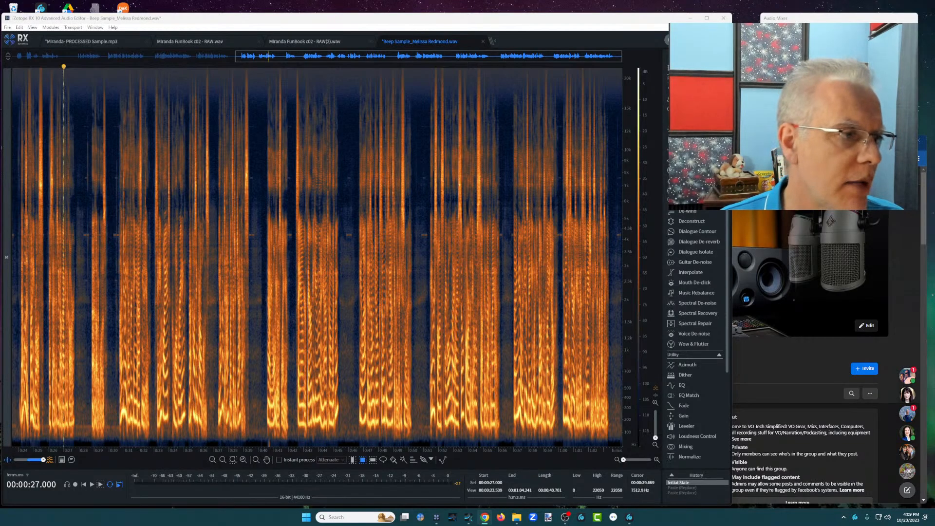
Step: Zoom in on the spectrogram around 28 s and play the recording from about 26.2 to 32.8 s
{"action": "left_click", "coordinate": [80, 173]}
{"action": "key", "text": "ctrl+="}
{"action": "key", "text": "ctrl+="}
{"action": "key", "text": "ctrl+="}
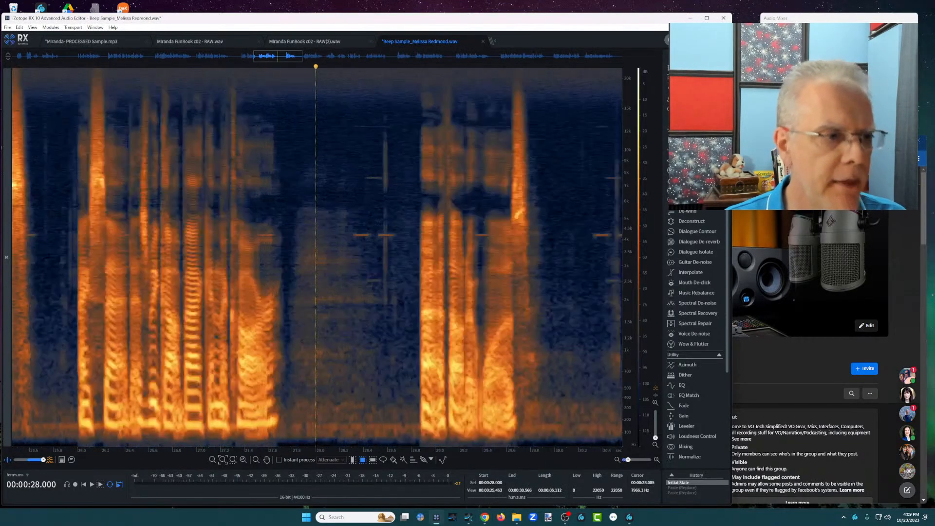
{"action": "key", "text": "ctrl+minus"}
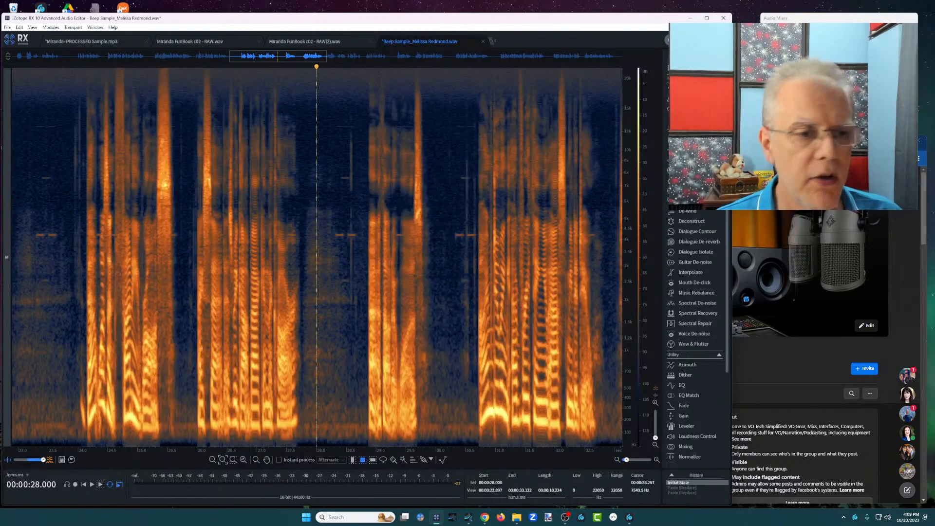
{"action": "left_click", "coordinate": [208, 137]}
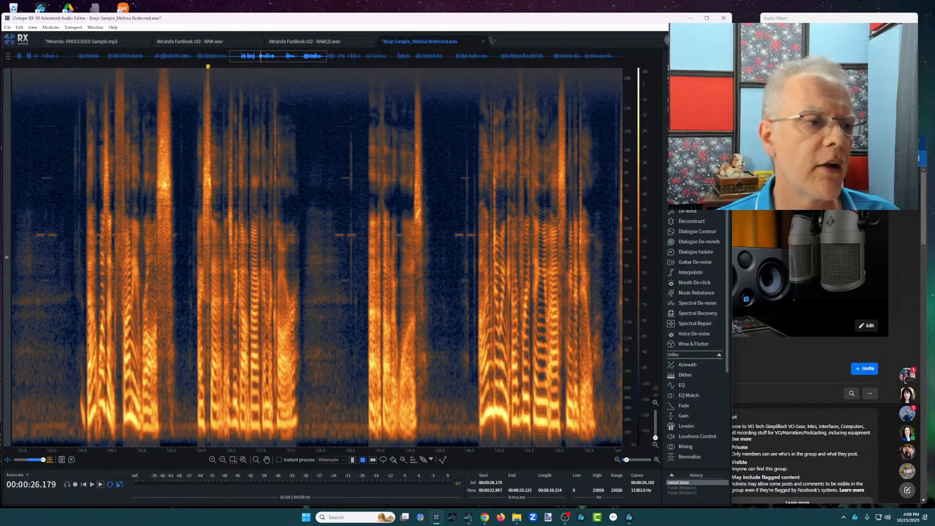
{"action": "key", "text": "space"}
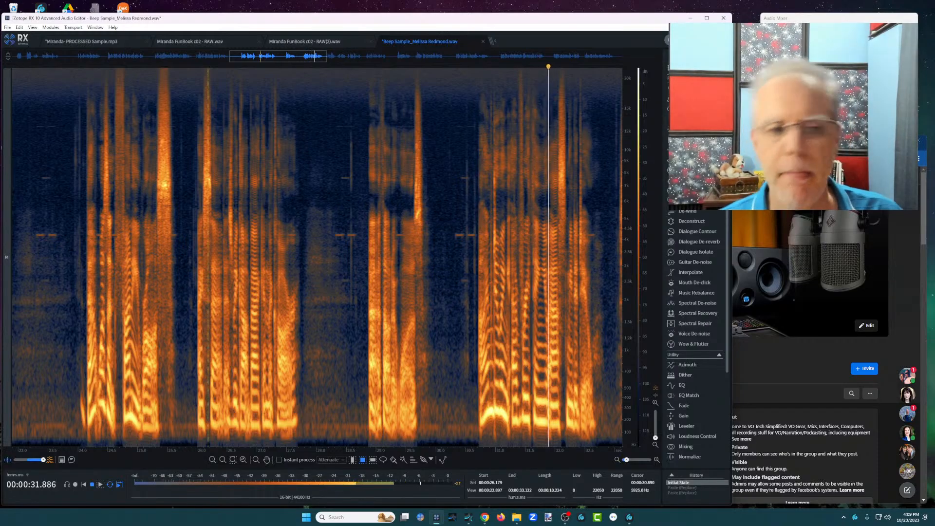
{"action": "key", "text": "space"}
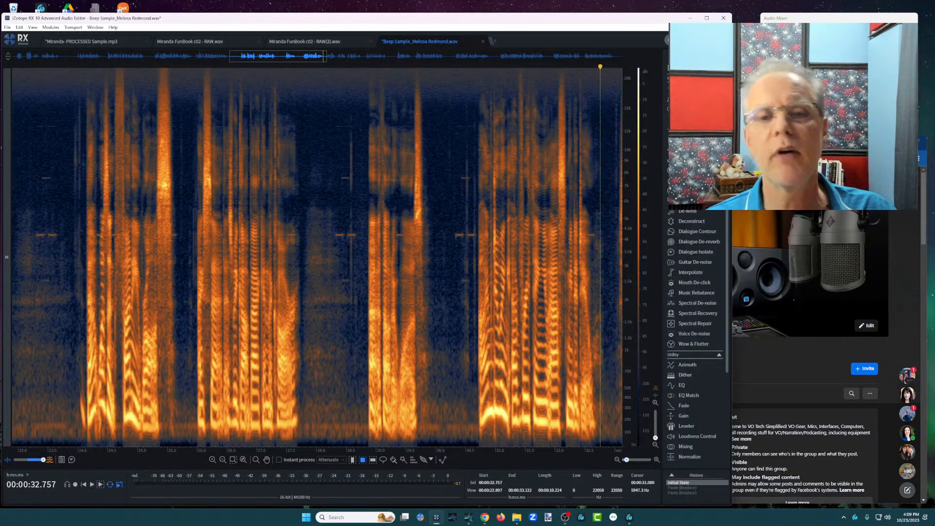
Step: Play the pause between phrases from about 27.95 s to listen for the background beeps
{"action": "left_click", "coordinate": [312, 185]}
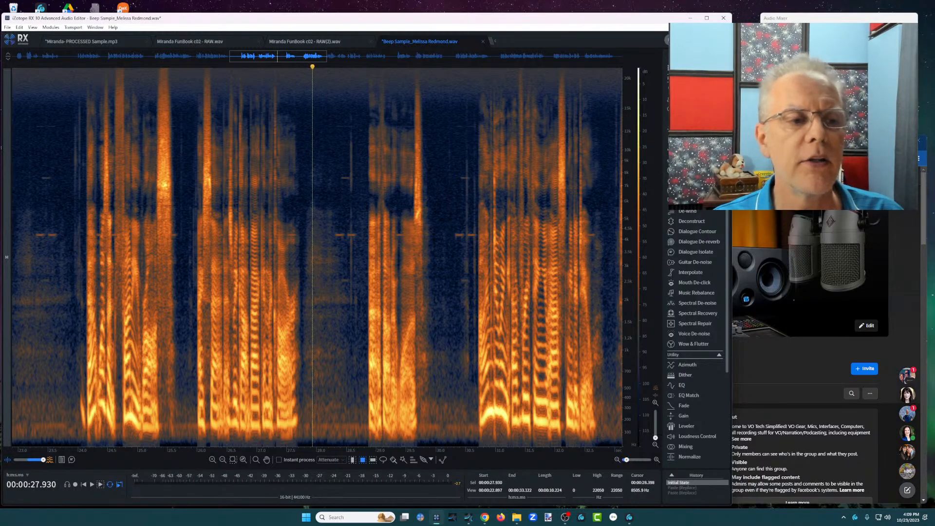
{"action": "left_click", "coordinate": [314, 298]}
{"action": "key", "text": "space"}
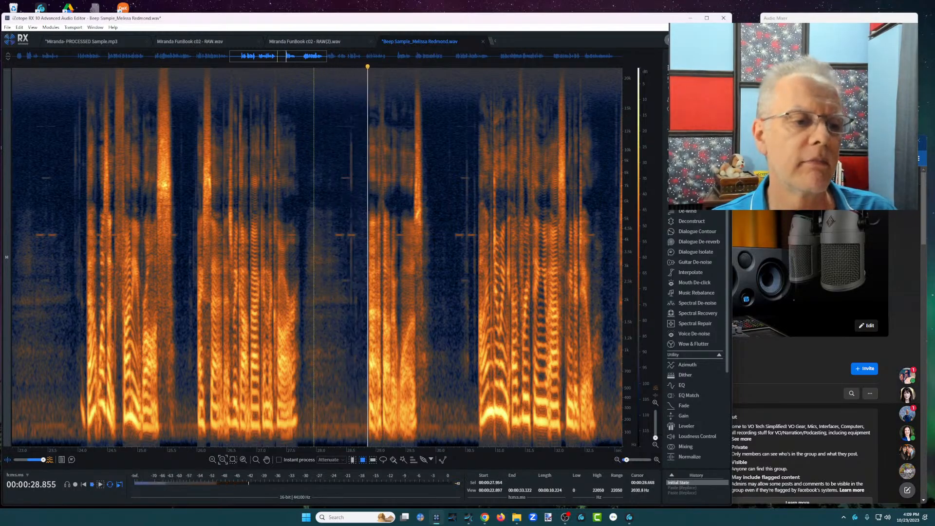
{"action": "key", "text": "space"}
{"action": "left_click", "coordinate": [333, 282]}
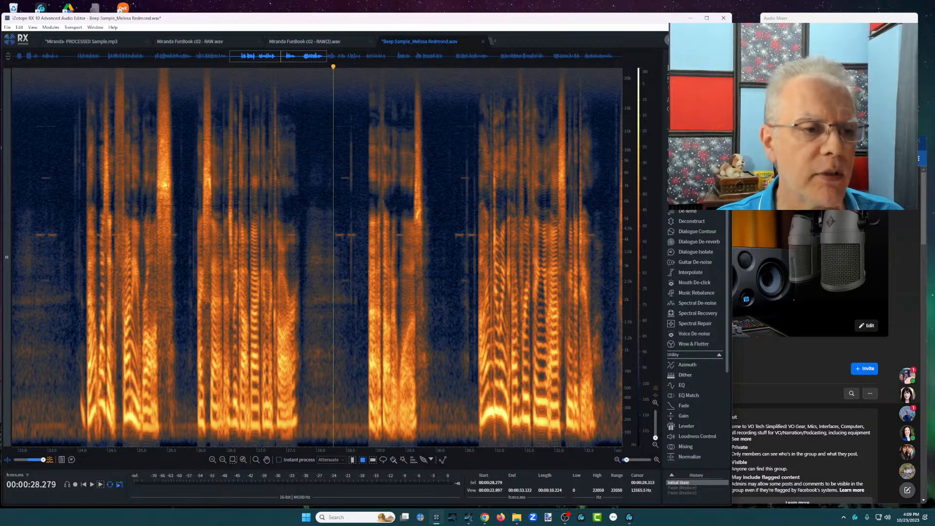
Step: Select the beeps at about 23.1–23.8 s between about 3 and 14 kHz, boost them with 24 dB Gain, and play the selection
{"action": "left_click_drag", "start_coordinate": [331, 115], "coordinate": [356, 308]}
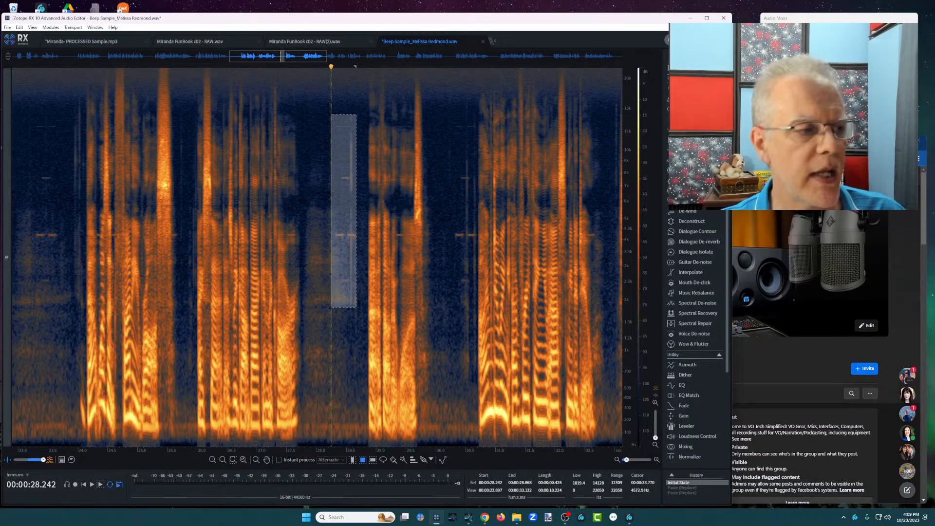
{"action": "left_click_drag", "start_coordinate": [35, 115], "coordinate": [67, 266]}
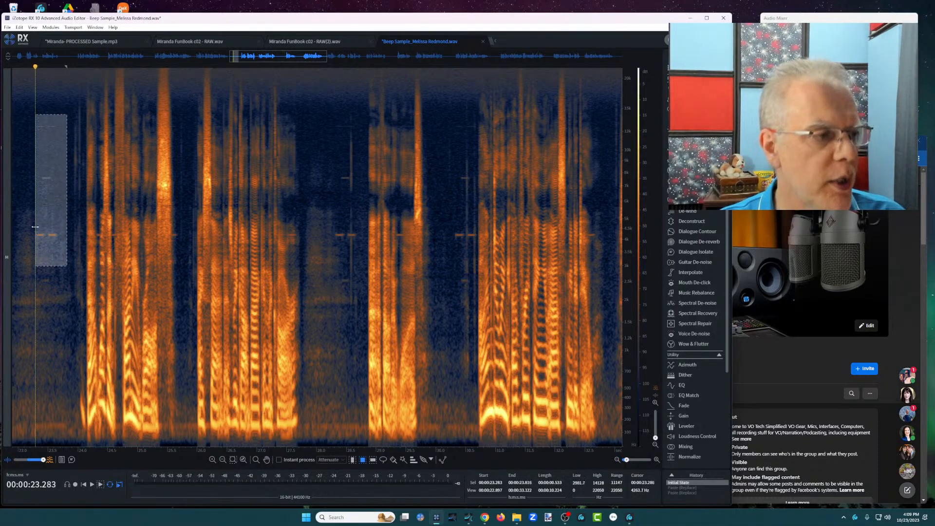
{"action": "left_click_drag", "start_coordinate": [35, 214], "coordinate": [25, 214]}
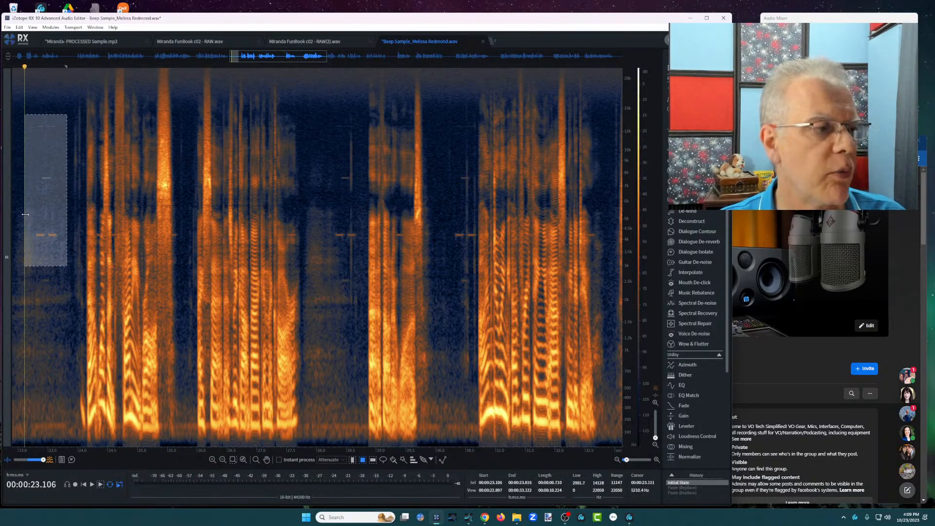
{"action": "left_click", "coordinate": [682, 416]}
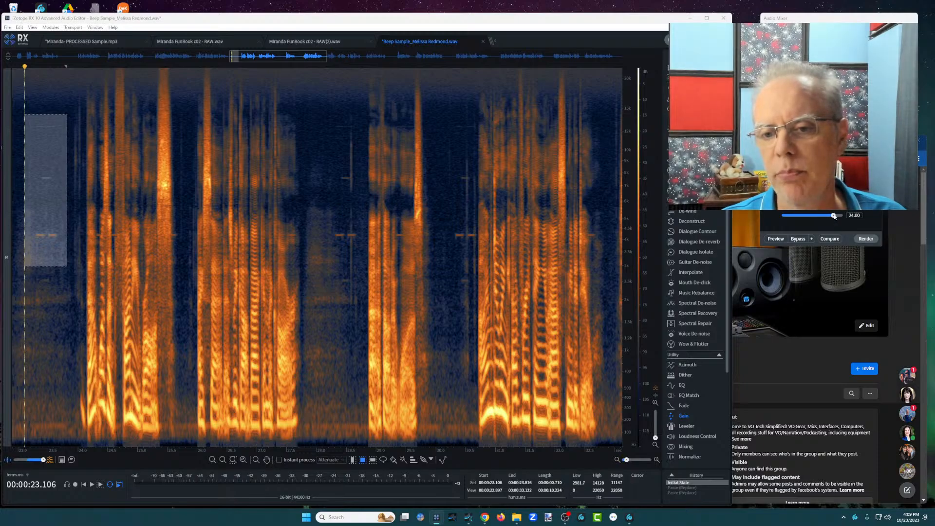
{"action": "left_click", "coordinate": [865, 239]}
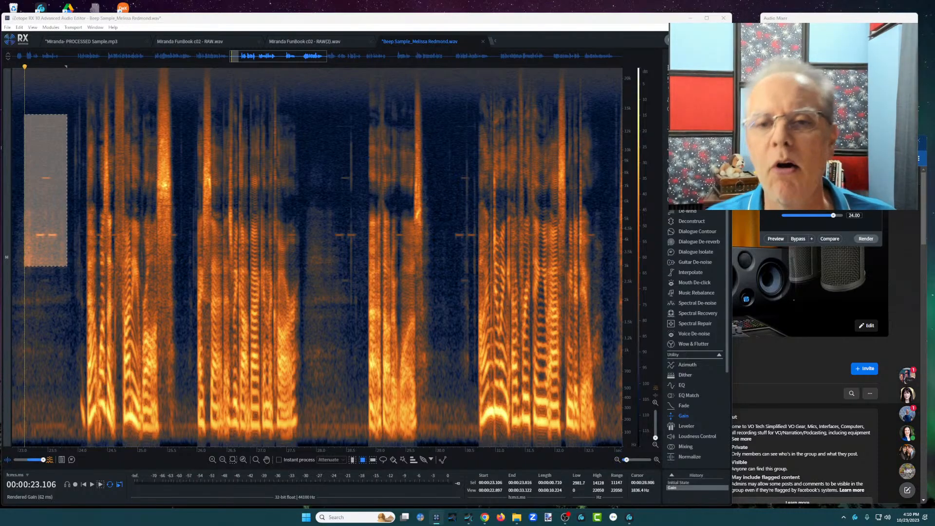
{"action": "key", "text": "space"}
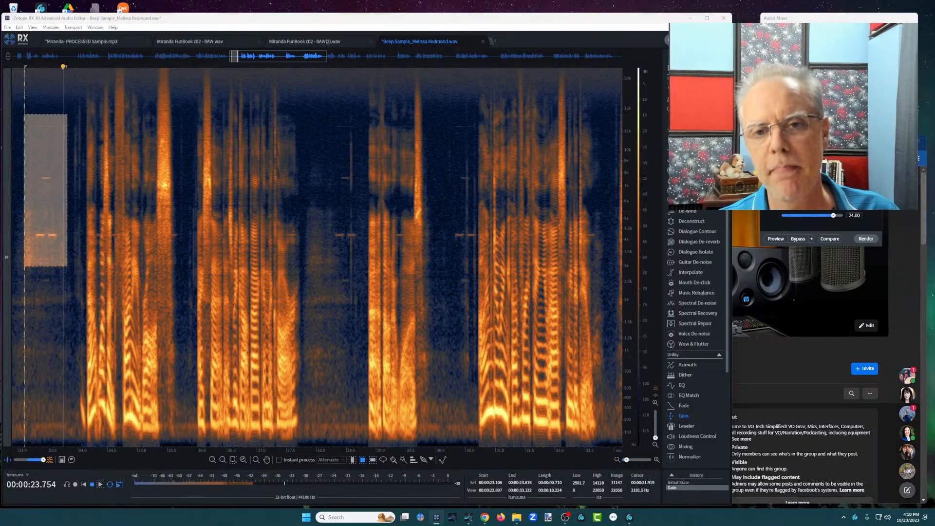
{"action": "key", "text": "space"}
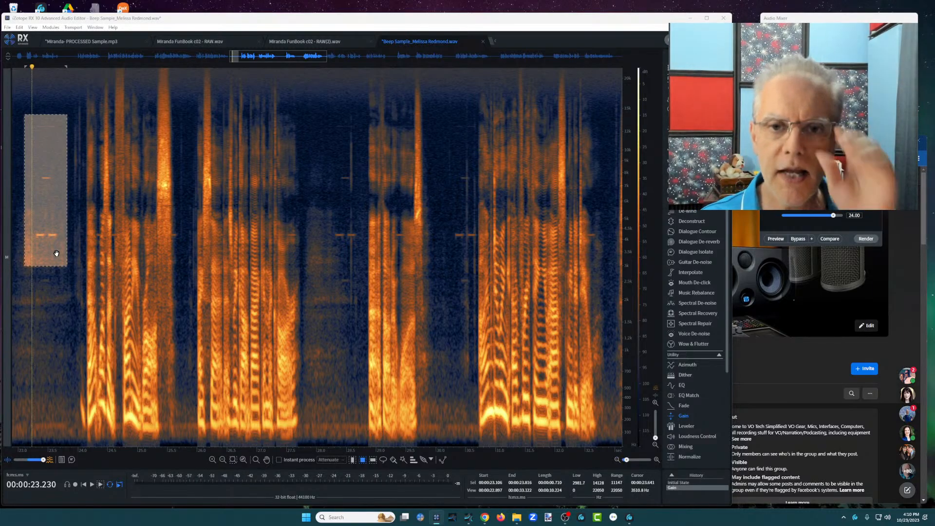
Step: Select the low-frequency noise below about 223 Hz at about 27.9–28.75 s, render 24 dB Gain on it twice, and play it
{"action": "left_click_drag", "start_coordinate": [310, 416], "coordinate": [362, 446]}
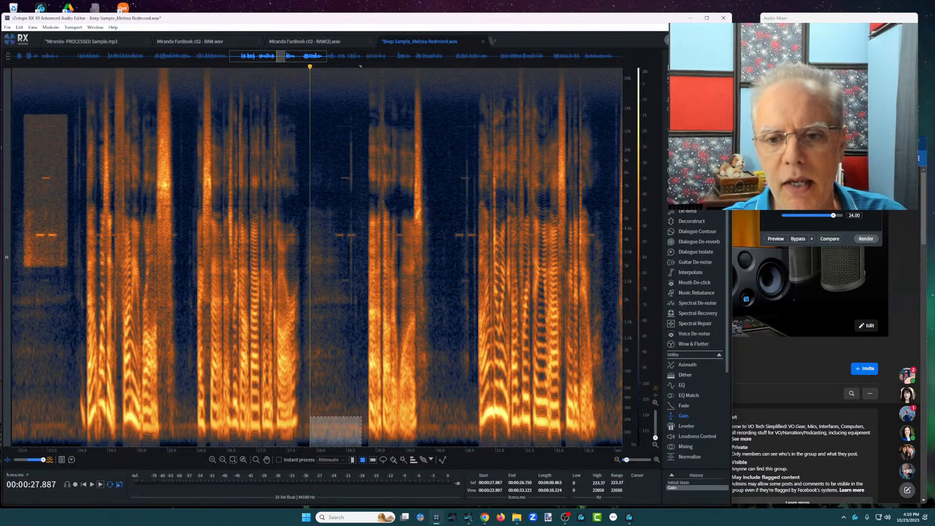
{"action": "left_click_drag", "start_coordinate": [827, 178], "coordinate": [531, 113]}
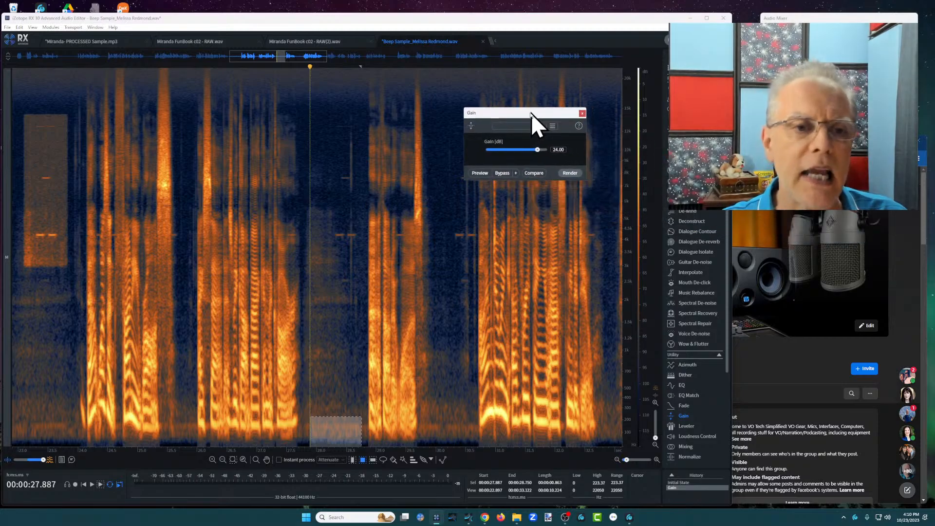
{"action": "left_click", "coordinate": [567, 174]}
{"action": "left_click", "coordinate": [568, 173]}
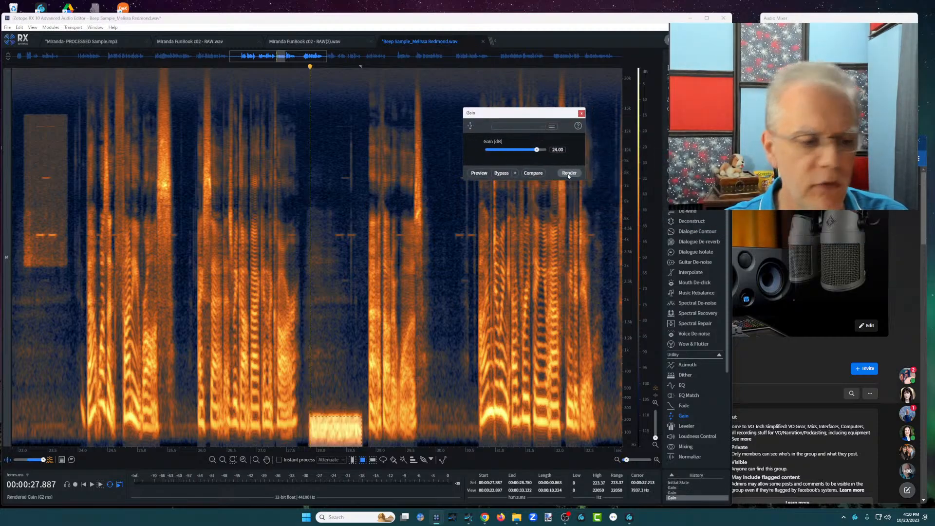
{"action": "key", "text": "space"}
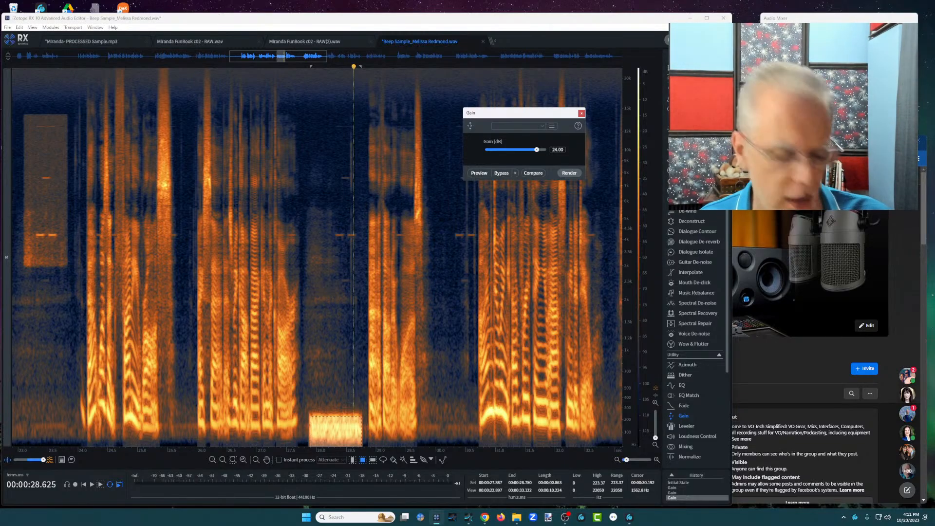
Step: Undo all the gain boosts back to the initial state and close the Gain window
{"action": "key", "text": "ctrl+z"}
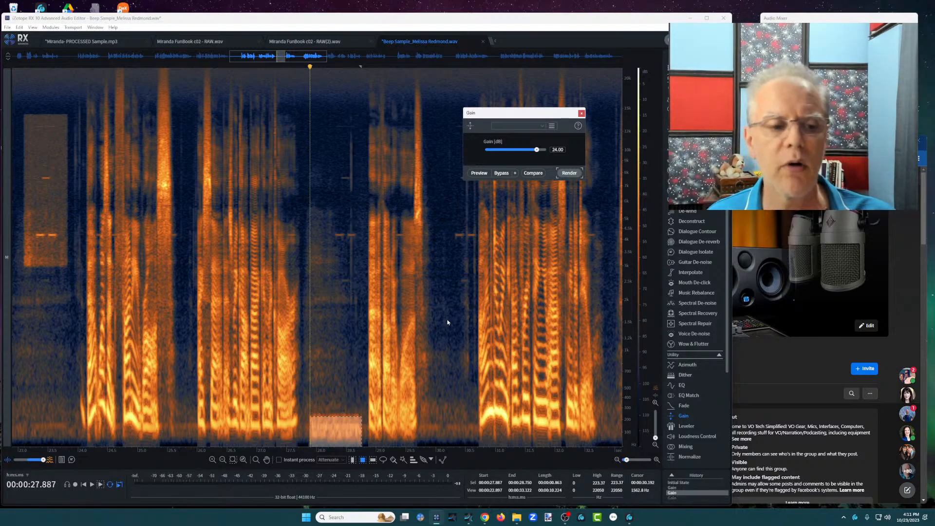
{"action": "left_click", "coordinate": [312, 233]}
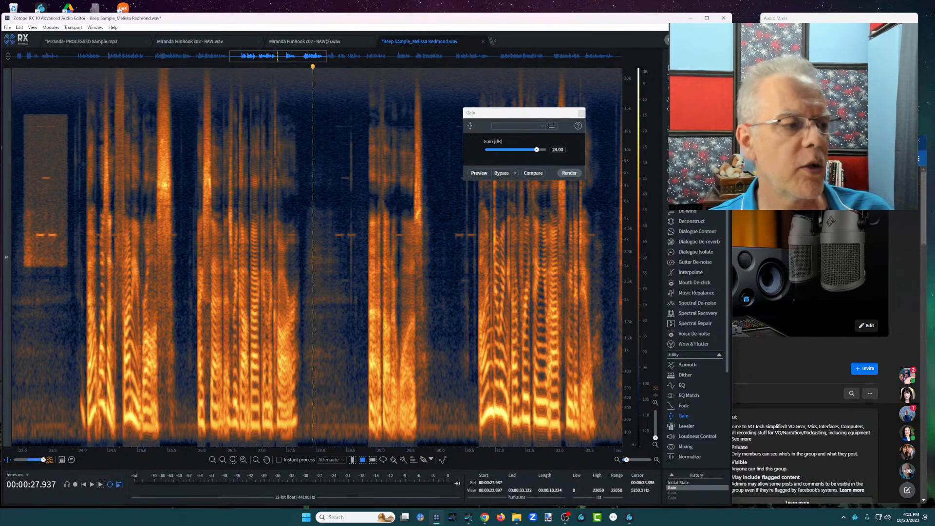
{"action": "left_click", "coordinate": [18, 200]}
{"action": "key", "text": "ctrl+z"}
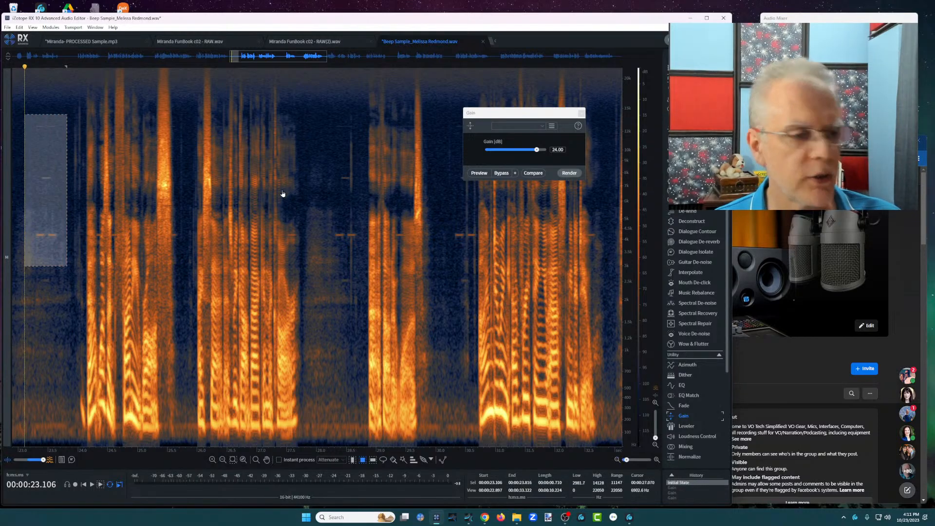
{"action": "left_click", "coordinate": [346, 194]}
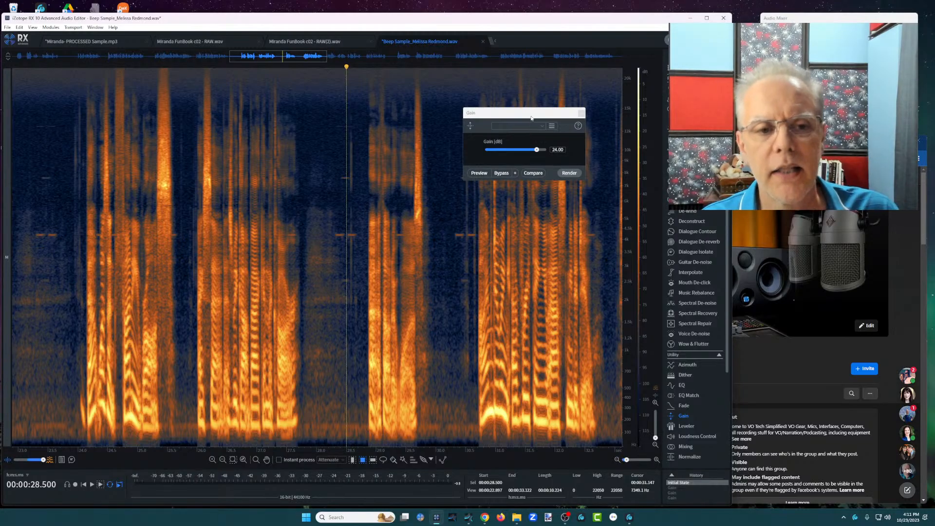
{"action": "left_click_drag", "start_coordinate": [531, 117], "coordinate": [508, 77]}
{"action": "left_click", "coordinate": [558, 73]}
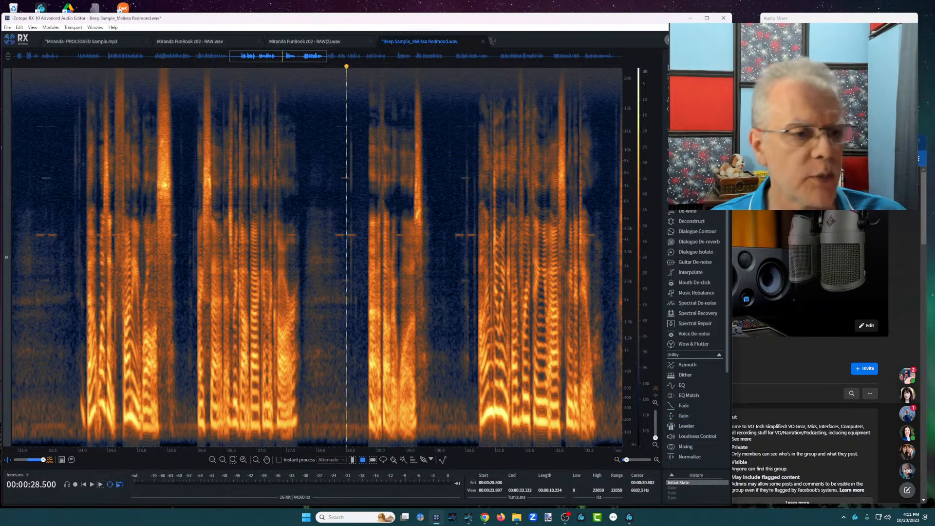
Step: Play the beeps in the two pauses starting at about 28.2 s and 30.0 s
{"action": "left_click", "coordinate": [328, 247]}
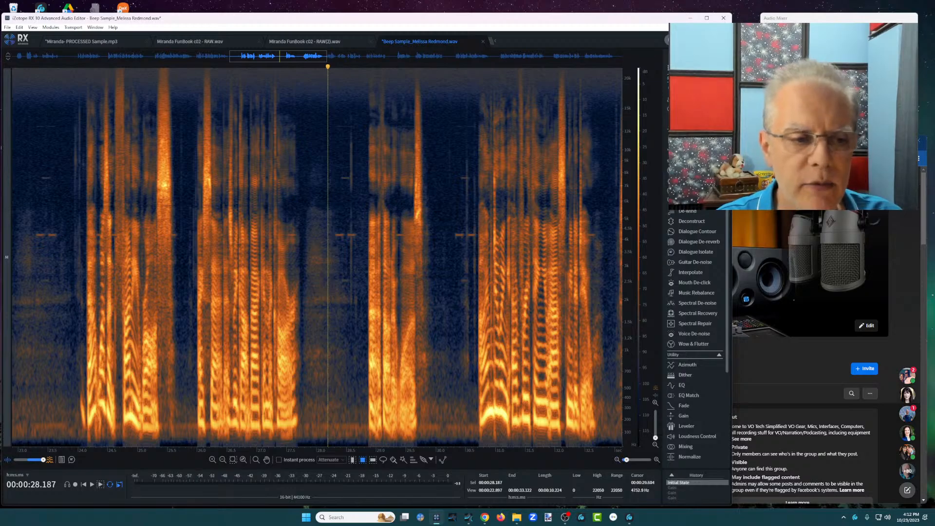
{"action": "left_click", "coordinate": [327, 263]}
{"action": "key", "text": "space"}
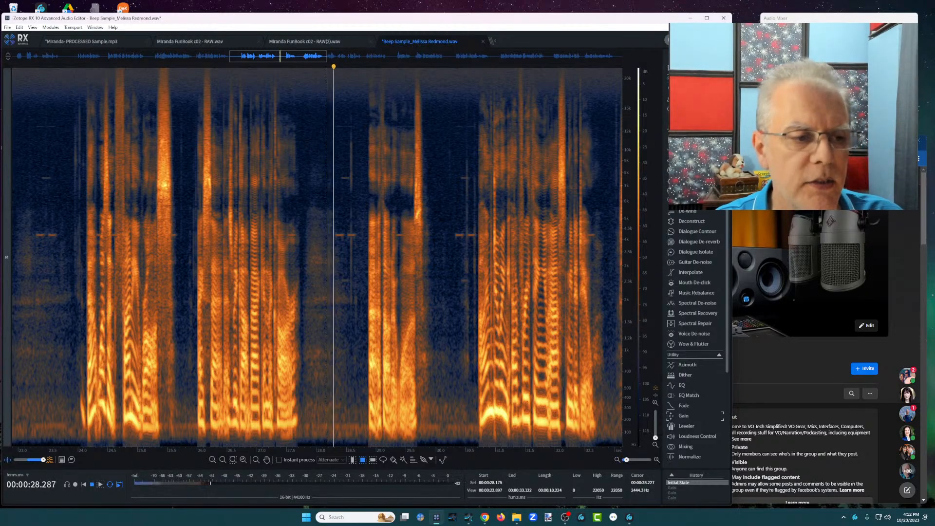
{"action": "key", "text": "space"}
{"action": "left_click", "coordinate": [436, 247]}
{"action": "key", "text": "space"}
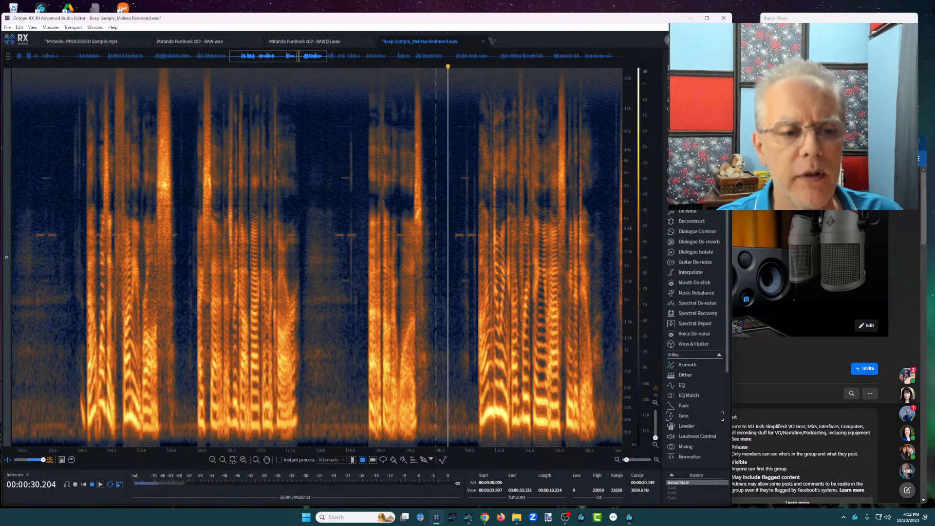
{"action": "key", "text": "space"}
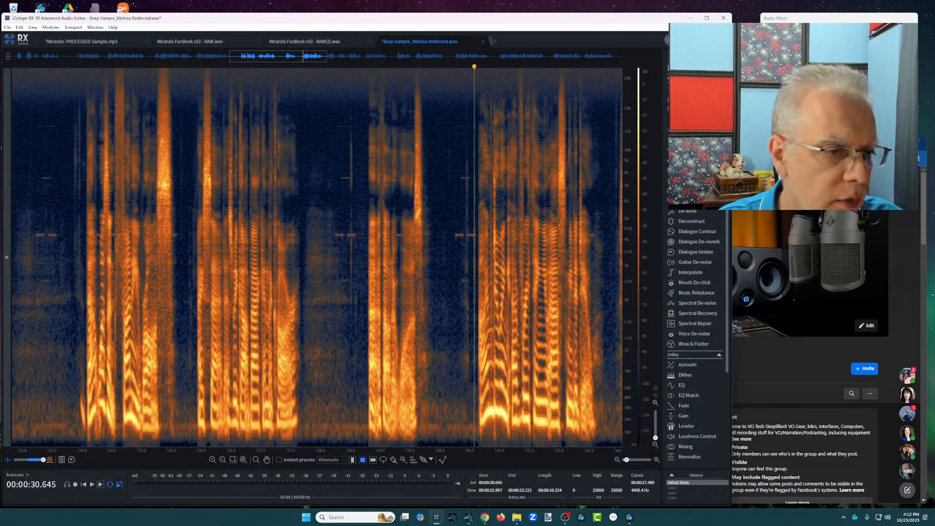
Step: Outline the beep tones with selections at about 25.4–25.8 s near 4 kHz and at about 28.1–30.8 s, clearing each selection
{"action": "left_click_drag", "start_coordinate": [286, 239], "coordinate": [297, 233]}
{"action": "left_click_drag", "start_coordinate": [164, 227], "coordinate": [188, 243]}
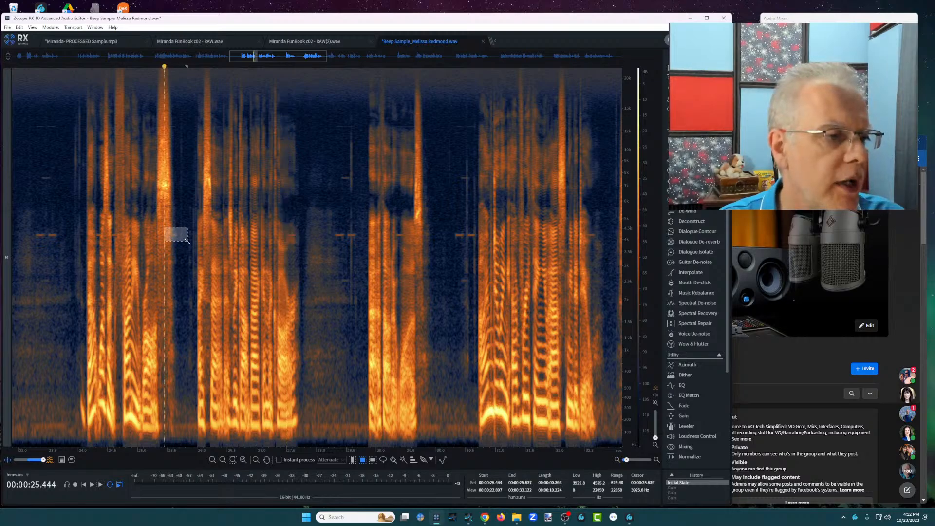
{"action": "left_click", "coordinate": [305, 183]}
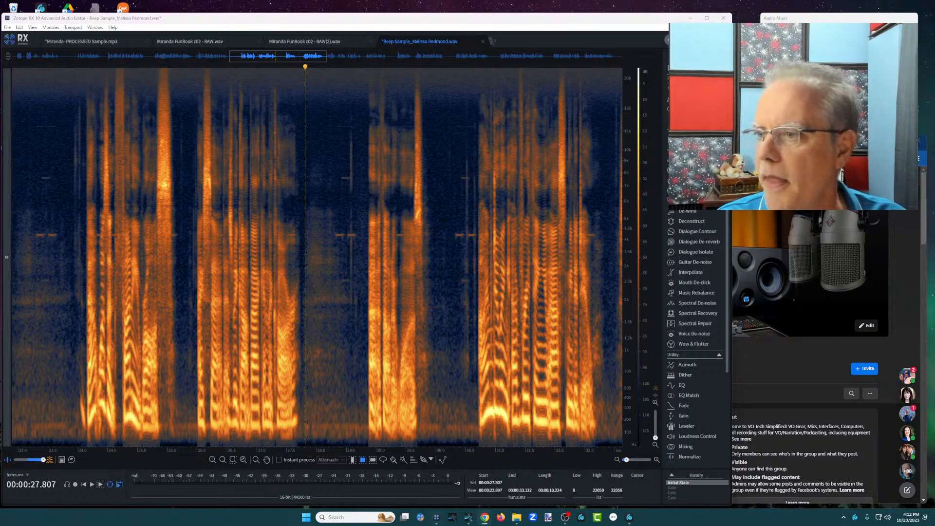
{"action": "scroll", "coordinate": [455, 187], "scroll_direction": "up", "scroll_amount": 3}
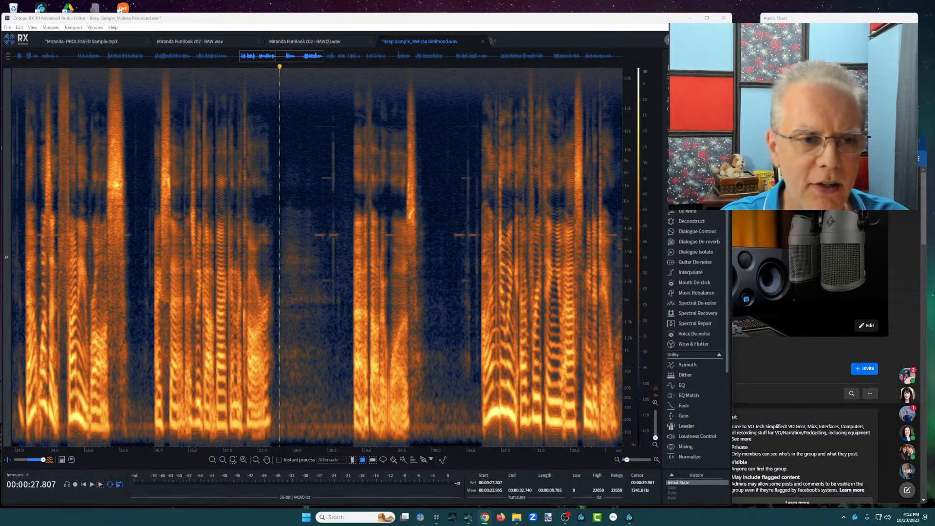
{"action": "left_click_drag", "start_coordinate": [299, 143], "coordinate": [485, 279]}
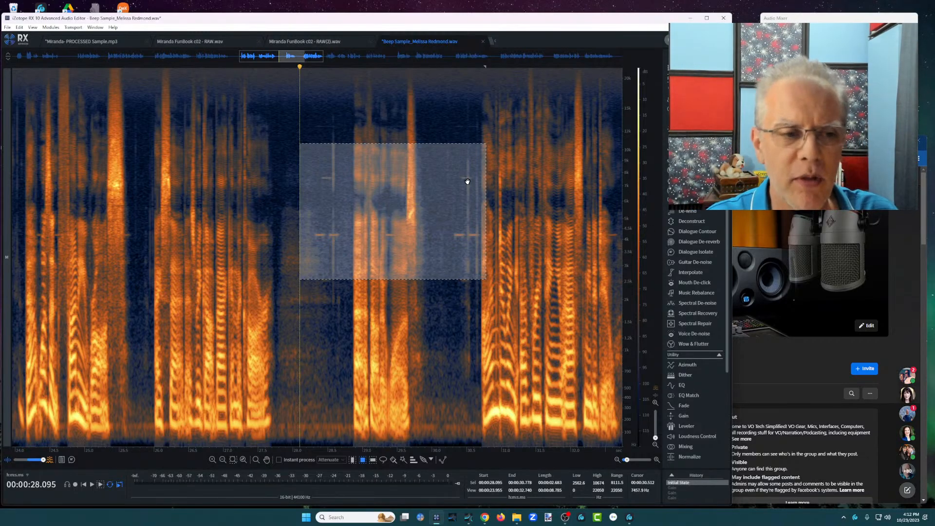
{"action": "left_click", "coordinate": [296, 141]}
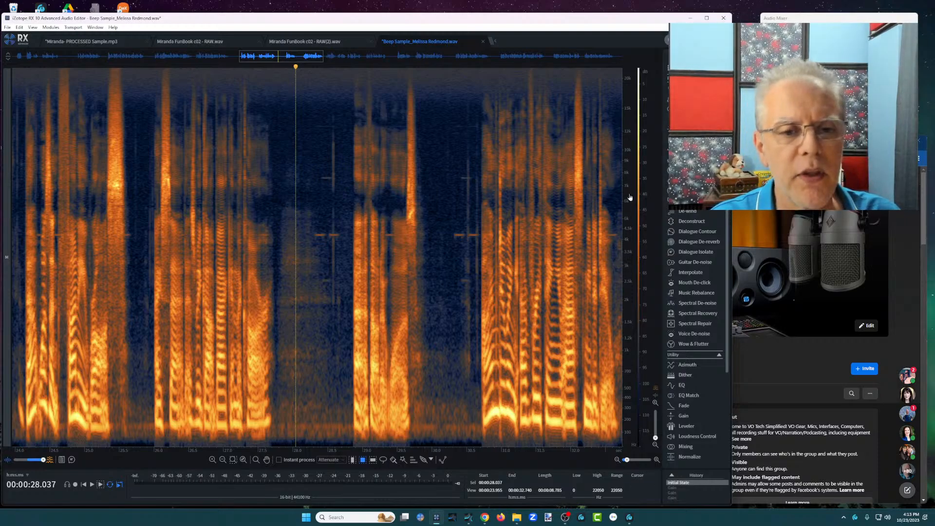
Step: Examine the beep tones in the pause around 28.5 s close up and across the full frequency range
{"action": "scroll", "coordinate": [626, 197], "scroll_direction": "up", "scroll_amount": 3}
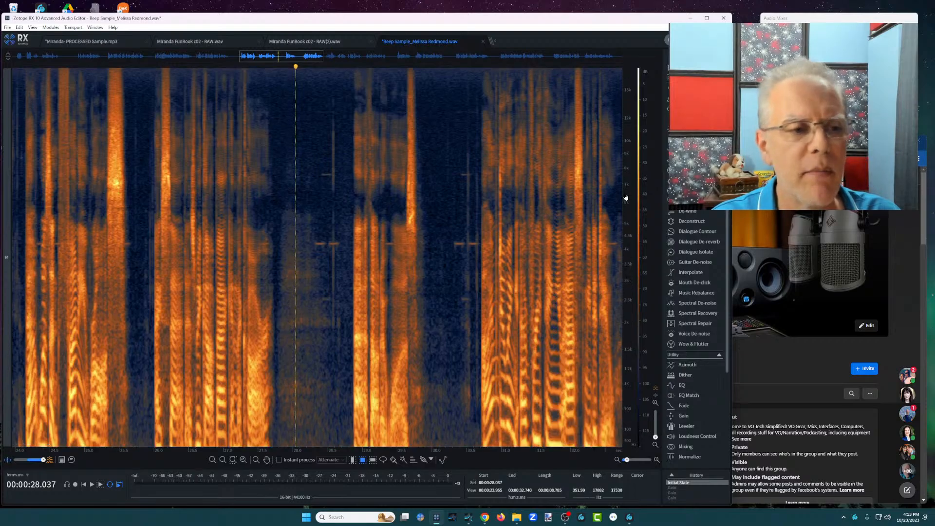
{"action": "scroll", "coordinate": [625, 197], "scroll_direction": "up", "scroll_amount": 1}
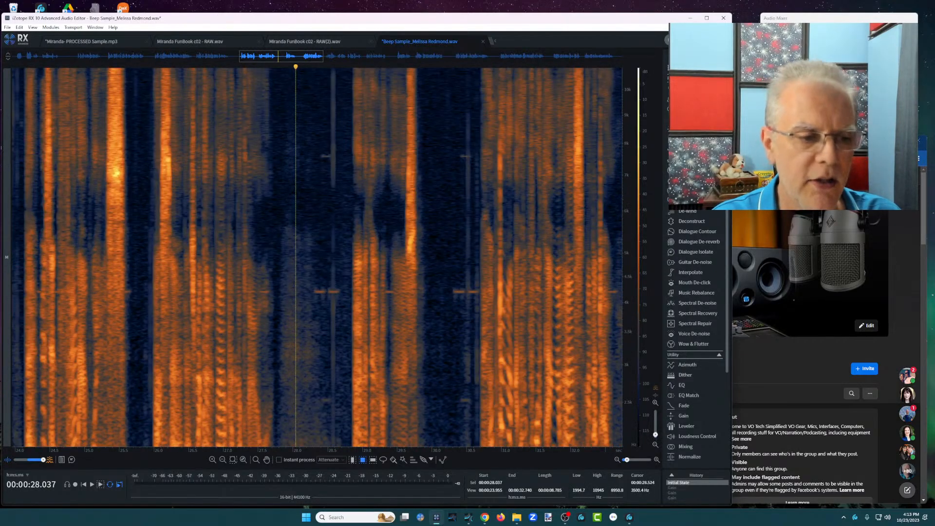
{"action": "left_click", "coordinate": [328, 332]}
{"action": "key", "text": "ctrl+="}
{"action": "key", "text": "ctrl+="}
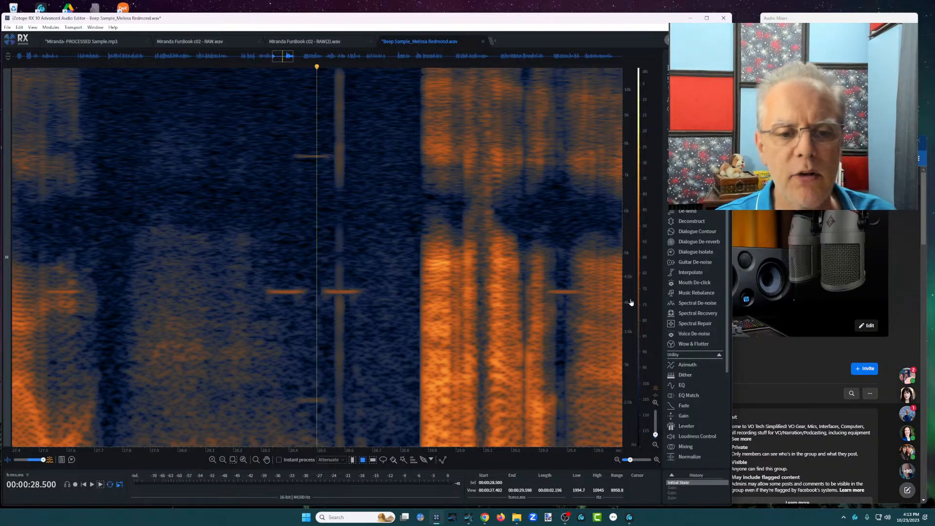
{"action": "scroll", "coordinate": [626, 303], "scroll_direction": "up", "scroll_amount": 2}
{"action": "scroll", "coordinate": [627, 302], "scroll_direction": "down", "scroll_amount": 2}
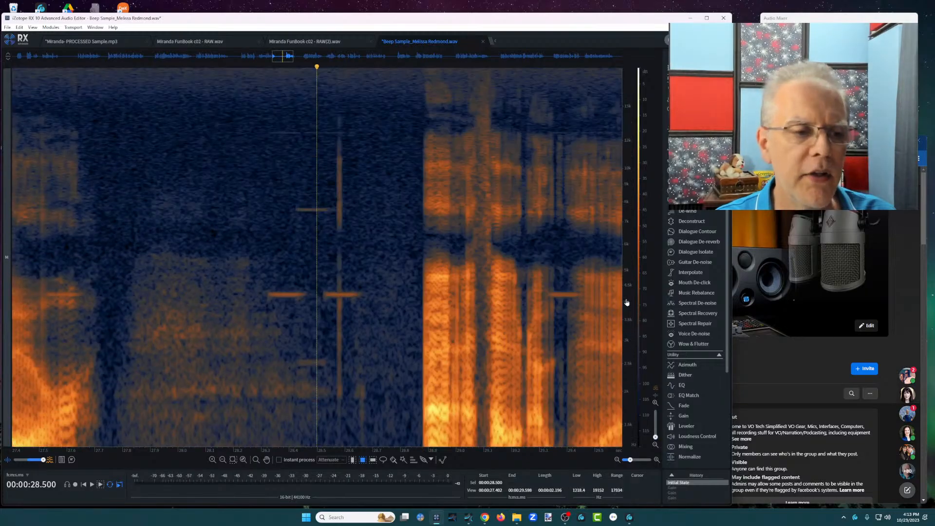
{"action": "scroll", "coordinate": [627, 302], "scroll_direction": "down", "scroll_amount": 2}
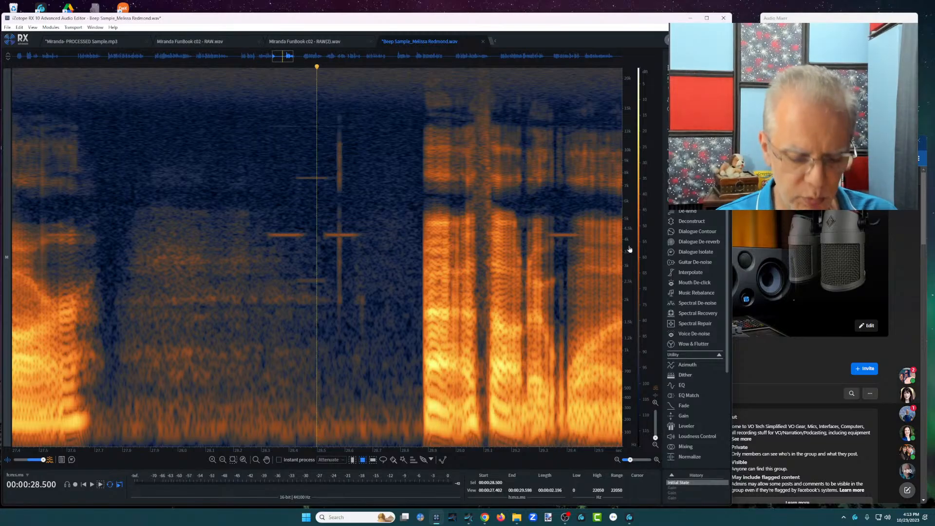
Step: Examine how the beeps recur across the whole recording, then return to the passage at about 26.5–30.5 s
{"action": "key", "text": "ctrl+minus"}
{"action": "key", "text": "ctrl+minus"}
{"action": "key", "text": "ctrl+minus"}
{"action": "key", "text": "ctrl+minus"}
{"action": "key", "text": "ctrl+minus"}
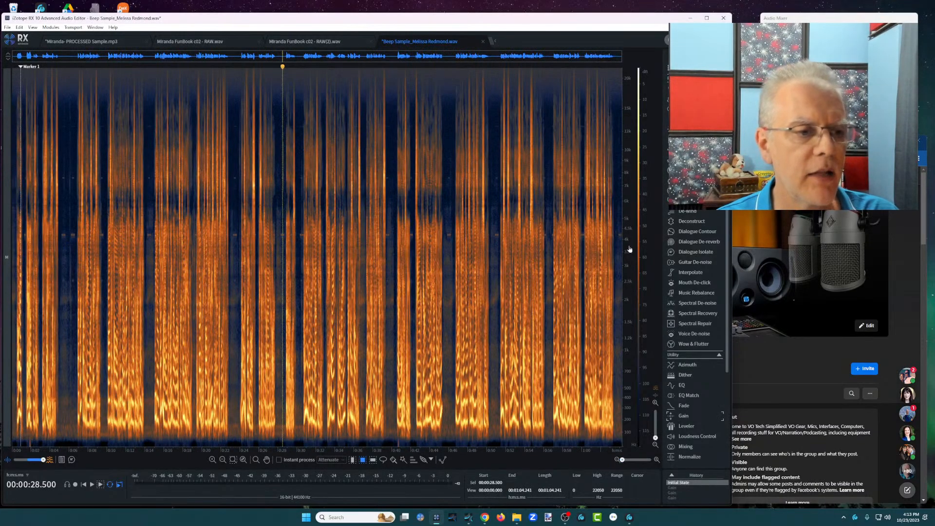
{"action": "key", "text": "ctrl+plus"}
{"action": "key", "text": "ctrl+plus"}
{"action": "key", "text": "ctrl+plus"}
{"action": "key", "text": "ctrl+plus"}
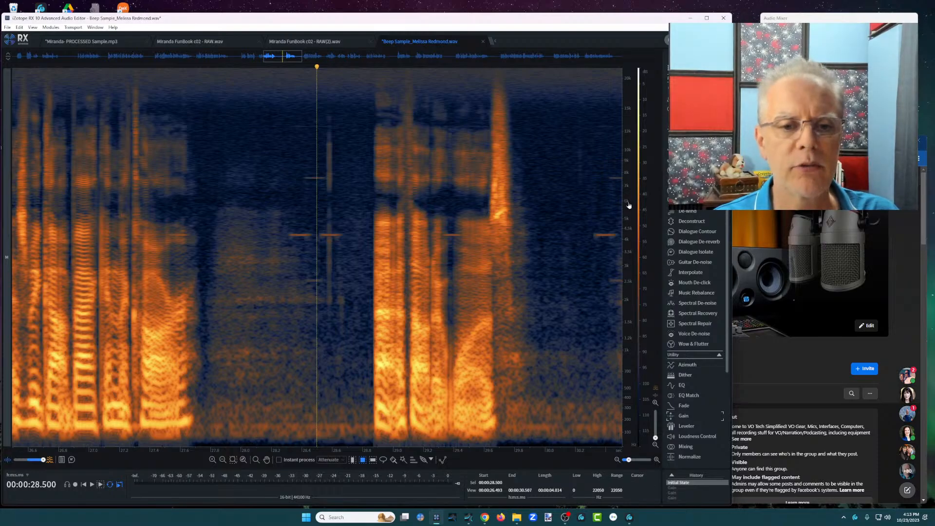
Step: Select the three beep tones in the pause at about 28.3–28.7 s, near 7.5, 4.2 and 2.4 kHz, then clear the selection
{"action": "scroll", "coordinate": [629, 206], "scroll_direction": "up", "scroll_amount": 2}
{"action": "scroll", "coordinate": [629, 206], "scroll_direction": "up", "scroll_amount": 1}
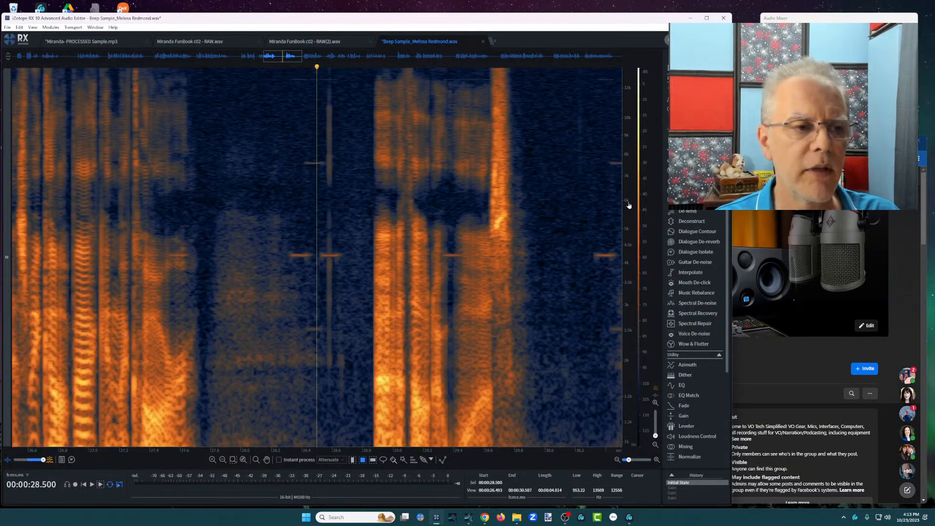
{"action": "left_click", "coordinate": [302, 157]}
{"action": "left_click", "coordinate": [322, 163]}
{"action": "left_click_drag", "start_coordinate": [302, 157], "coordinate": [325, 168]}
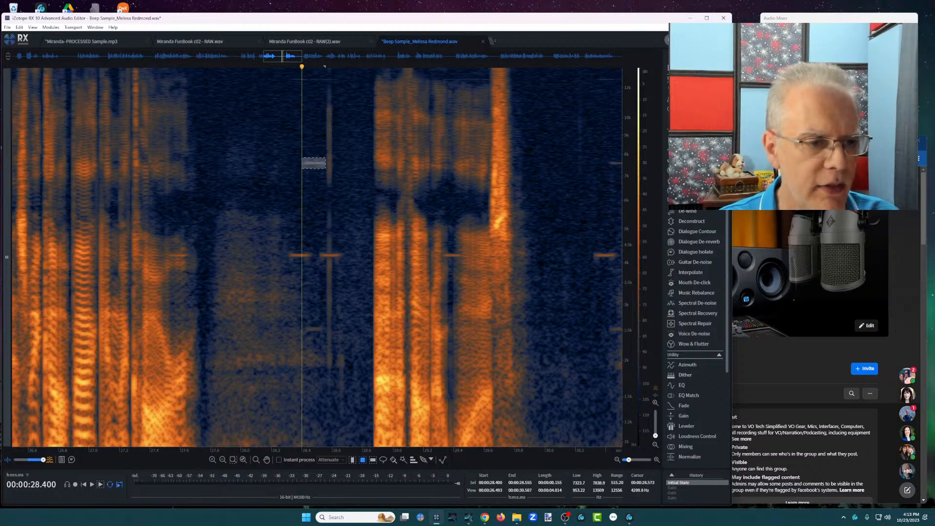
{"action": "left_click_drag", "start_coordinate": [283, 251], "coordinate": [345, 258]}
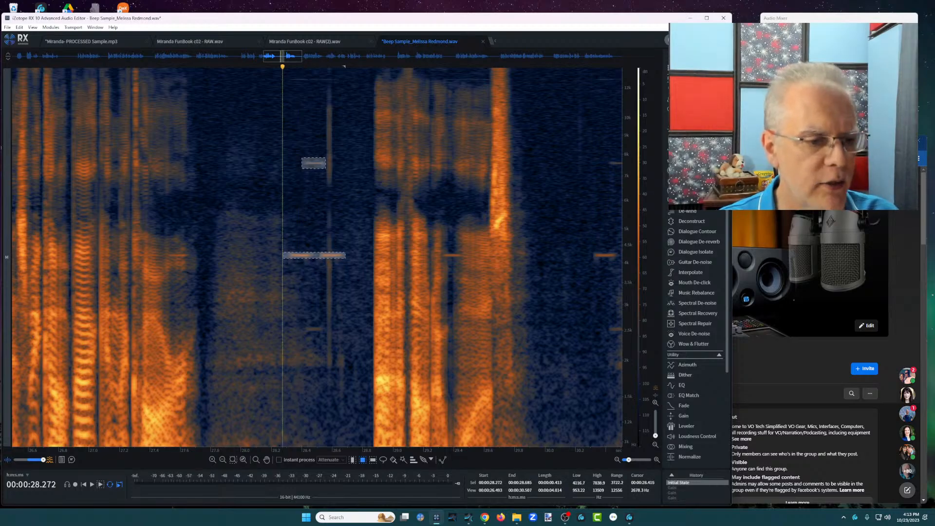
{"action": "left_click_drag", "start_coordinate": [303, 320], "coordinate": [327, 340]}
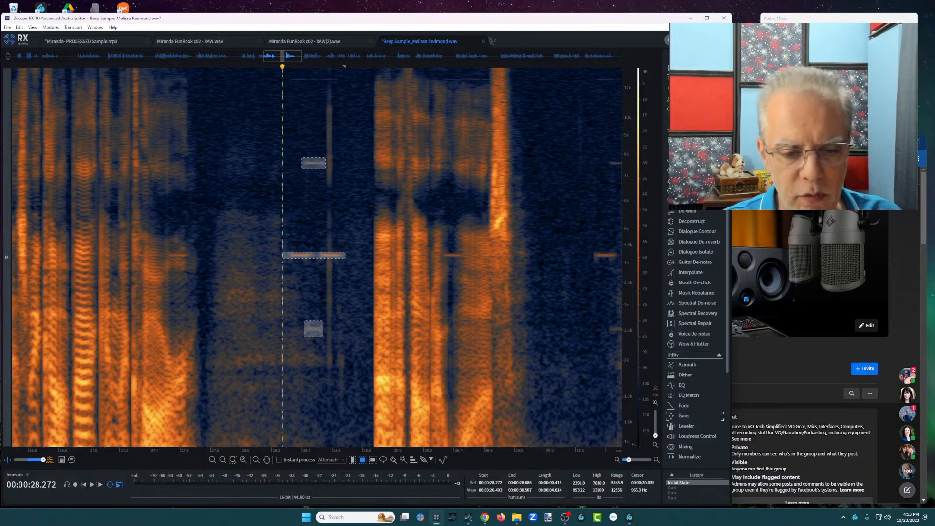
{"action": "left_click", "coordinate": [547, 449]}
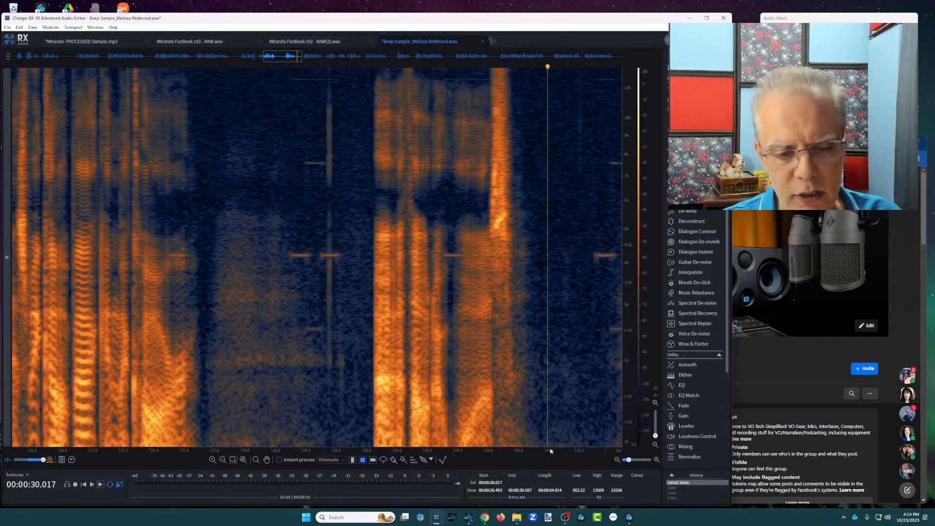
Step: Select the three beep tones in the pause at about 30.3–30.7 s, near 2.5, 4.3 and 7.5 kHz, as one combined selection
{"action": "left_click_drag", "start_coordinate": [549, 452], "coordinate": [405, 454]}
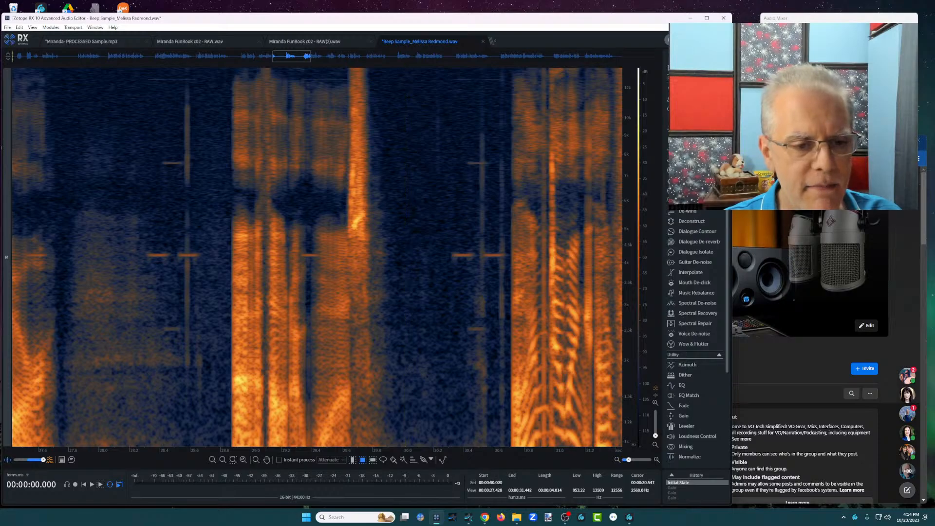
{"action": "left_click_drag", "start_coordinate": [464, 327], "coordinate": [492, 333]}
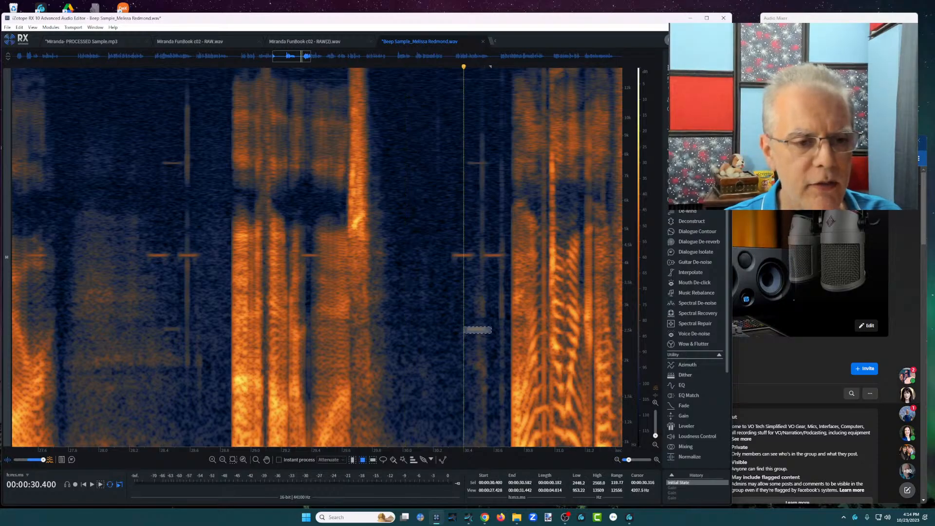
{"action": "left_click_drag", "start_coordinate": [448, 251], "coordinate": [502, 257]}
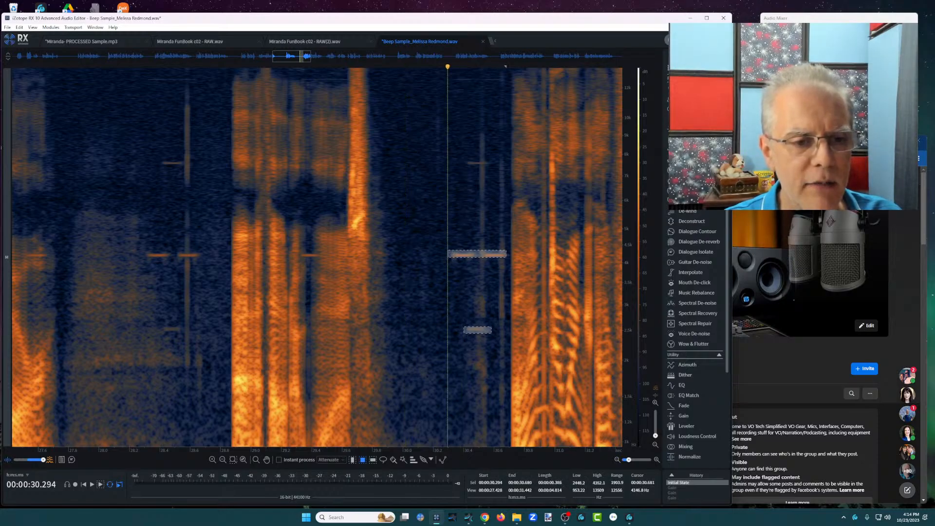
{"action": "left_click_drag", "start_coordinate": [463, 156], "coordinate": [491, 166]}
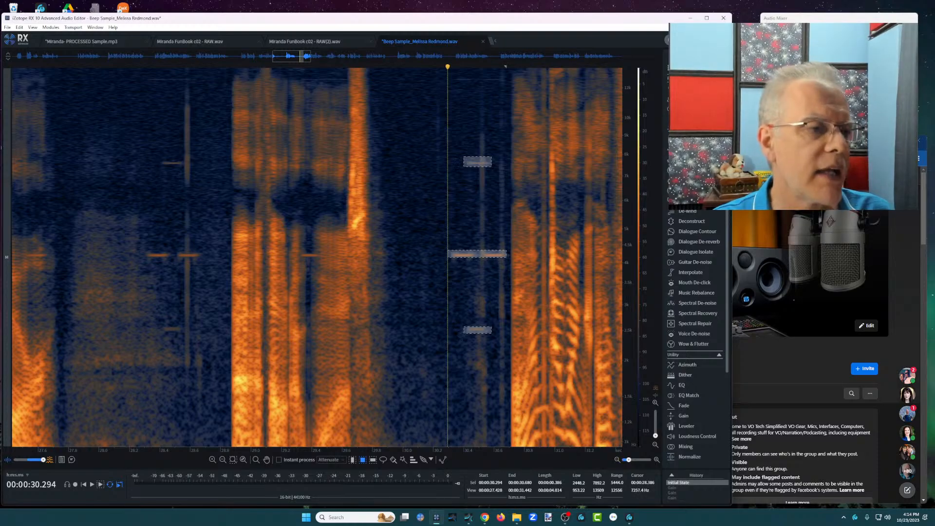
Step: Add the upper and middle beep tones at about 28.3–28.7 s and the tone within the speech at about 29.3 s to the selection
{"action": "left_click_drag", "start_coordinate": [157, 159], "coordinate": [186, 167]}
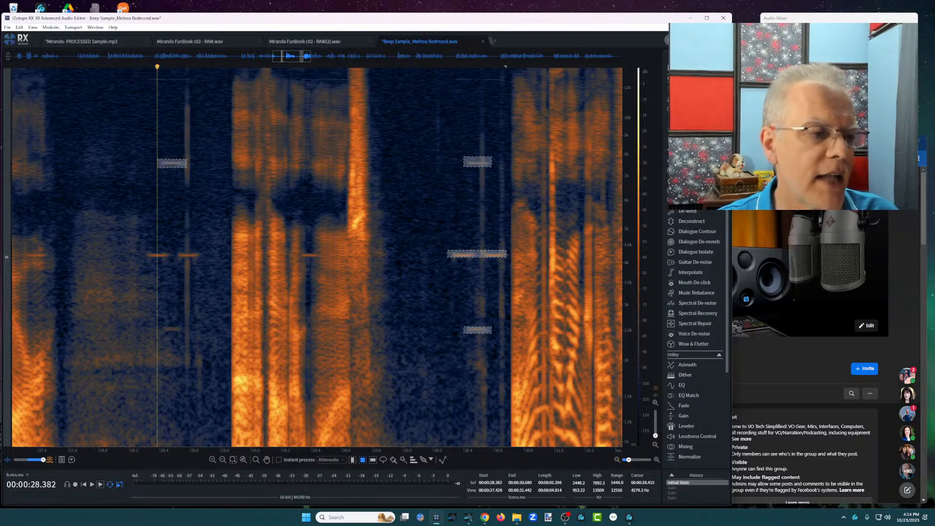
{"action": "left_click_drag", "start_coordinate": [144, 252], "coordinate": [205, 258]}
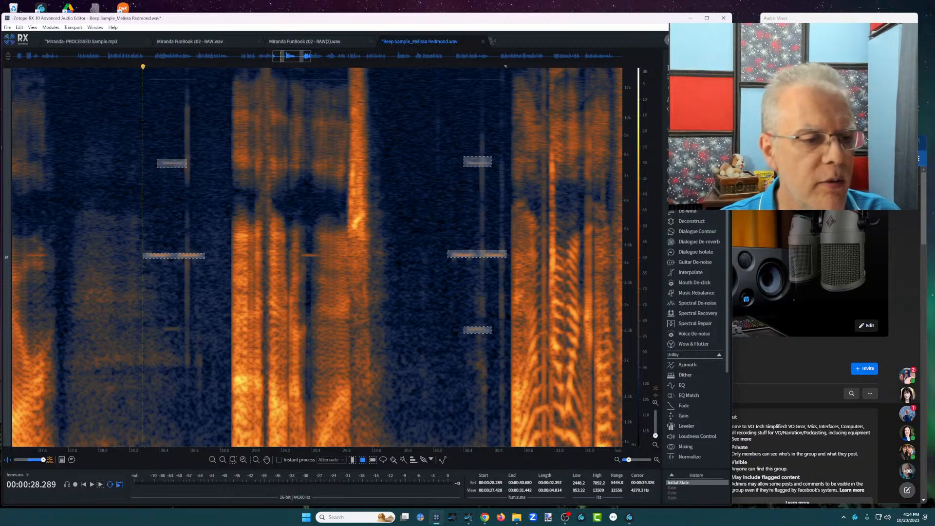
{"action": "left_click_drag", "start_coordinate": [299, 253], "coordinate": [320, 258]}
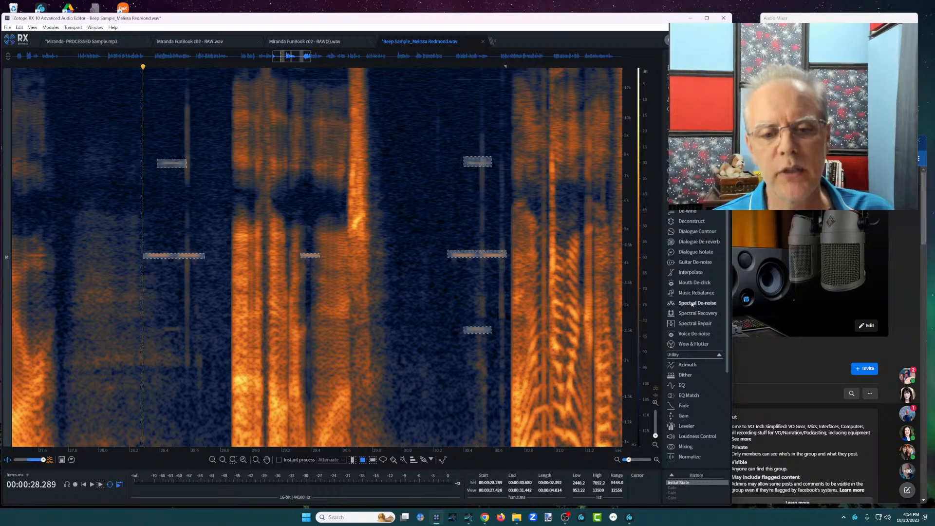
Step: Learn a Spectral De-noise profile from the selected beep tones and link the noisy and tonal reduction controls
{"action": "left_click", "coordinate": [692, 303]}
{"action": "left_click_drag", "start_coordinate": [204, 134], "coordinate": [341, 195]}
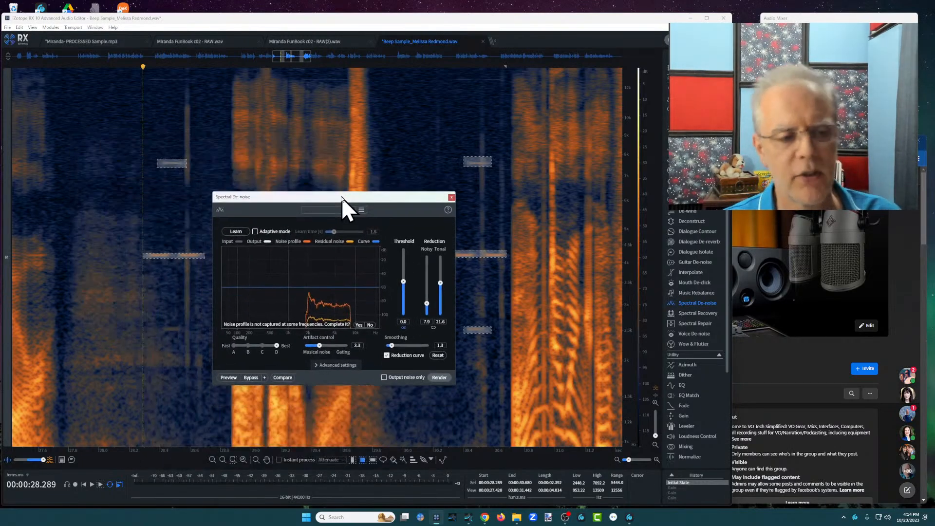
{"action": "left_click", "coordinate": [236, 231]}
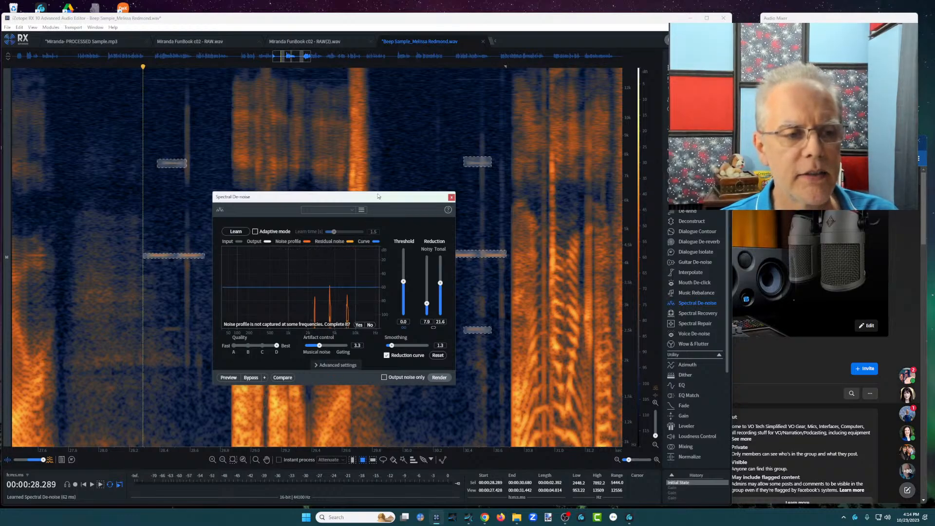
{"action": "left_click_drag", "start_coordinate": [378, 197], "coordinate": [379, 39]}
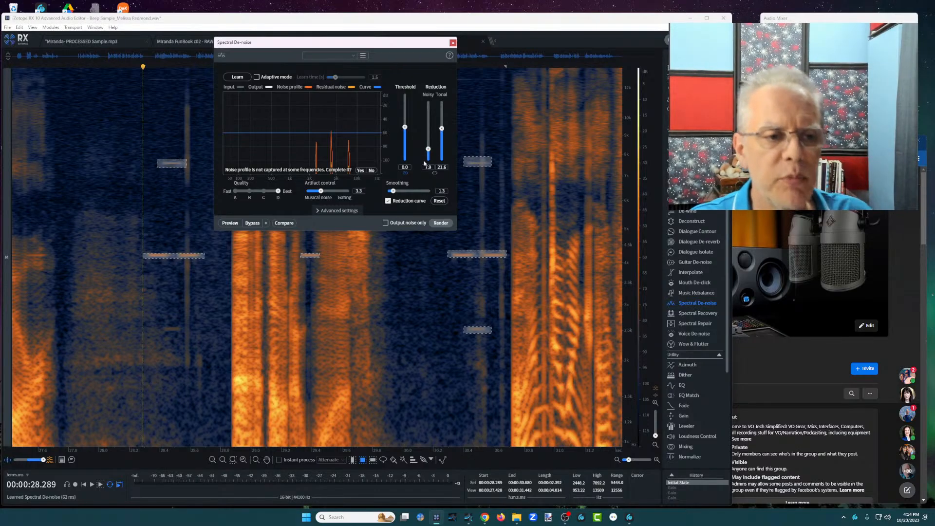
{"action": "left_click", "coordinate": [435, 174]}
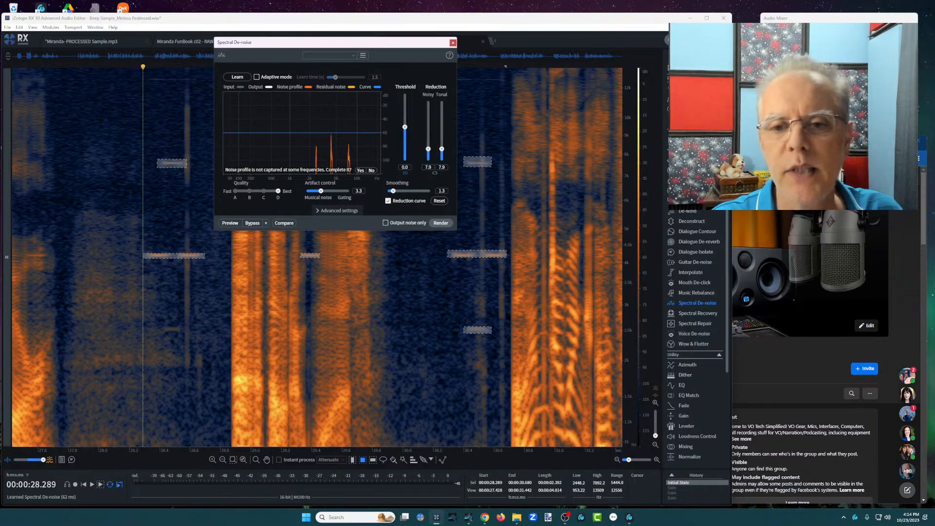
Step: Switch to the browser and show the RX JumpStart V2 course page on vojumpstart.com
{"action": "key", "text": "alt+Tab"}
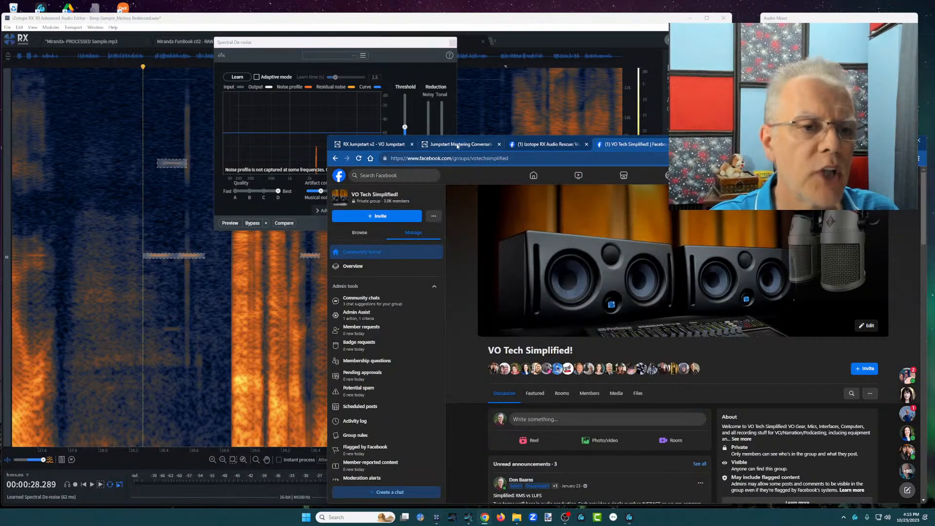
{"action": "left_click", "coordinate": [372, 144]}
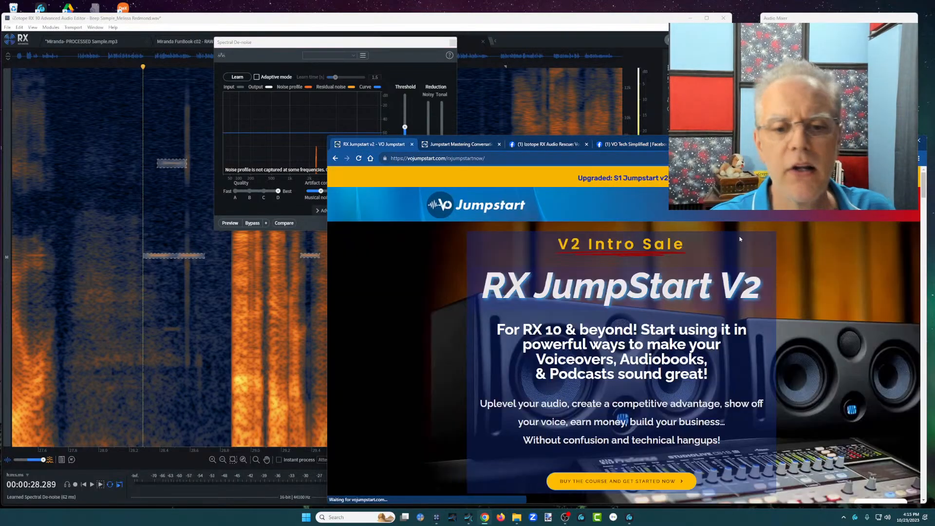
{"action": "left_click_drag", "start_coordinate": [730, 143], "coordinate": [730, 58]}
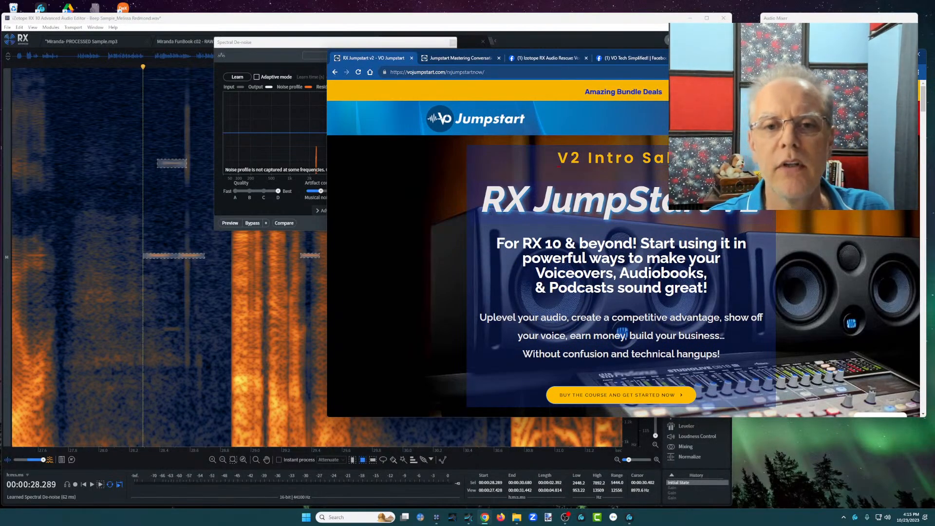
{"action": "mouse_move", "coordinate": [723, 55]}
{"action": "left_mouse_down"}
{"action": "mouse_move", "coordinate": [719, 22]}
{"action": "mouse_move", "coordinate": [723, 70]}
{"action": "left_mouse_up"}
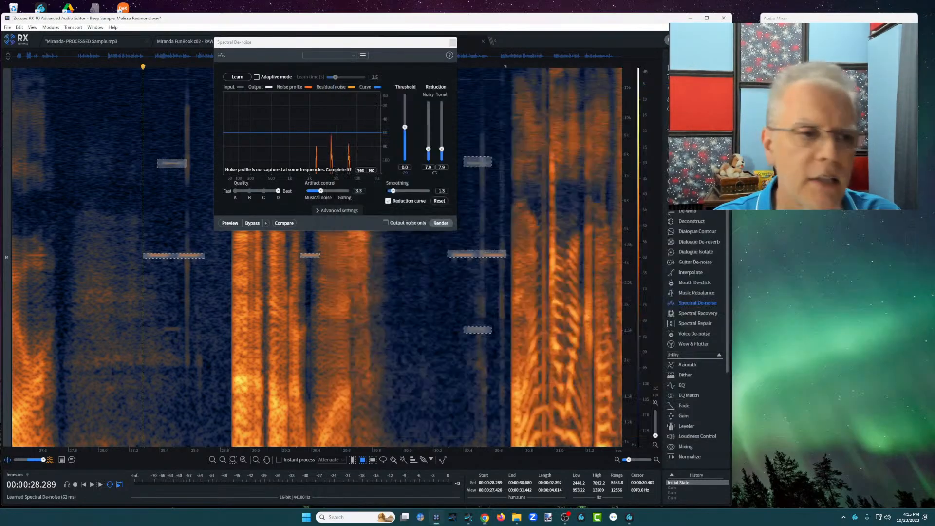
Step: Set the tonal reduction to 30.2 with the noisy reduction at 7.9, and render Spectral De-noise on the selected beeps
{"action": "left_click", "coordinate": [268, 88]}
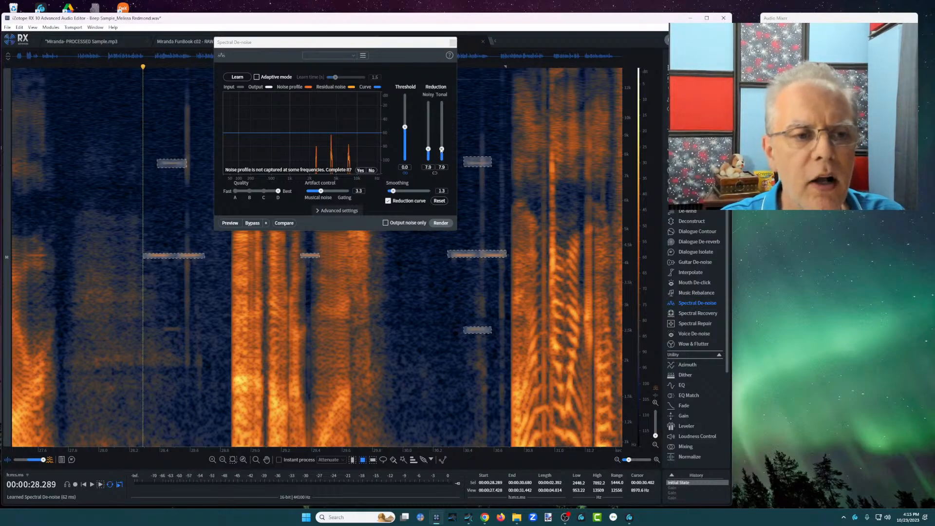
{"action": "left_click_drag", "start_coordinate": [441, 150], "coordinate": [441, 119]}
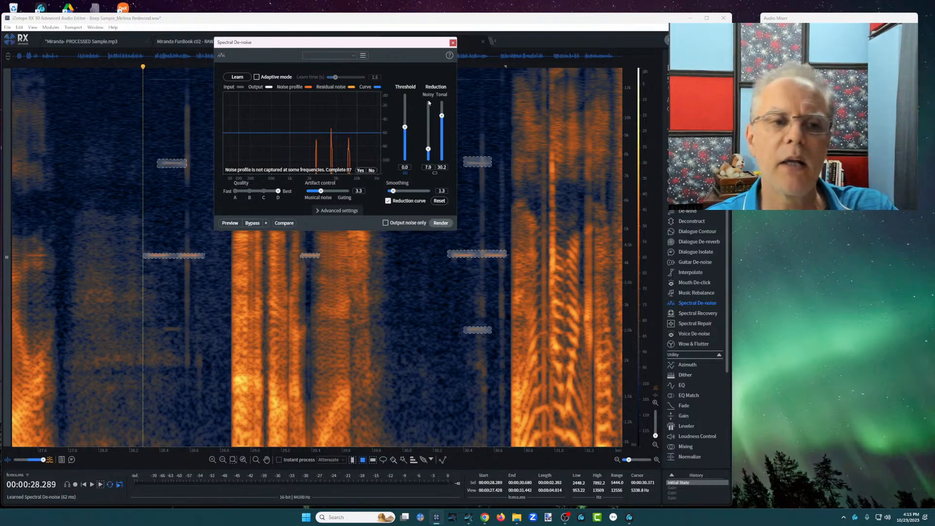
{"action": "left_click", "coordinate": [441, 223]}
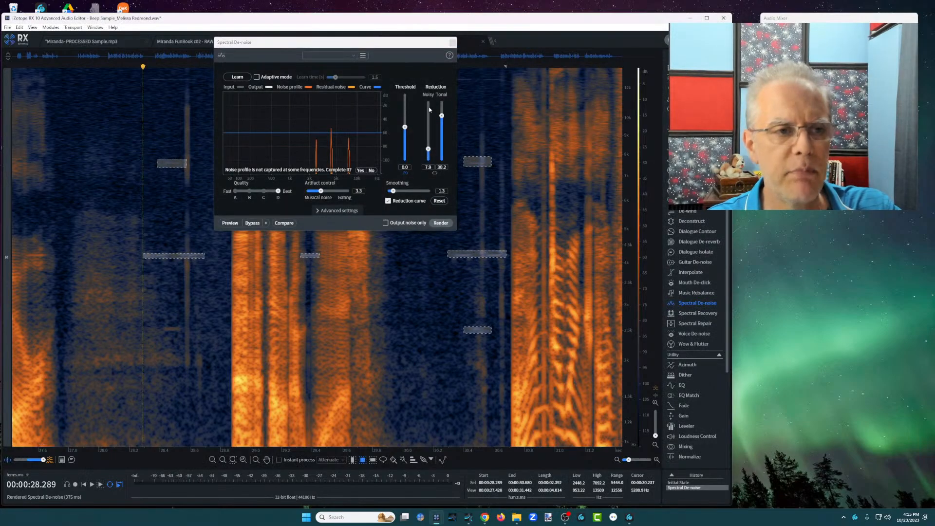
Step: Clear the selection and play the de-noised passage from 28.0 s to about 30.7 s
{"action": "left_click_drag", "start_coordinate": [412, 45], "coordinate": [356, 344]}
{"action": "left_click", "coordinate": [420, 219]}
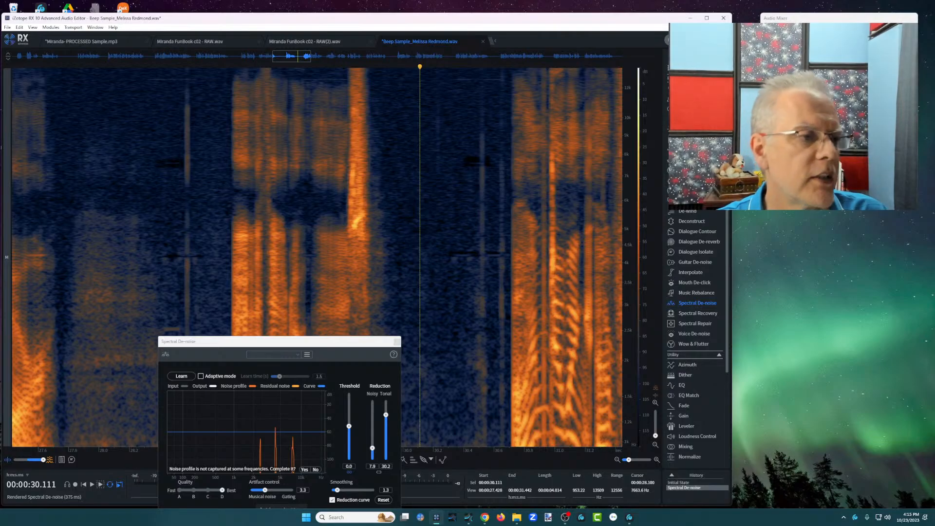
{"action": "left_click", "coordinate": [99, 171]}
{"action": "key", "text": "space"}
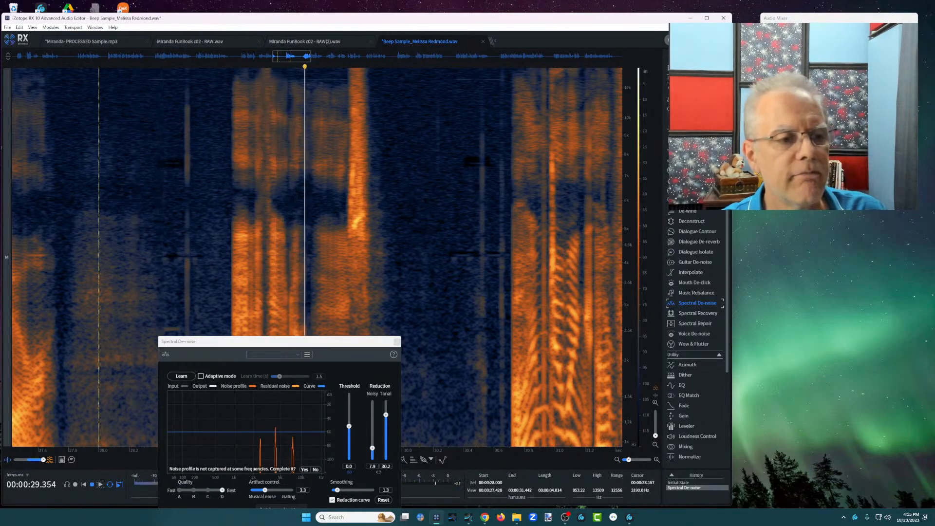
{"action": "key", "text": "space"}
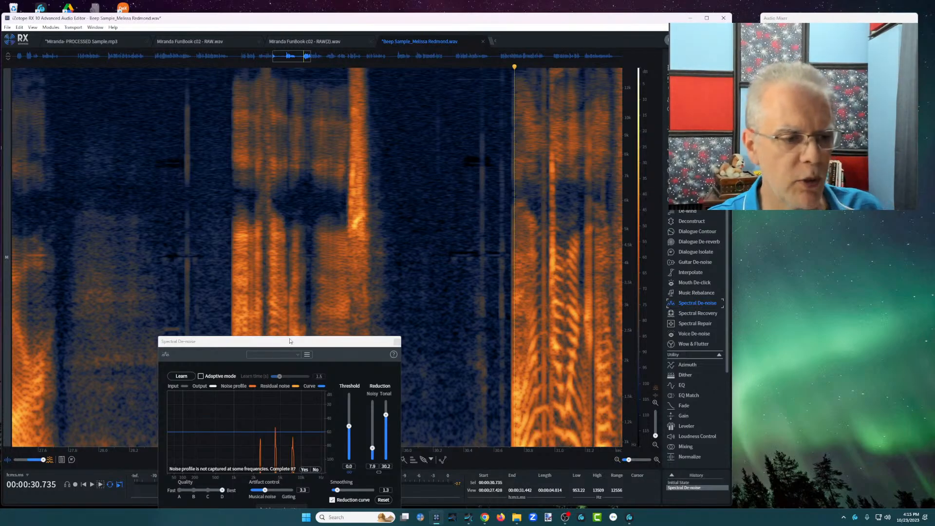
Step: Undo the Spectral De-noise render and place the playhead at about 28.7 s
{"action": "left_click_drag", "start_coordinate": [289, 340], "coordinate": [393, 118]}
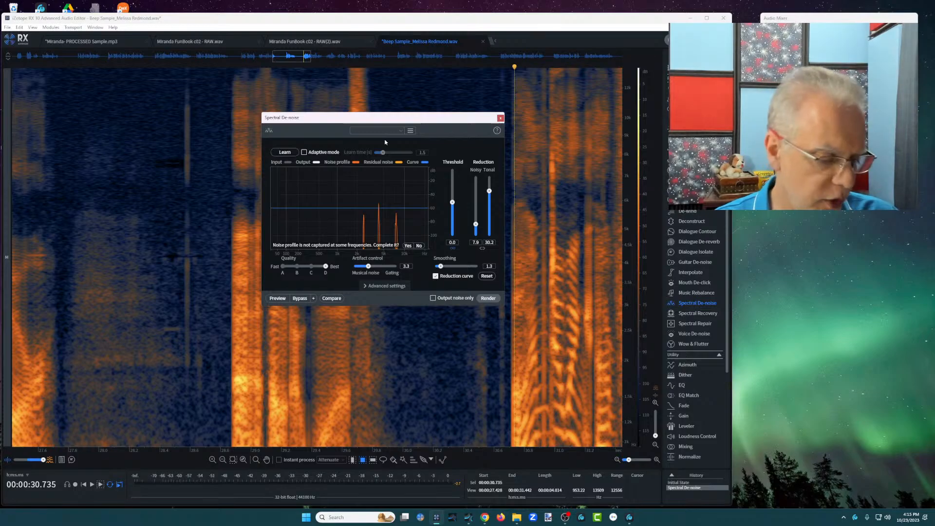
{"action": "key", "text": "ctrl+z"}
{"action": "left_click", "coordinate": [208, 184]}
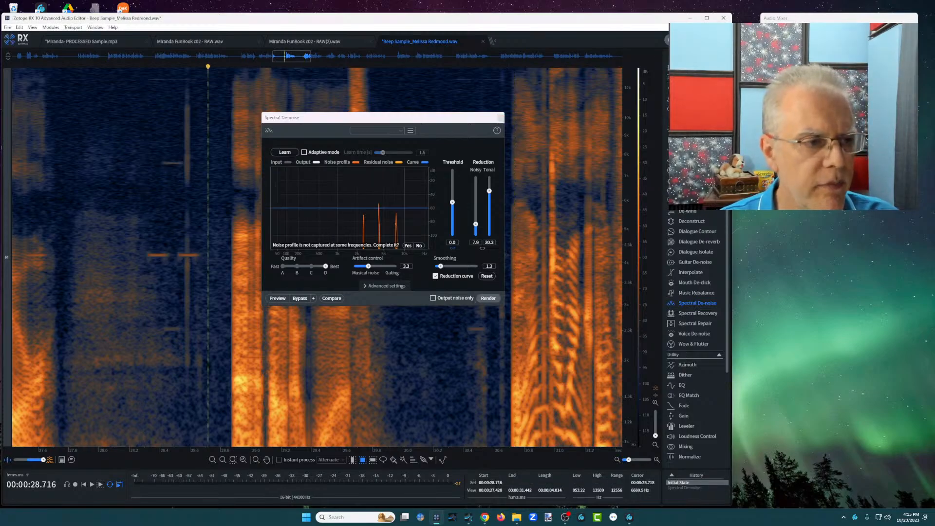
Step: Select the beep band from about 3,969 to 4,331 Hz across nearly the whole recording, and clear the selection
{"action": "key", "text": "ctrl+minus"}
{"action": "key", "text": "ctrl+minus"}
{"action": "key", "text": "ctrl+minus"}
{"action": "key", "text": "ctrl+minus"}
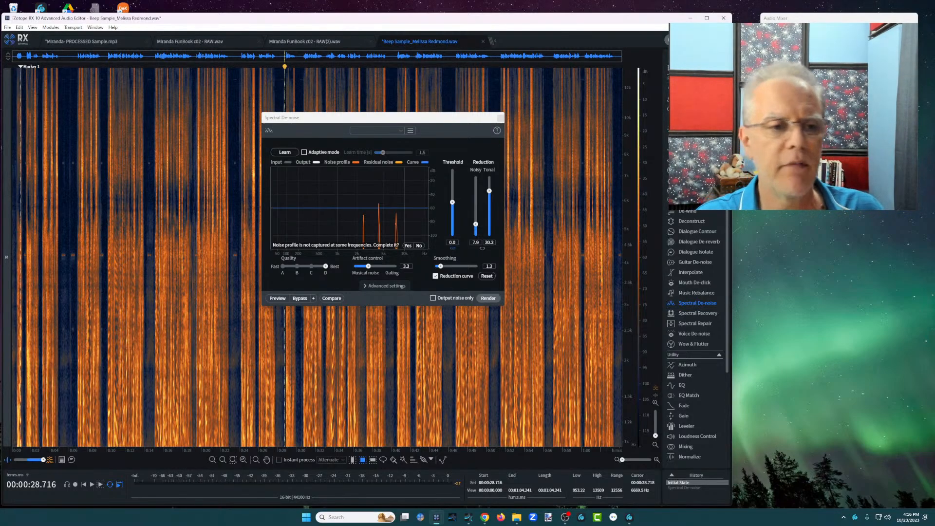
{"action": "left_click_drag", "start_coordinate": [373, 120], "coordinate": [348, 434]}
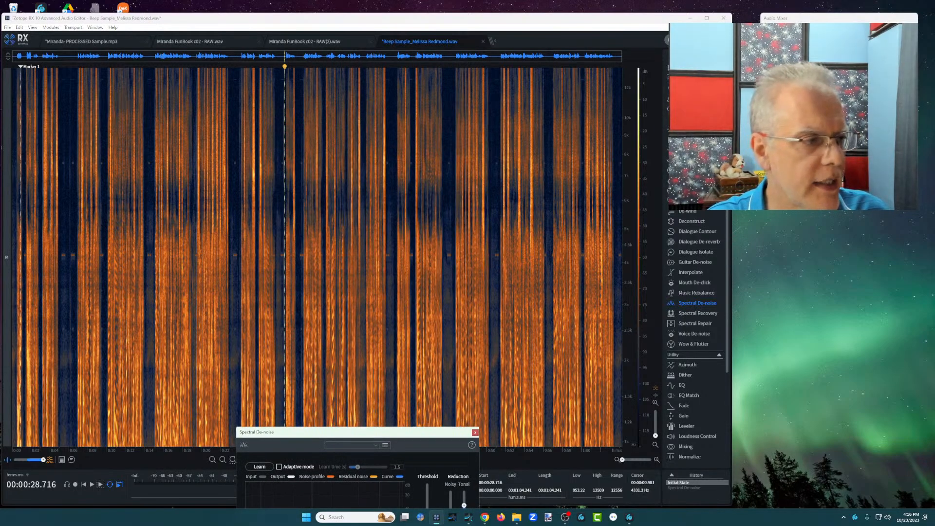
{"action": "left_click_drag", "start_coordinate": [21, 250], "coordinate": [622, 263]}
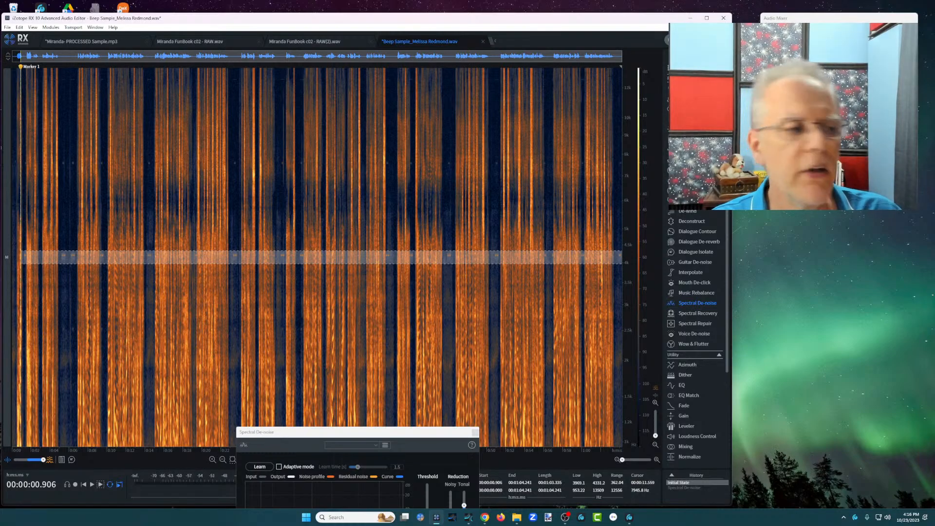
{"action": "left_click", "coordinate": [118, 160]}
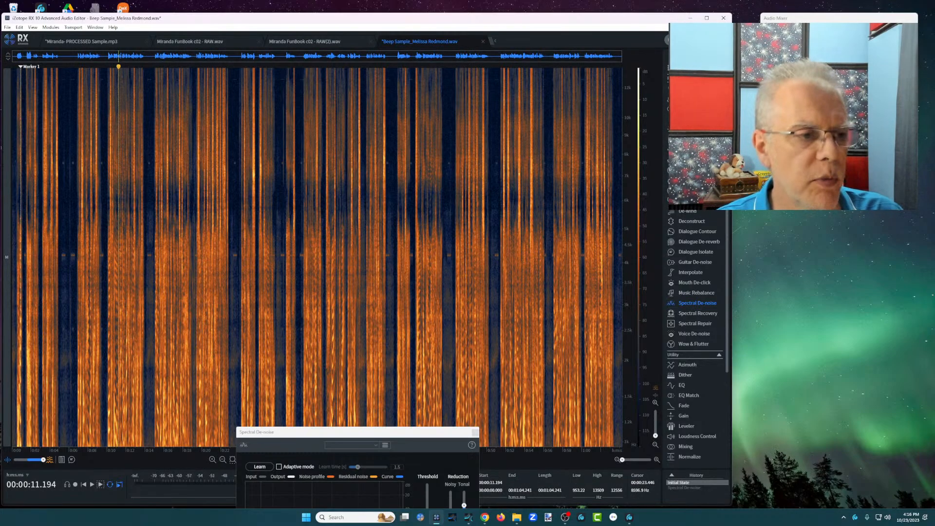
Step: Render Spectral De-noise on the whole recording with noisy reduction 7.9 and tonal reduction 30.2
{"action": "left_click_drag", "start_coordinate": [355, 432], "coordinate": [441, 185]}
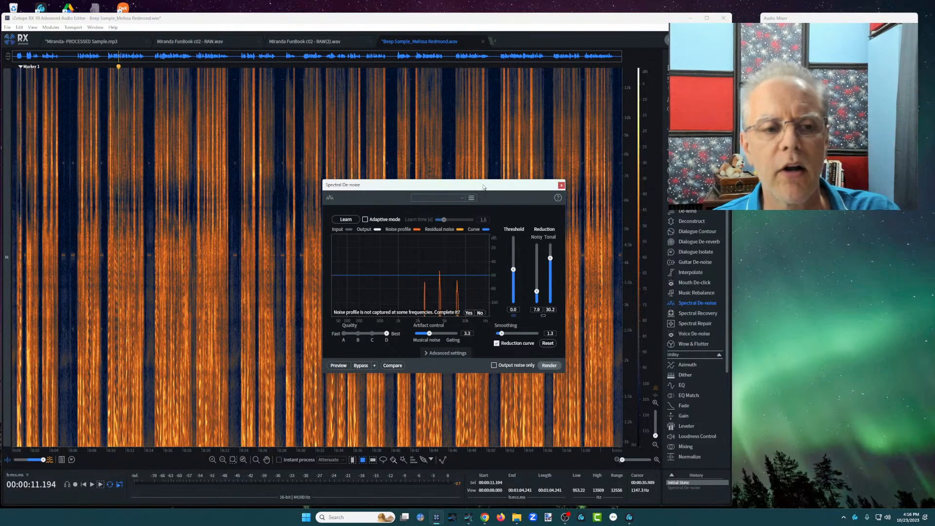
{"action": "left_click_drag", "start_coordinate": [465, 184], "coordinate": [515, 94]}
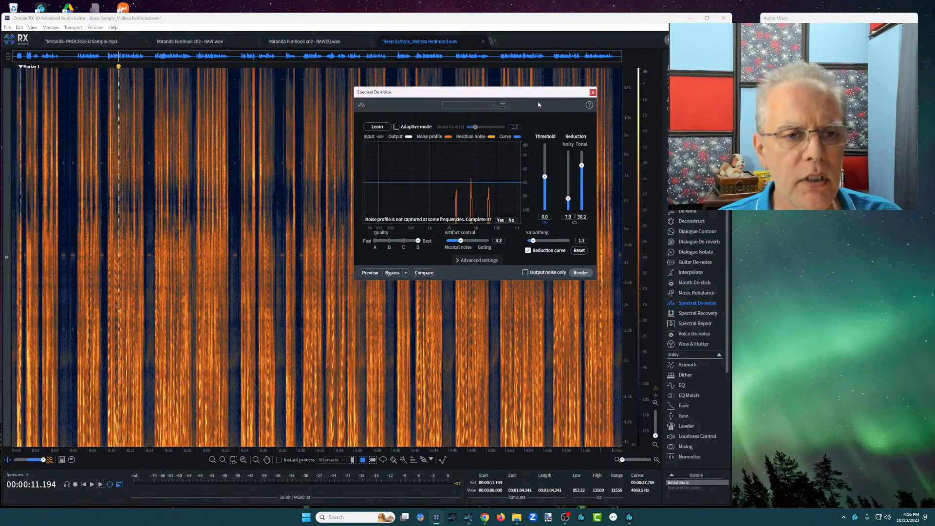
{"action": "left_click_drag", "start_coordinate": [540, 92], "coordinate": [342, 27]}
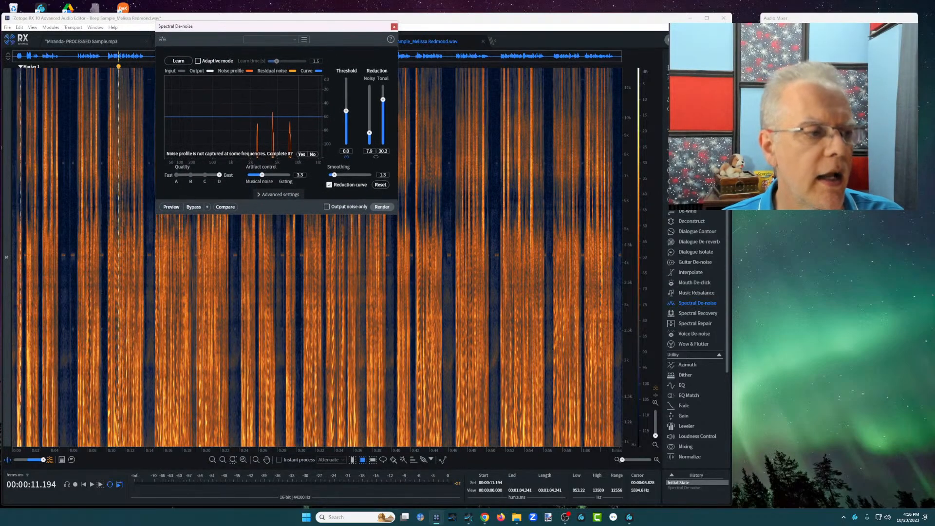
{"action": "left_click", "coordinate": [382, 207]}
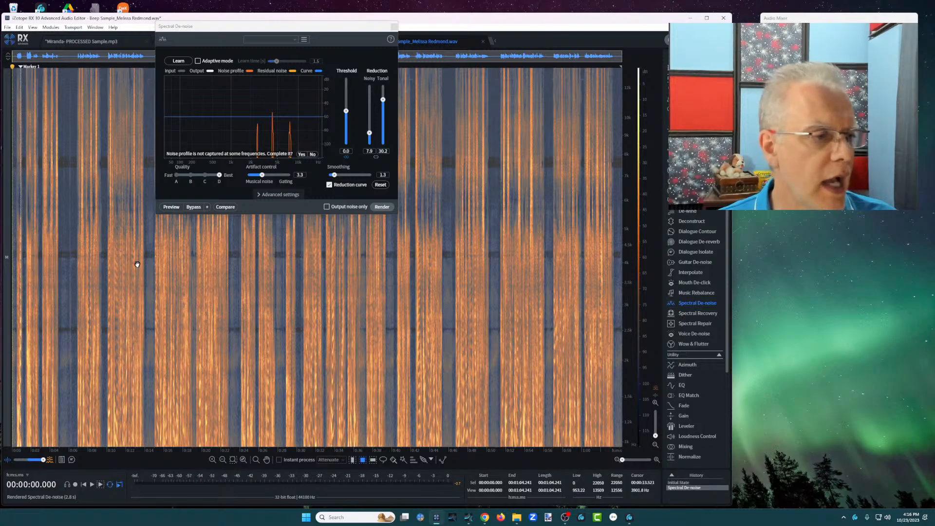
{"action": "left_click", "coordinate": [112, 220]}
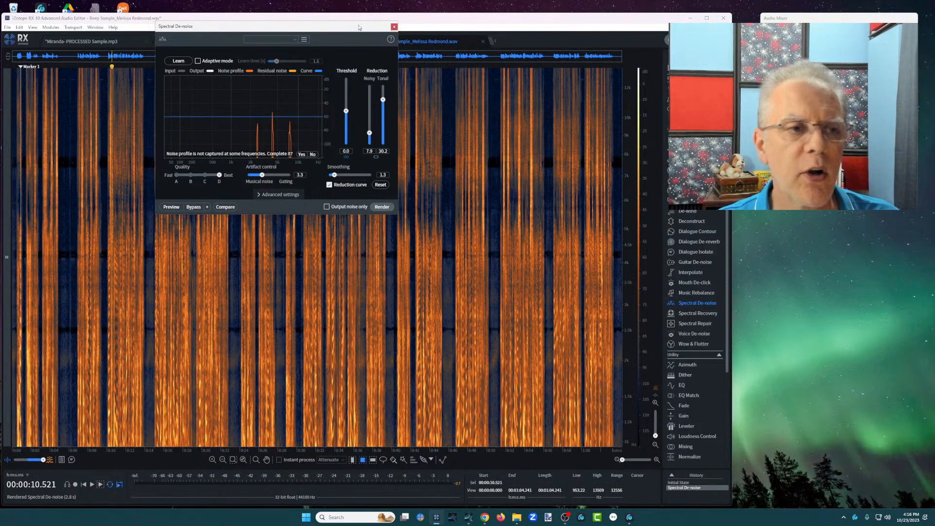
{"action": "left_click_drag", "start_coordinate": [359, 25], "coordinate": [392, 305]}
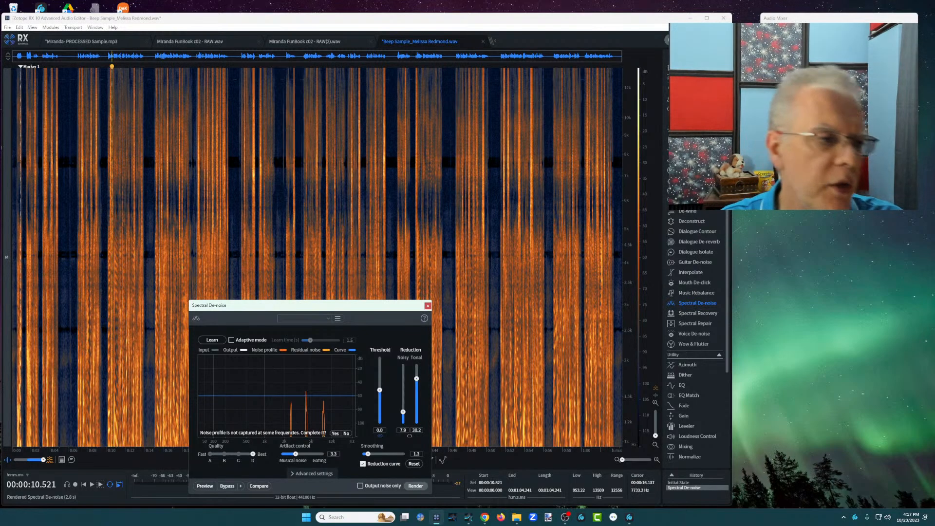
Step: Play the de-noised passage from about 6.4 s to 12.8 s, with the Spectral De-noise window out of the way
{"action": "left_click", "coordinate": [102, 159]}
{"action": "key", "text": "ctrl+equal"}
{"action": "key", "text": "ctrl+equal"}
{"action": "key", "text": "ctrl+equal"}
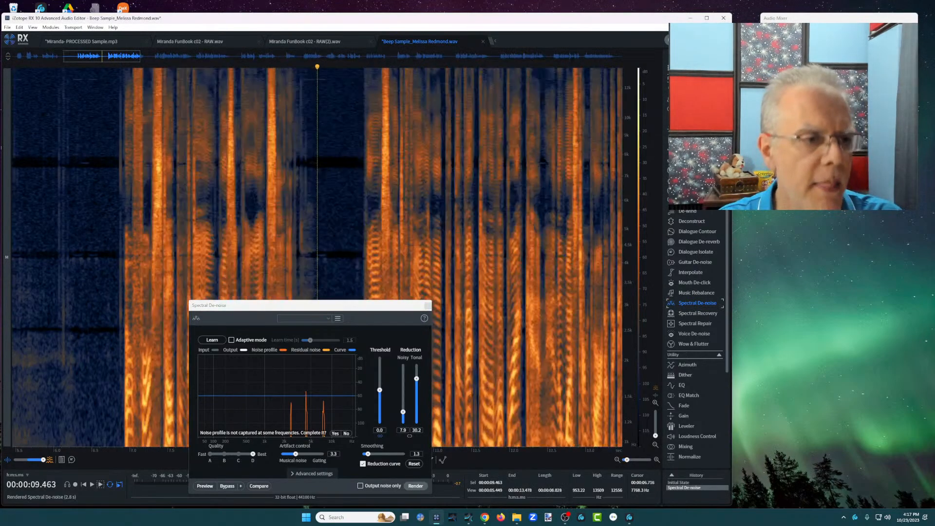
{"action": "left_click", "coordinate": [84, 350]}
{"action": "key", "text": "space"}
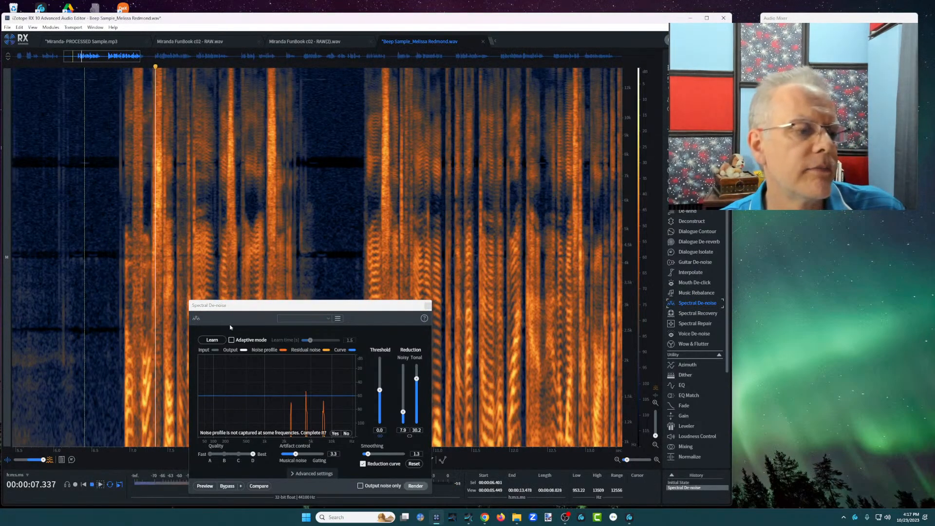
{"action": "left_click_drag", "start_coordinate": [297, 305], "coordinate": [303, 405]}
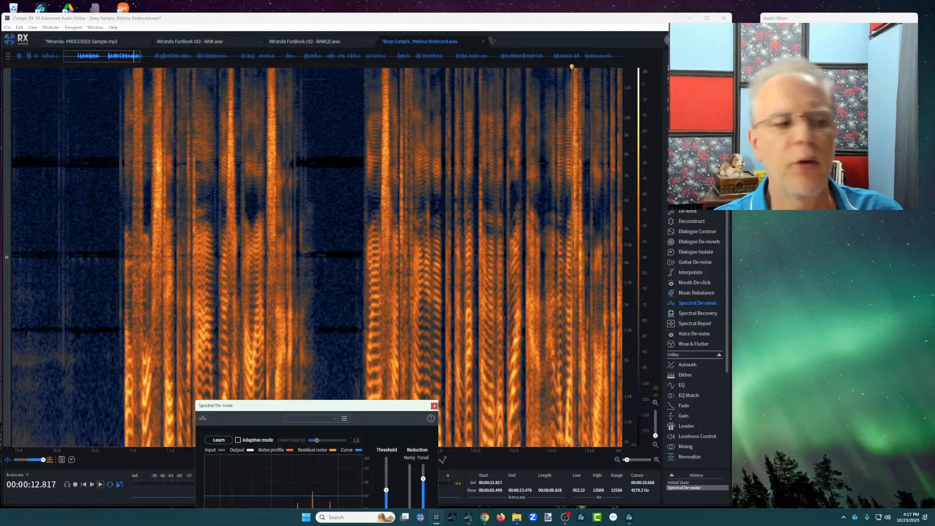
Step: Undo the Spectral De-noise render and play the original passage from about 6.0 s for comparison
{"action": "left_click", "coordinate": [92, 145]}
{"action": "key", "text": "ctrl+z"}
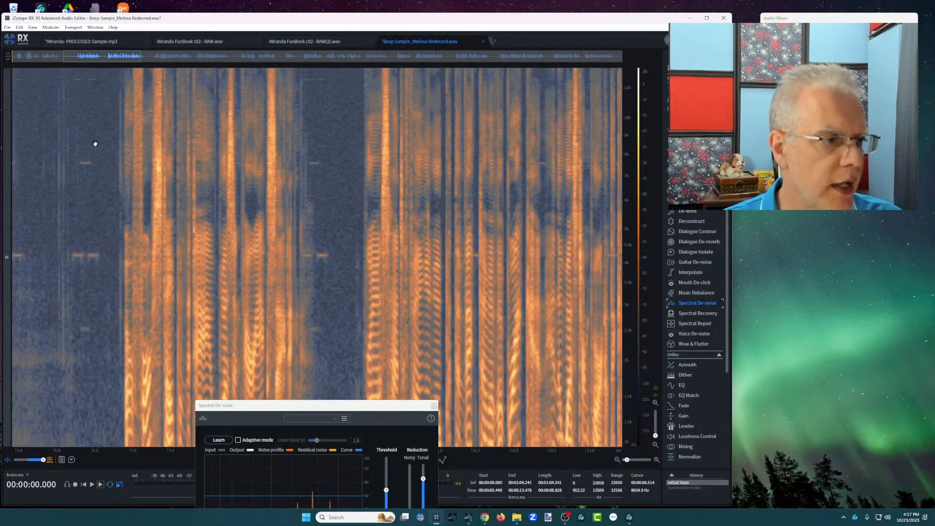
{"action": "left_click", "coordinate": [55, 253]}
{"action": "key", "text": "space"}
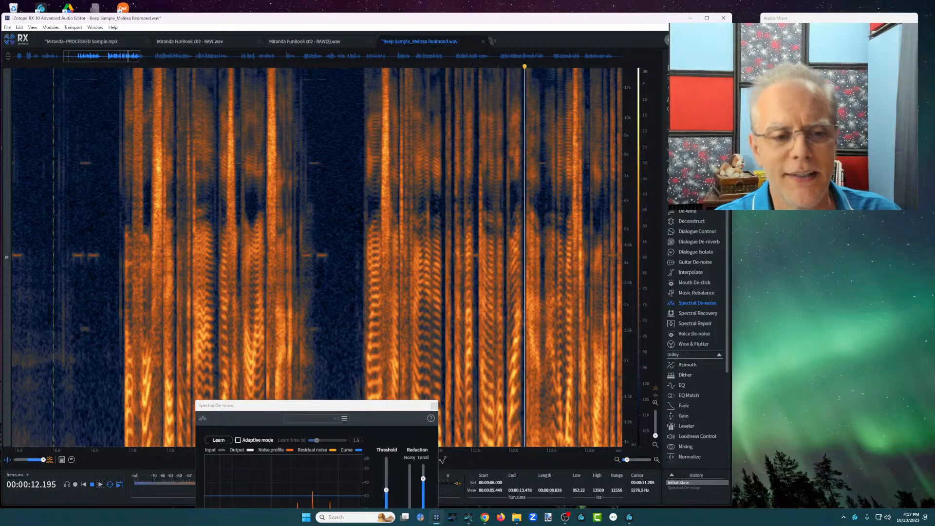
{"action": "left_click", "coordinate": [443, 263]}
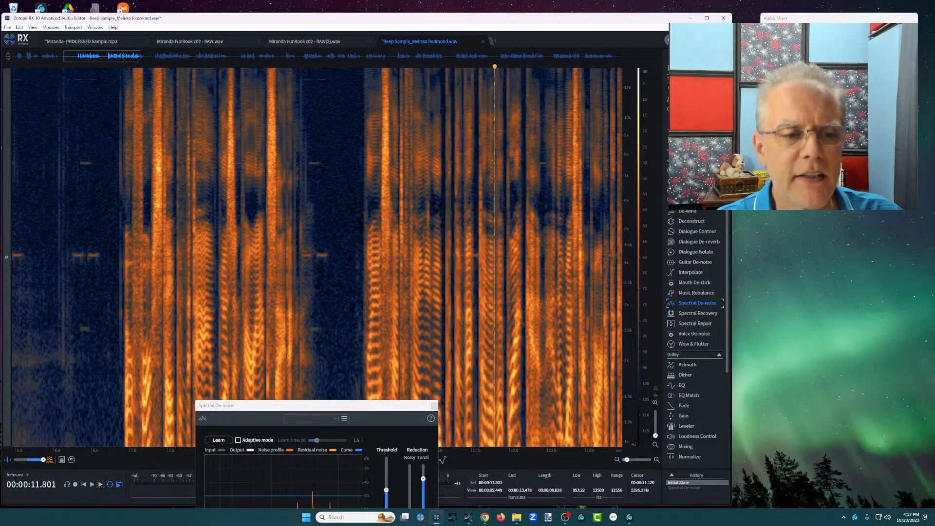
Step: Mark the beep within the speech at about 11.1–11.7 s and 3.4–5.4 kHz, clear the selection, and play from about 10.5 s
{"action": "left_click_drag", "start_coordinate": [443, 217], "coordinate": [491, 287]}
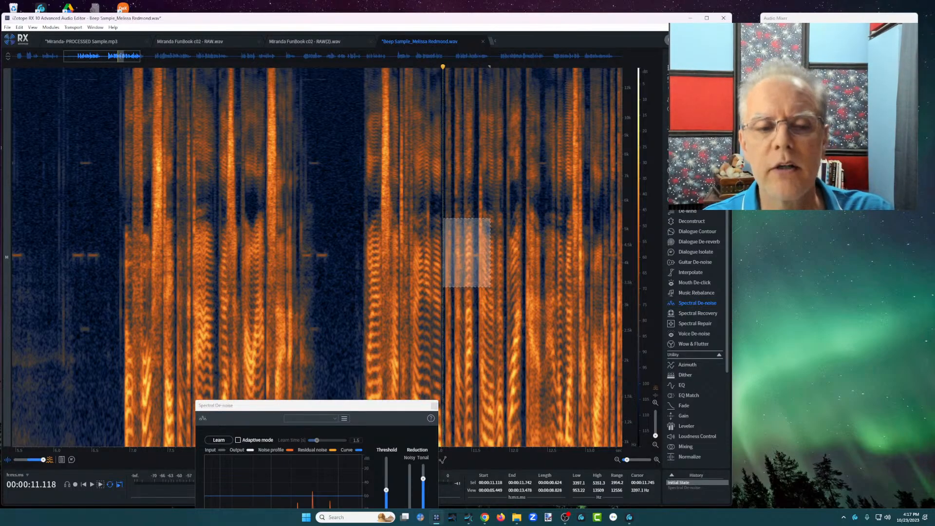
{"action": "left_click", "coordinate": [442, 198]}
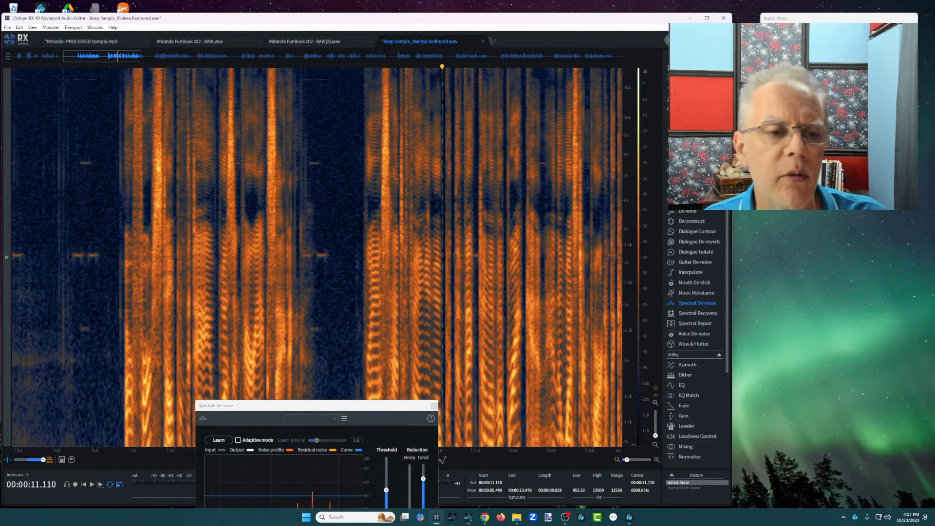
{"action": "left_click", "coordinate": [396, 199]}
{"action": "key", "text": "space"}
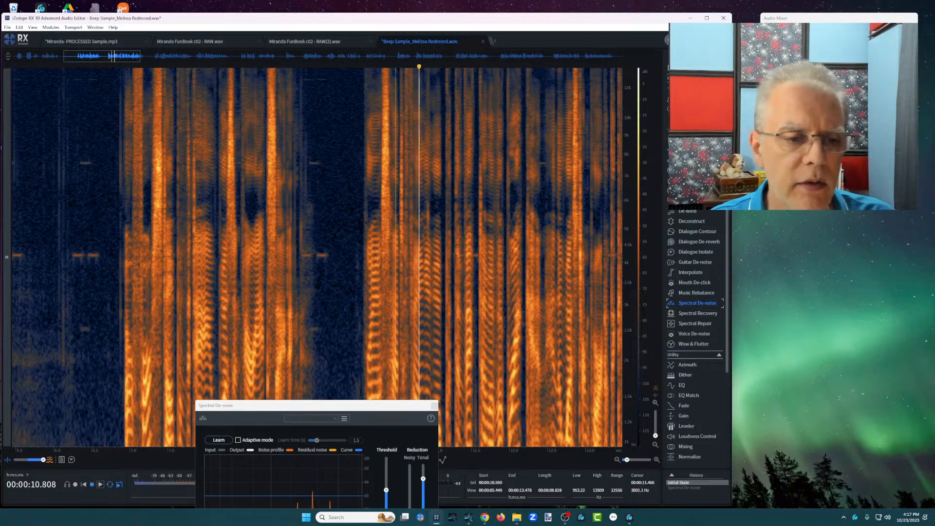
Step: Select the beep more tightly at about 11.25–11.73 s and 3,930–4,458 Hz, and clear the selection
{"action": "left_click_drag", "start_coordinate": [452, 246], "coordinate": [489, 265]}
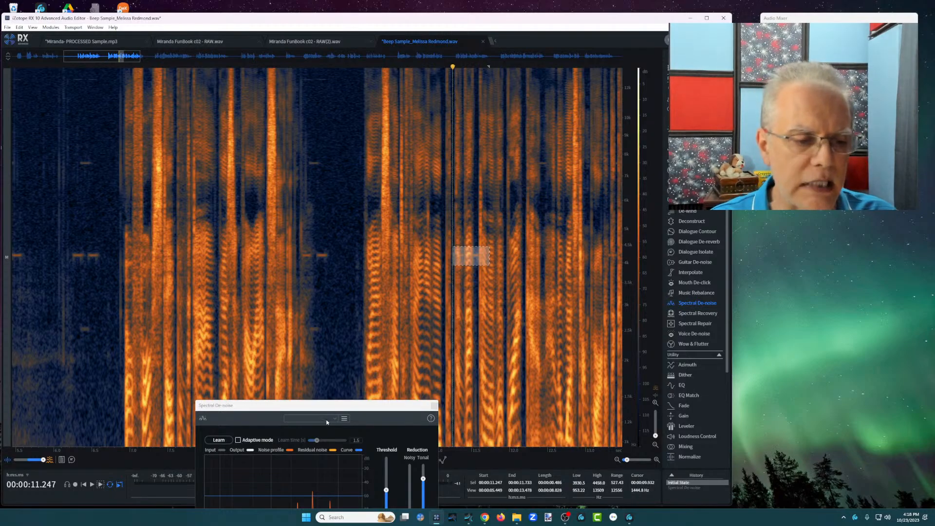
{"action": "left_click_drag", "start_coordinate": [344, 407], "coordinate": [340, 148]}
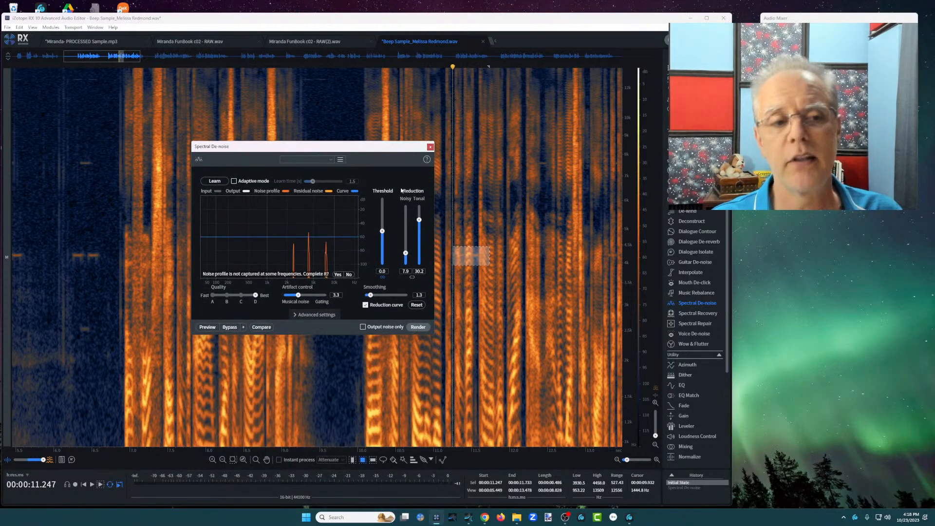
{"action": "left_click", "coordinate": [464, 99]}
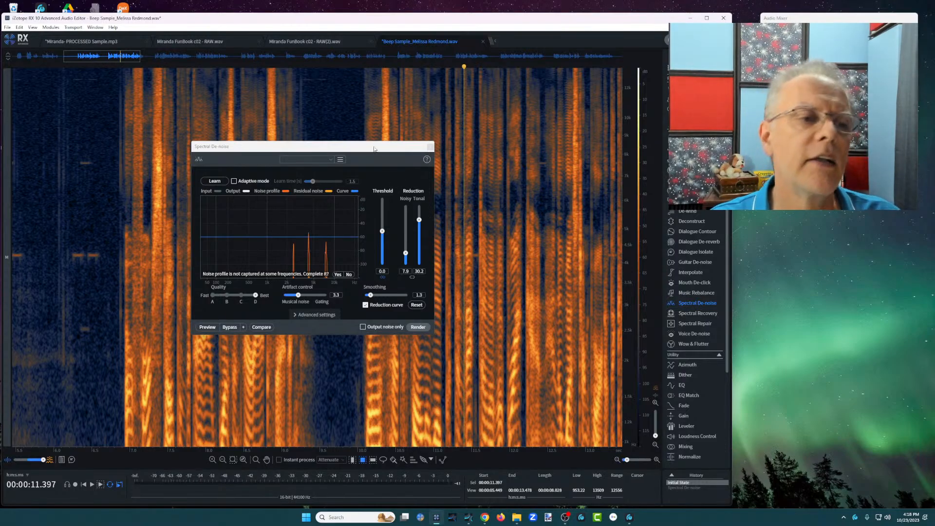
{"action": "left_click_drag", "start_coordinate": [374, 147], "coordinate": [444, 332]}
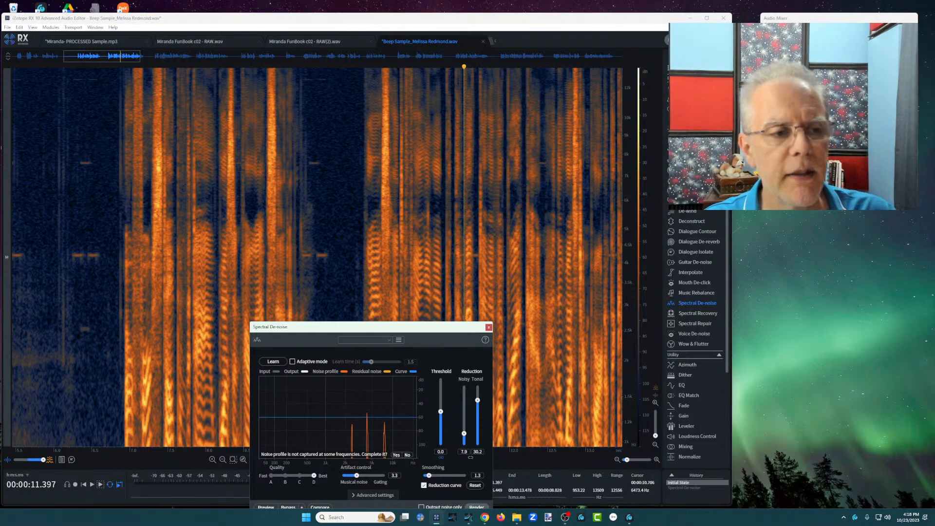
Step: Mark the upper beep band near 8 kHz across the speech phrase starting at about 10 s, and clear the selection
{"action": "left_click", "coordinate": [367, 137]}
{"action": "scroll", "coordinate": [344, 166], "scroll_direction": "down", "scroll_amount": 3}
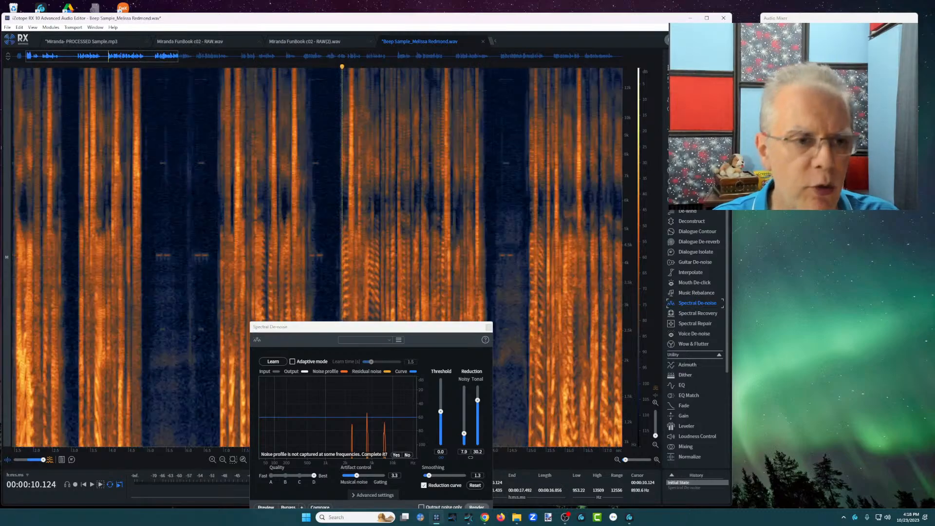
{"action": "left_click_drag", "start_coordinate": [337, 154], "coordinate": [491, 178]}
{"action": "left_click", "coordinate": [312, 130]}
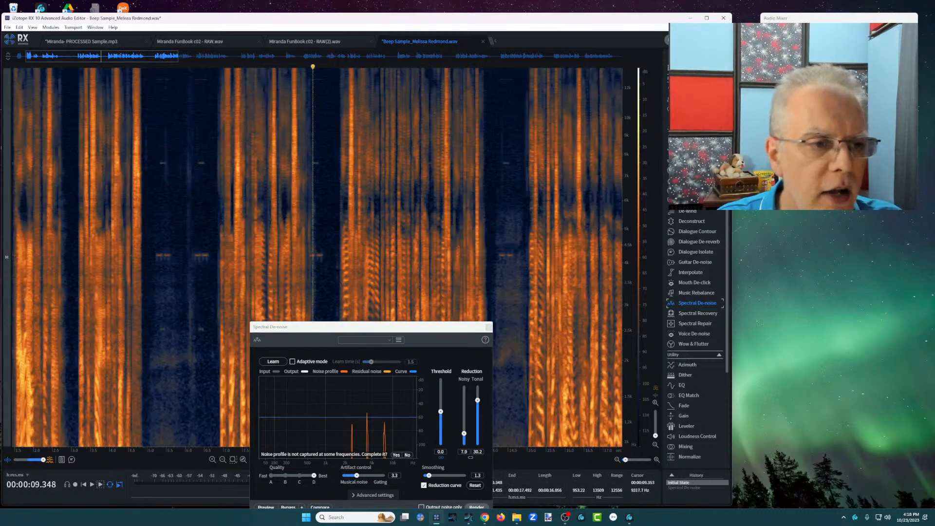
{"action": "left_click_drag", "start_coordinate": [333, 153], "coordinate": [496, 180]}
{"action": "left_click", "coordinate": [282, 149]}
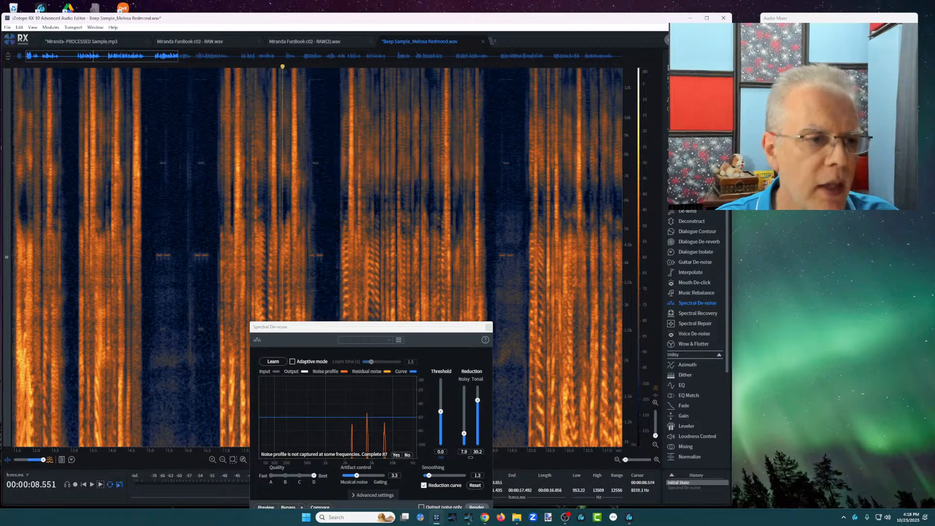
Step: Render Spectral De-noise on the whole recording and place the playhead at about 10.07 s, where the speech resumes
{"action": "left_click", "coordinate": [476, 507]}
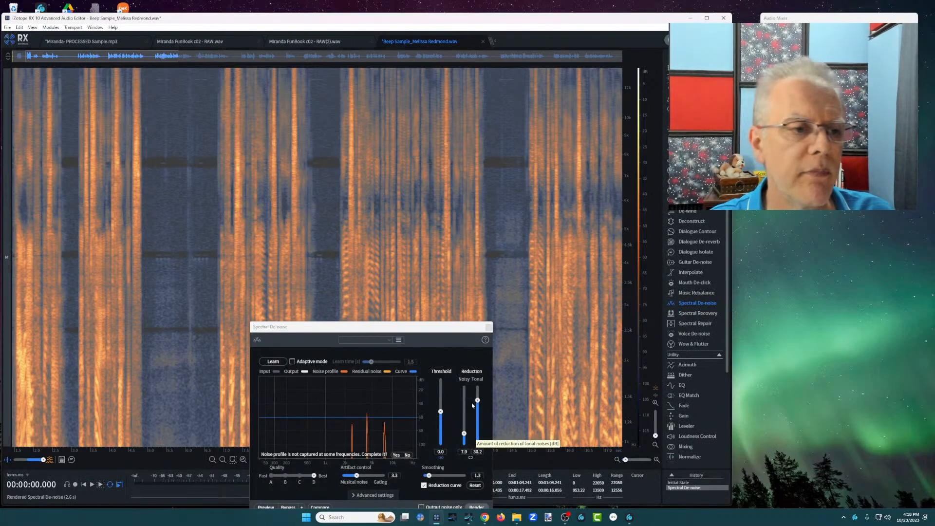
{"action": "left_click", "coordinate": [318, 133]}
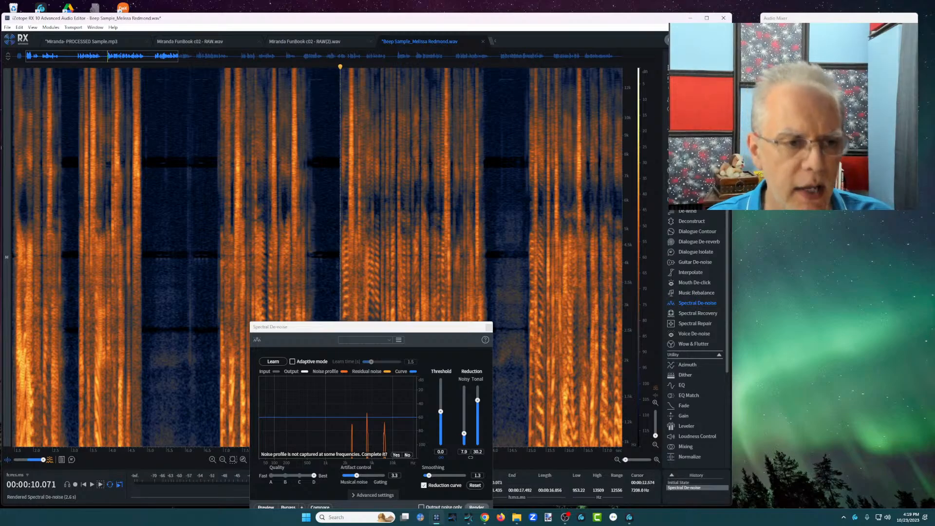
{"action": "scroll", "coordinate": [347, 244], "scroll_direction": "up", "scroll_amount": 3}
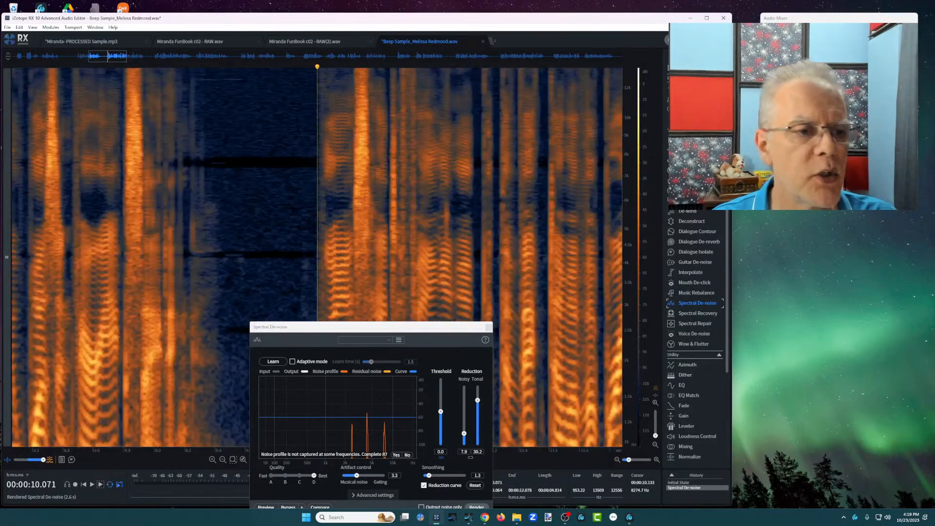
{"action": "left_click_drag", "start_coordinate": [320, 149], "coordinate": [481, 166]}
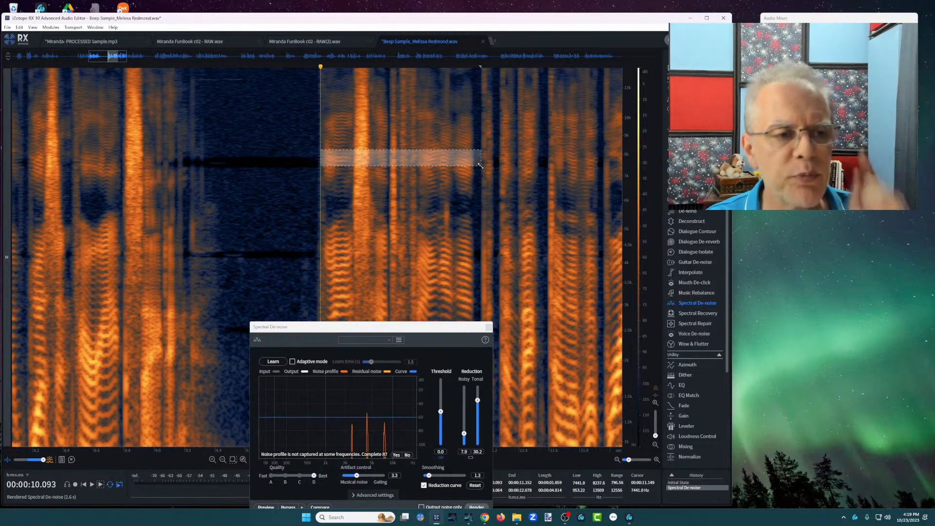
{"action": "left_click_drag", "start_coordinate": [435, 164], "coordinate": [441, 187]}
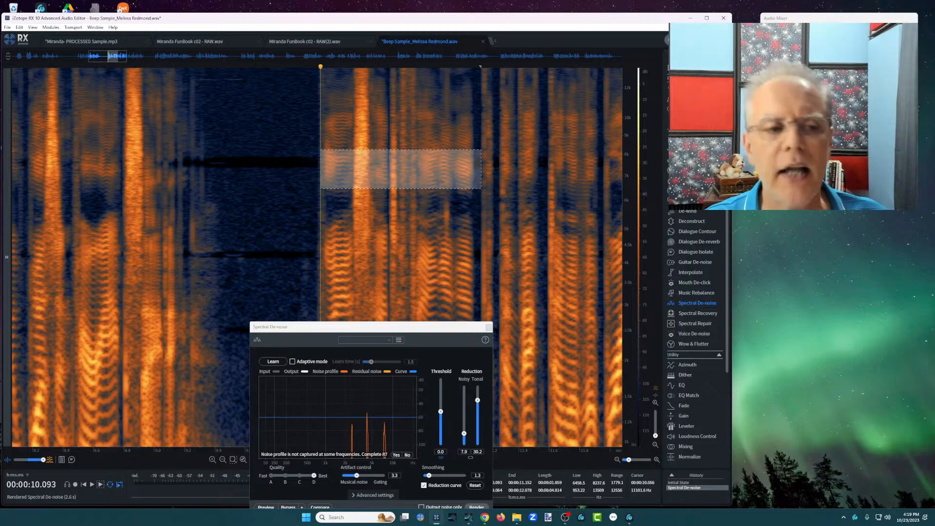
{"action": "left_click", "coordinate": [381, 157]}
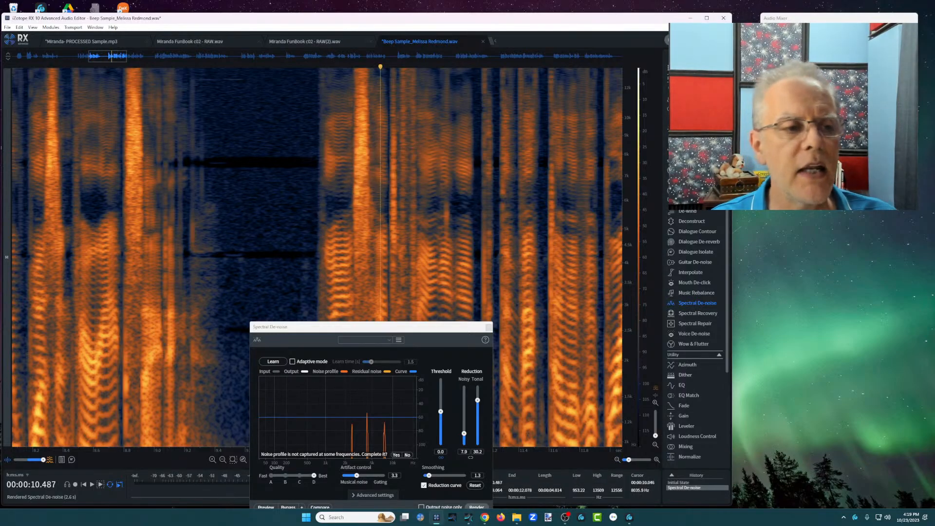
Step: Silence the band from about 7,390 to 8,036 Hz between 10.05 s and 12.0 s, and clear the selection
{"action": "left_click_drag", "start_coordinate": [313, 154], "coordinate": [609, 167]}
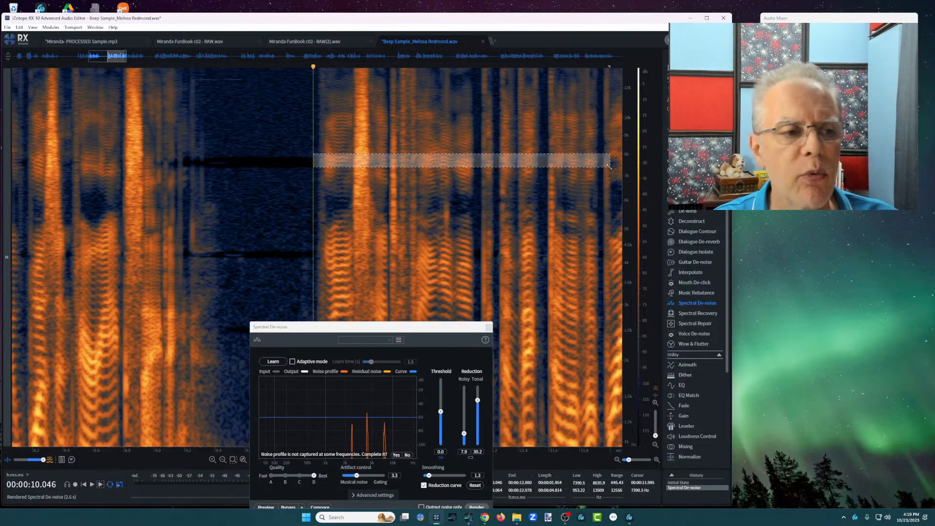
{"action": "key", "text": "Delete"}
{"action": "left_click", "coordinate": [286, 111]}
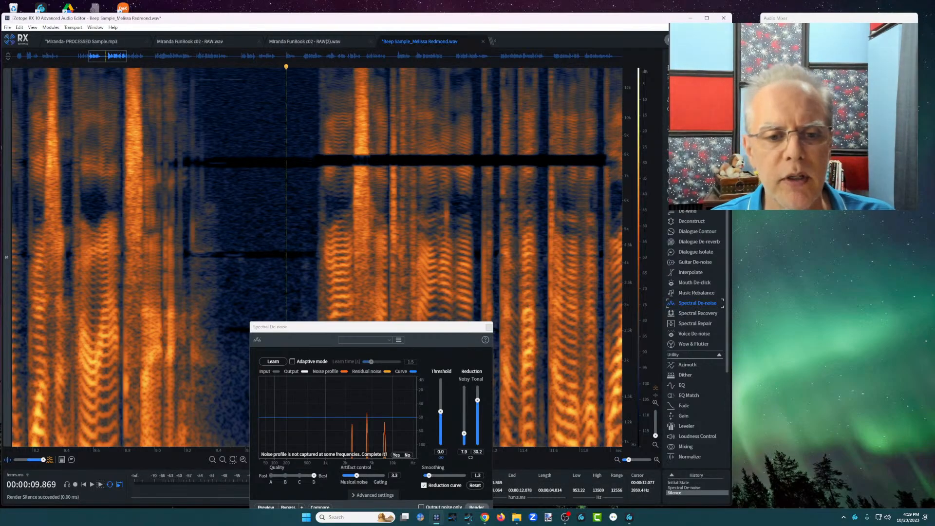
{"action": "scroll", "coordinate": [626, 268], "scroll_direction": "down", "scroll_amount": 3}
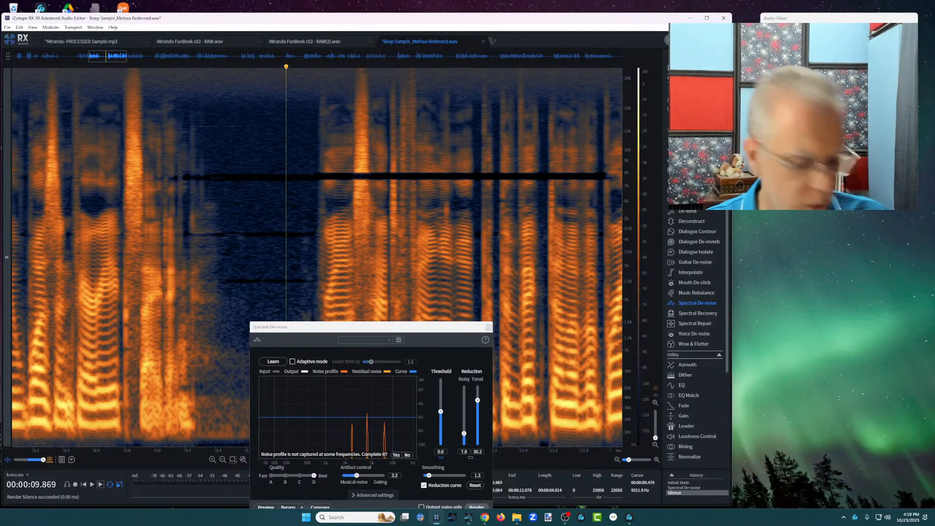
Step: Undo the silenced frequency band and place the playhead at about 50.4 s in the recording
{"action": "key", "text": "ctrl+z"}
{"action": "left_click", "coordinate": [241, 204]}
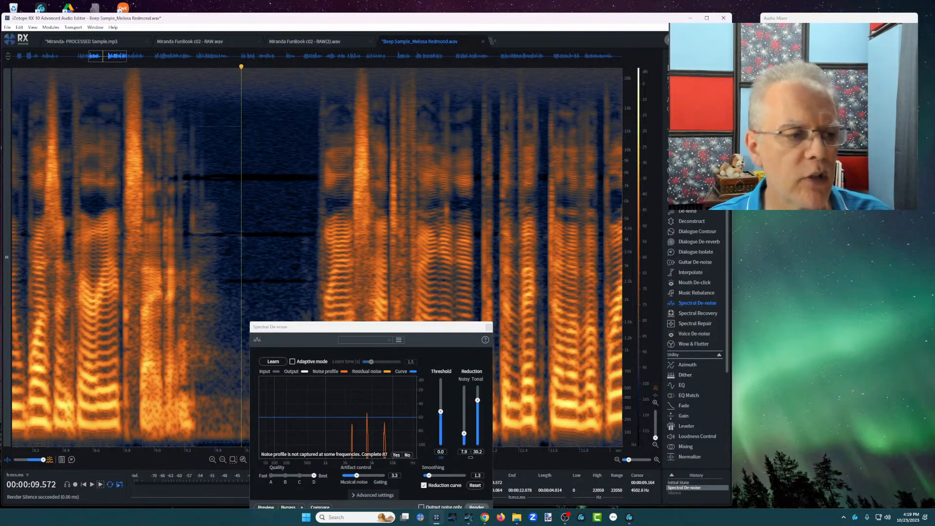
{"action": "left_click", "coordinate": [317, 149]}
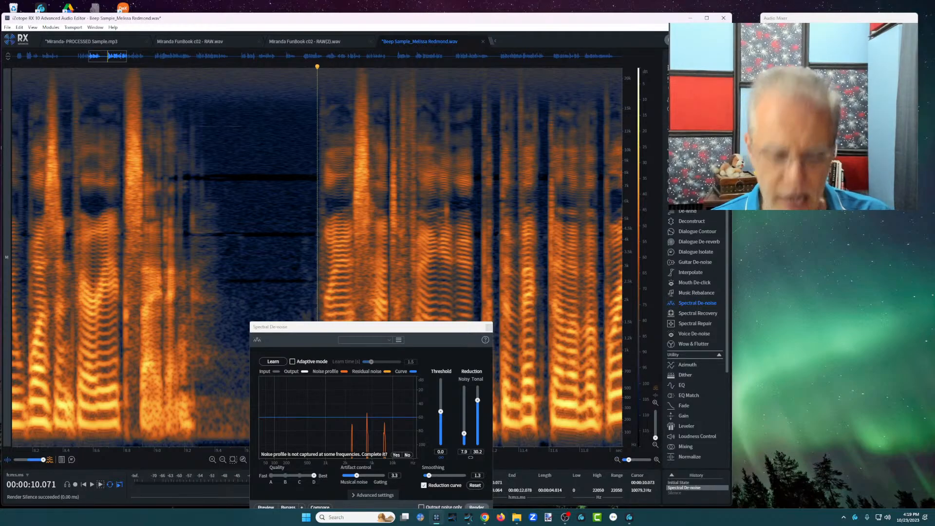
{"action": "scroll", "coordinate": [317, 149], "scroll_direction": "down", "scroll_amount": 5}
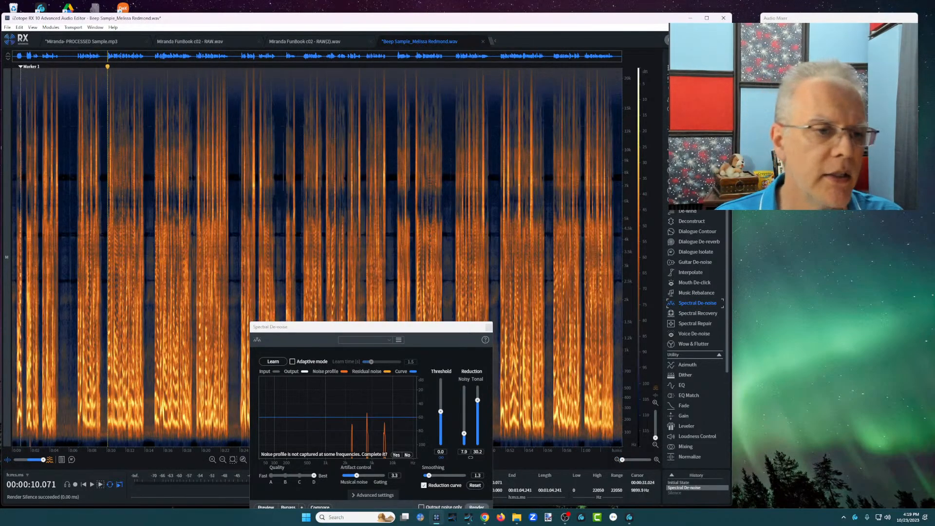
{"action": "left_click", "coordinate": [491, 160]}
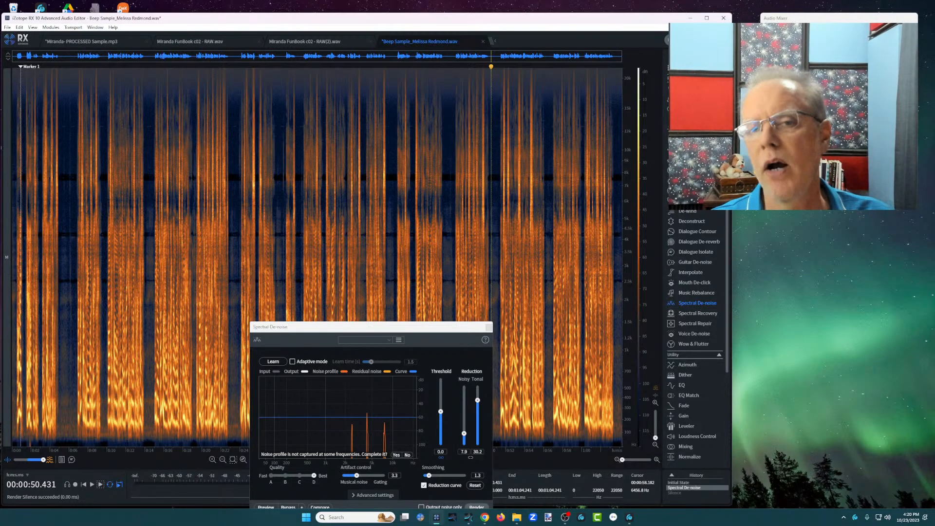
Step: Select the band from about 2,153 to 2,860 Hz across the phrase from 51.4 to 56.2 s, and clear the selection
{"action": "left_click_drag", "start_coordinate": [495, 225], "coordinate": [558, 249]}
{"action": "left_click_drag", "start_coordinate": [502, 275], "coordinate": [546, 292]}
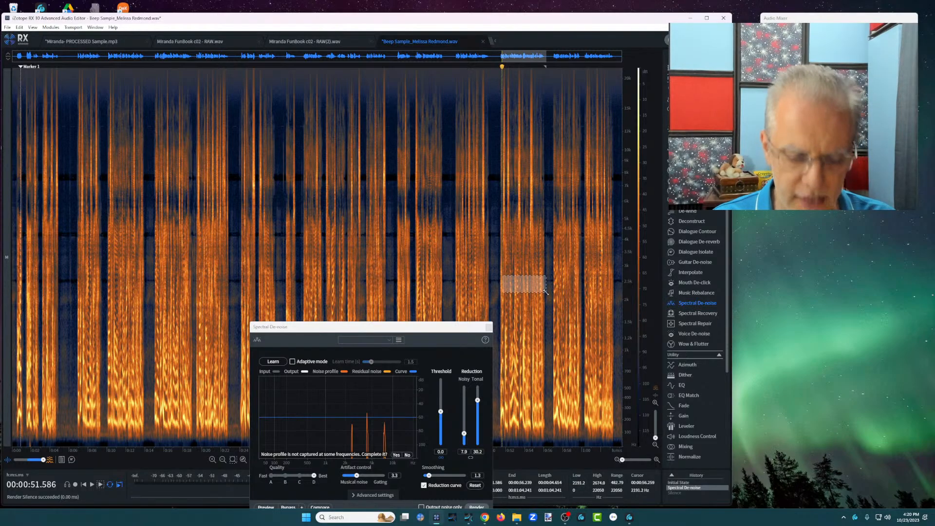
{"action": "key", "text": "ctrl+equal"}
{"action": "key", "text": "ctrl+equal"}
{"action": "key", "text": "ctrl+equal"}
{"action": "key", "text": "ctrl+equal"}
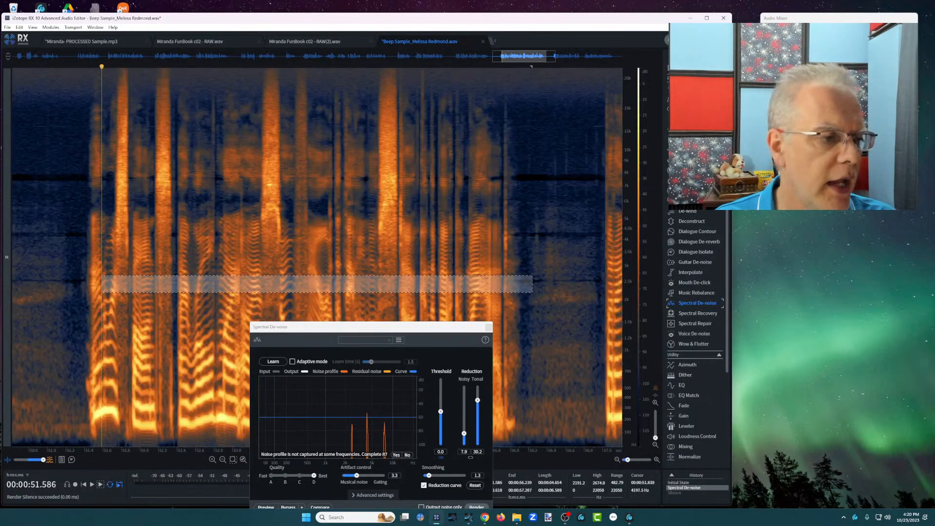
{"action": "left_click", "coordinate": [102, 274]}
{"action": "left_click_drag", "start_coordinate": [362, 293], "coordinate": [529, 294]}
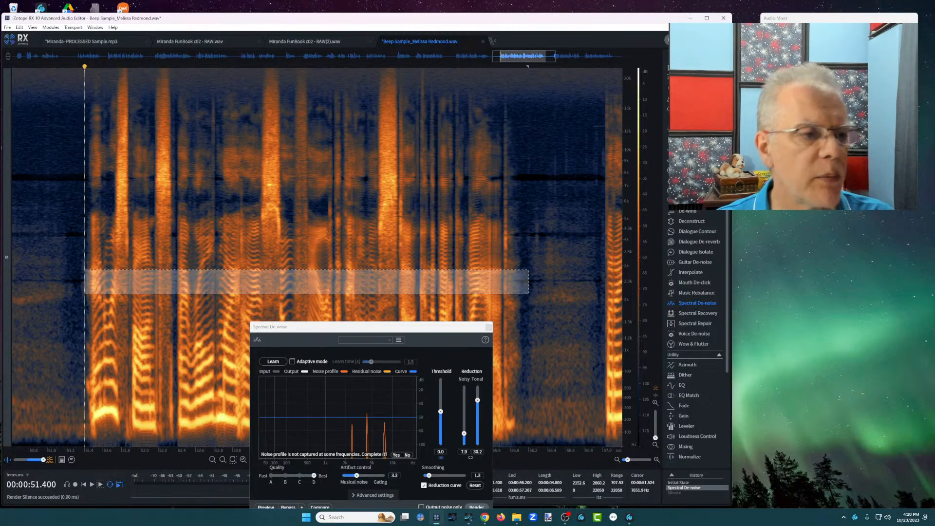
{"action": "left_click", "coordinate": [530, 176]}
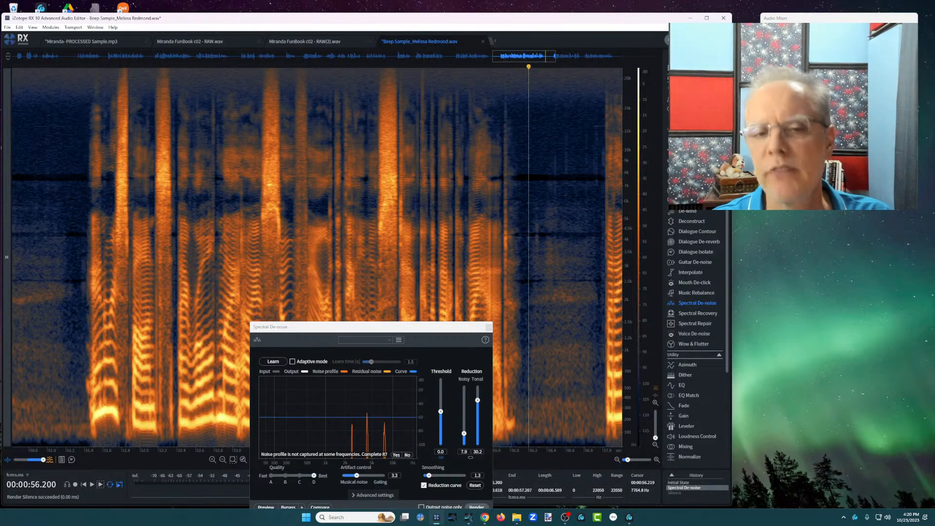
Step: Move the Spectral De-noise window aside and select four separate rectangular regions together between about 30.2 and 48 s
{"action": "scroll", "coordinate": [530, 176], "scroll_direction": "down", "scroll_amount": 5}
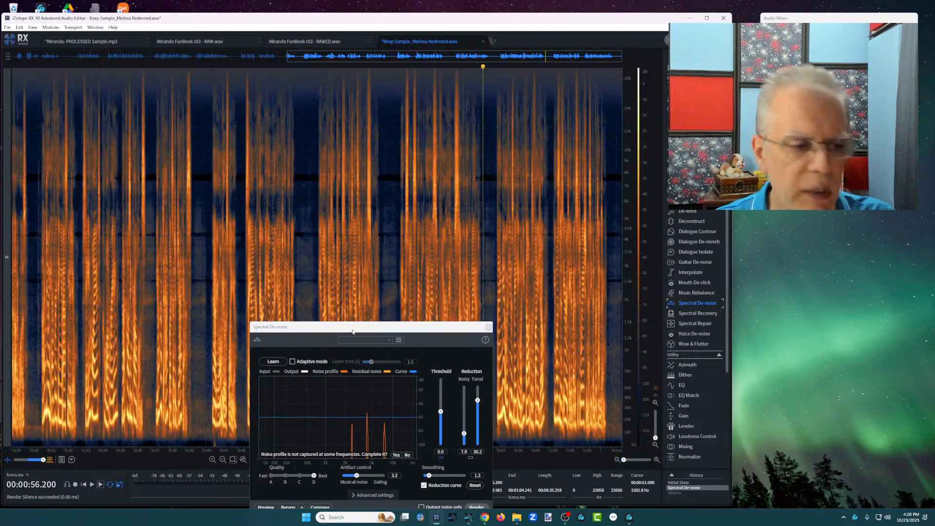
{"action": "left_click_drag", "start_coordinate": [352, 329], "coordinate": [266, 96]}
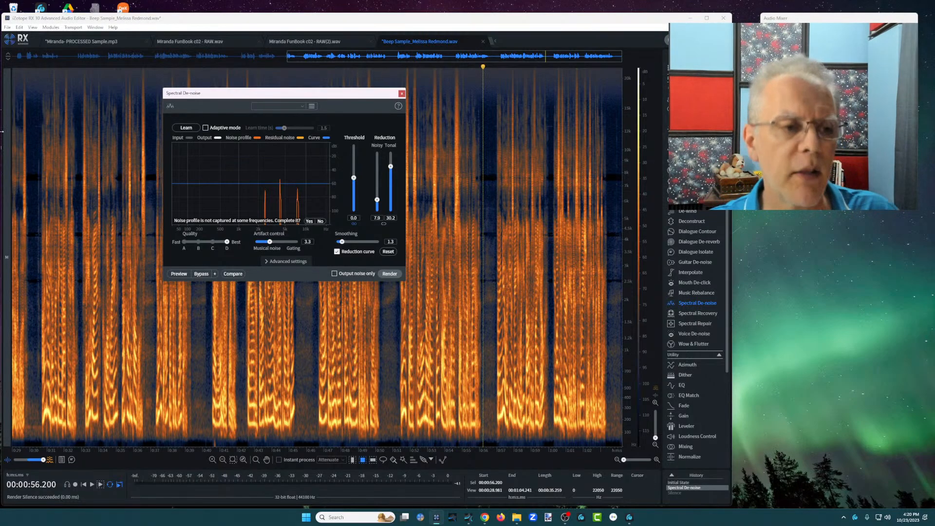
{"action": "left_click_drag", "start_coordinate": [273, 100], "coordinate": [245, 87]}
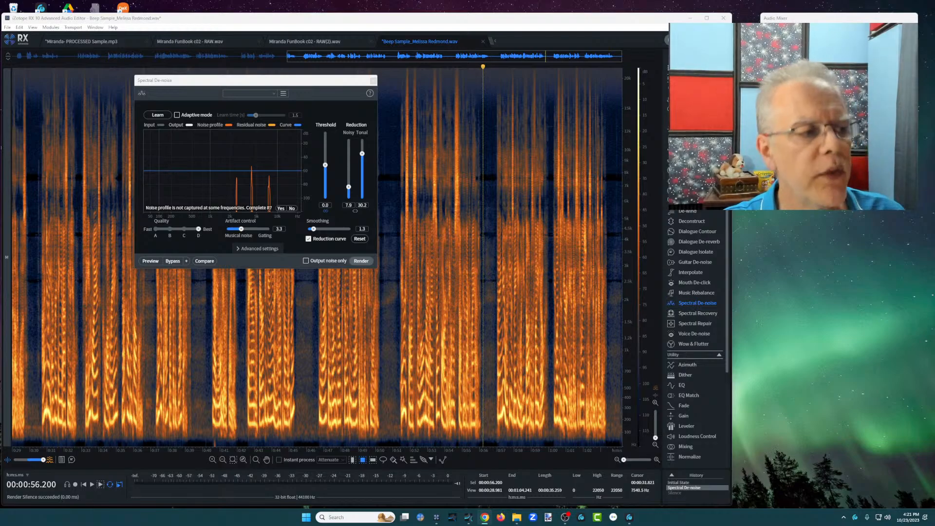
{"action": "left_click_drag", "start_coordinate": [34, 171], "coordinate": [92, 243]}
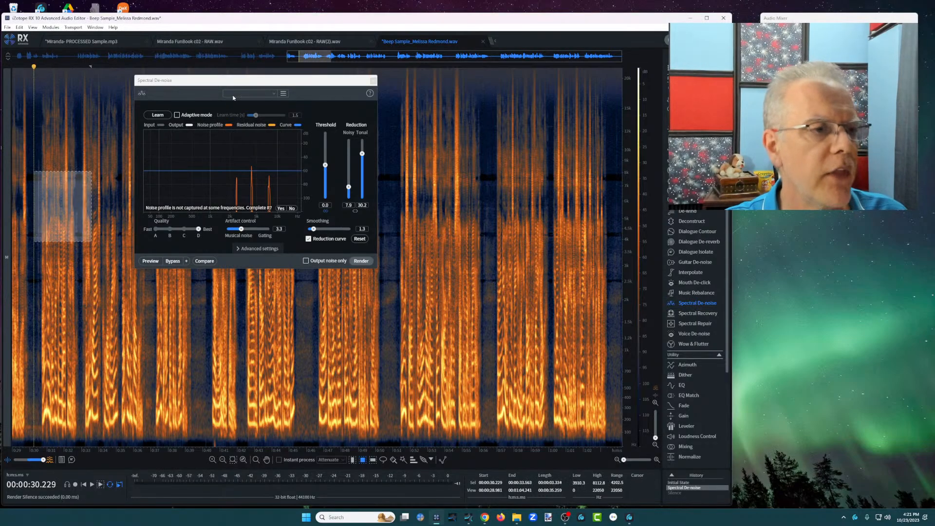
{"action": "left_click_drag", "start_coordinate": [252, 80], "coordinate": [470, 93]}
{"action": "left_click_drag", "start_coordinate": [133, 182], "coordinate": [219, 277]}
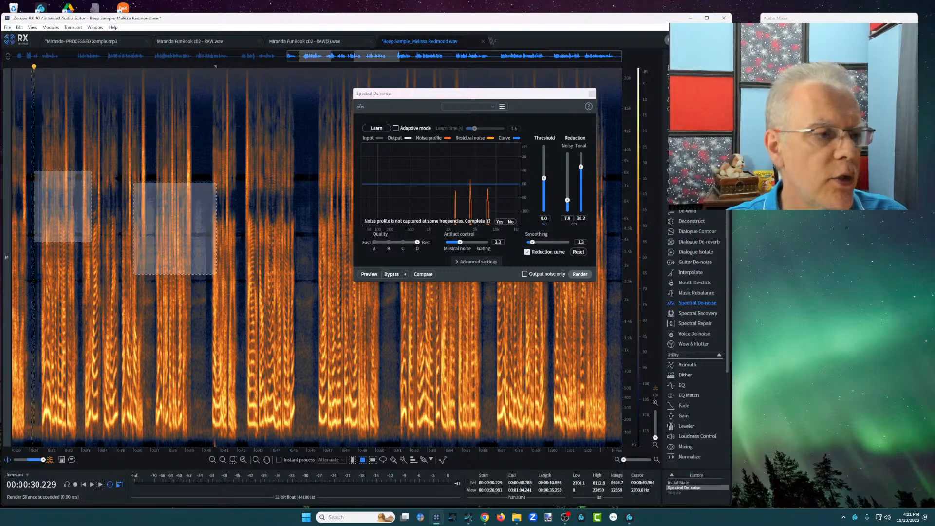
{"action": "left_click_drag", "start_coordinate": [254, 146], "coordinate": [342, 262]}
{"action": "left_click_drag", "start_coordinate": [122, 100], "coordinate": [220, 170]}
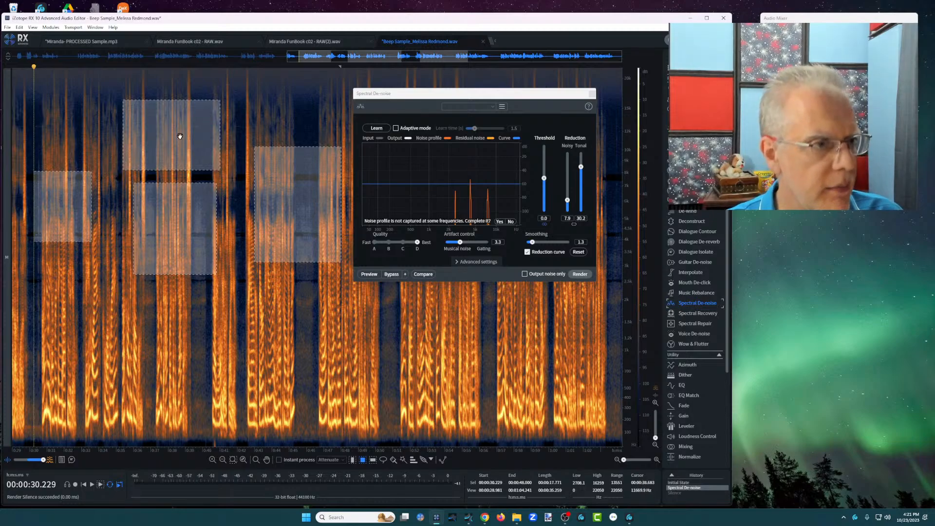
{"action": "key", "text": "super"}
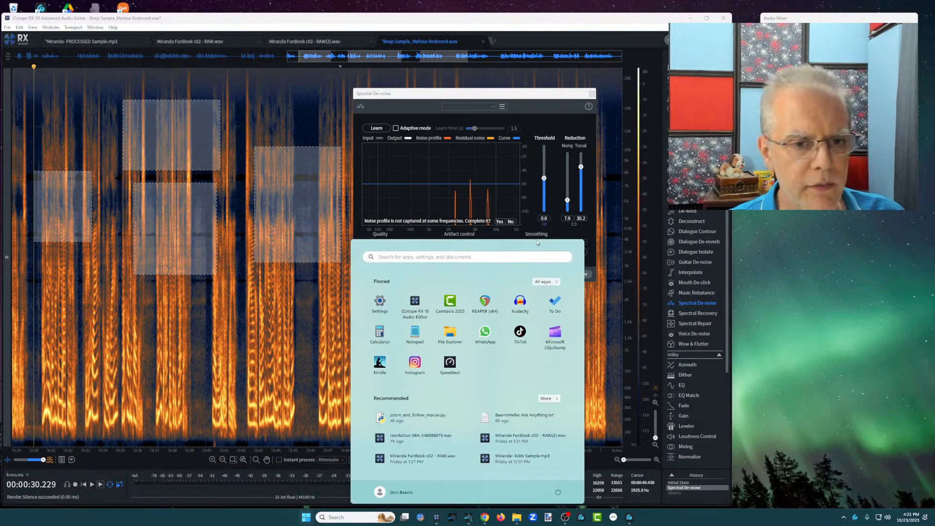
{"action": "left_click", "coordinate": [324, 288]}
Step: Select three separate rectangles between about 34.4 and 49 s, subtract a portion from each, and clear the selection
{"action": "left_click_drag", "start_coordinate": [106, 112], "coordinate": [182, 171]}
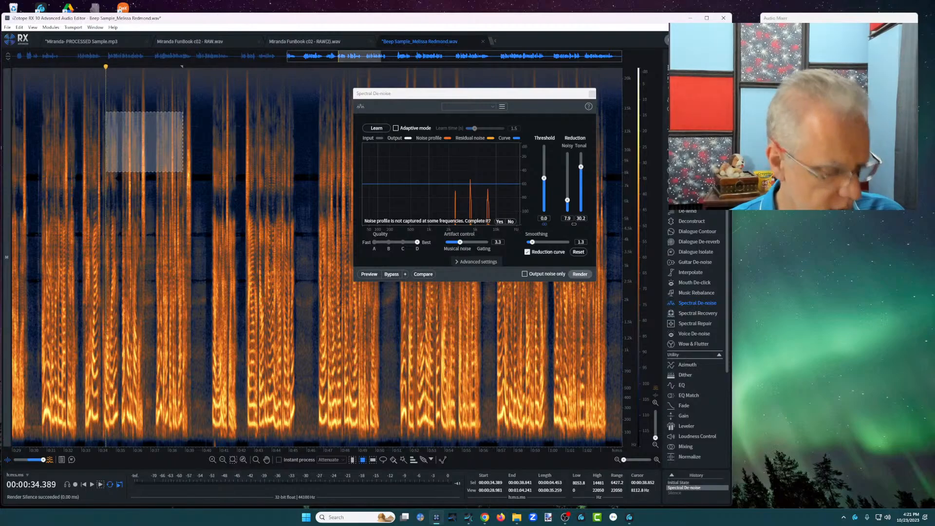
{"action": "left_click_drag", "start_coordinate": [202, 209], "coordinate": [265, 241]}
{"action": "left_click_drag", "start_coordinate": [281, 123], "coordinate": [363, 215]}
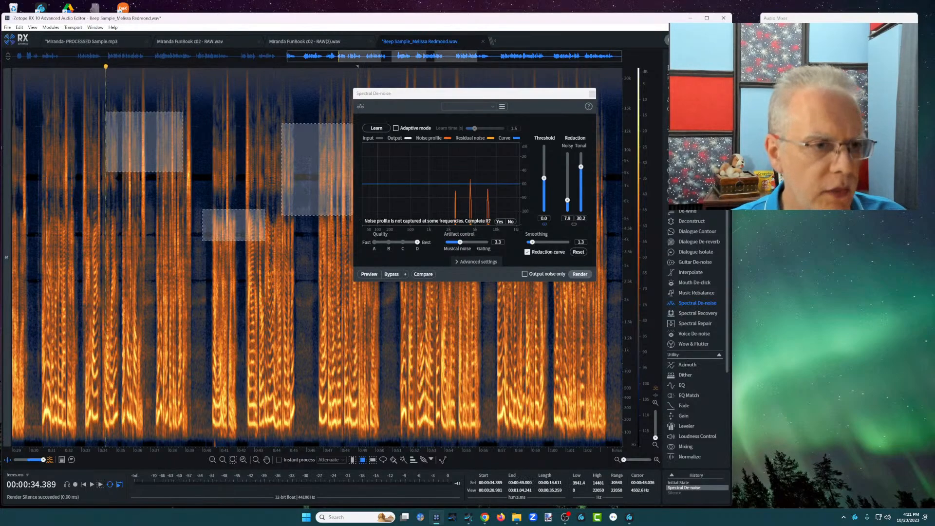
{"action": "left_click_drag", "start_coordinate": [145, 147], "coordinate": [185, 176]}
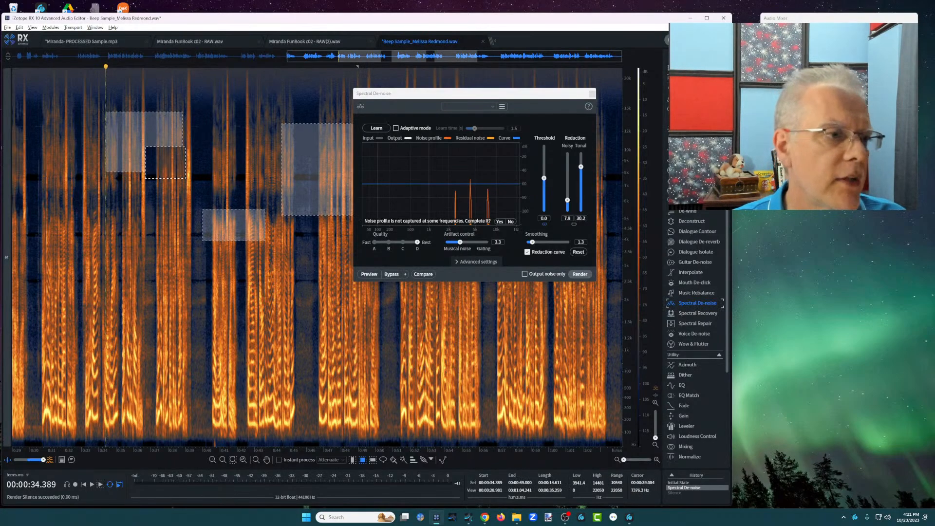
{"action": "left_click_drag", "start_coordinate": [214, 206], "coordinate": [268, 242]}
{"action": "left_click_drag", "start_coordinate": [306, 121], "coordinate": [359, 253]}
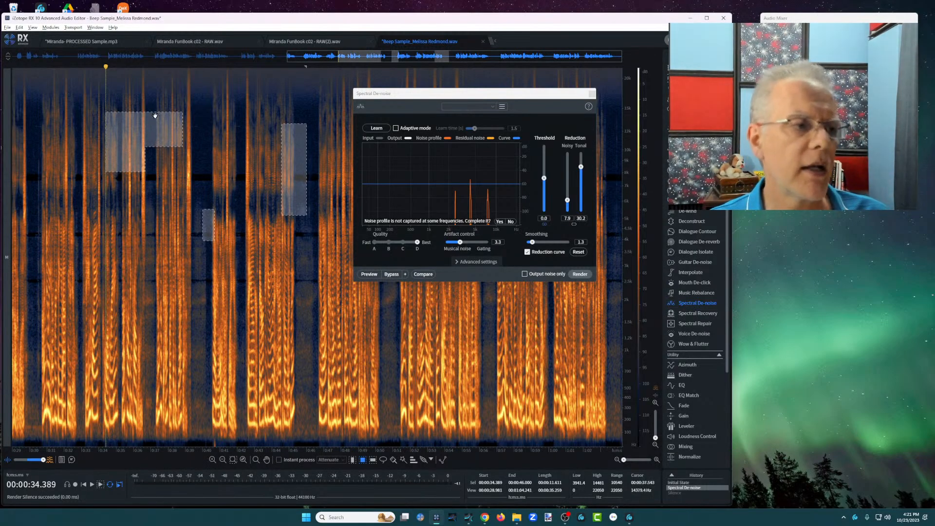
{"action": "left_click", "coordinate": [165, 186]}
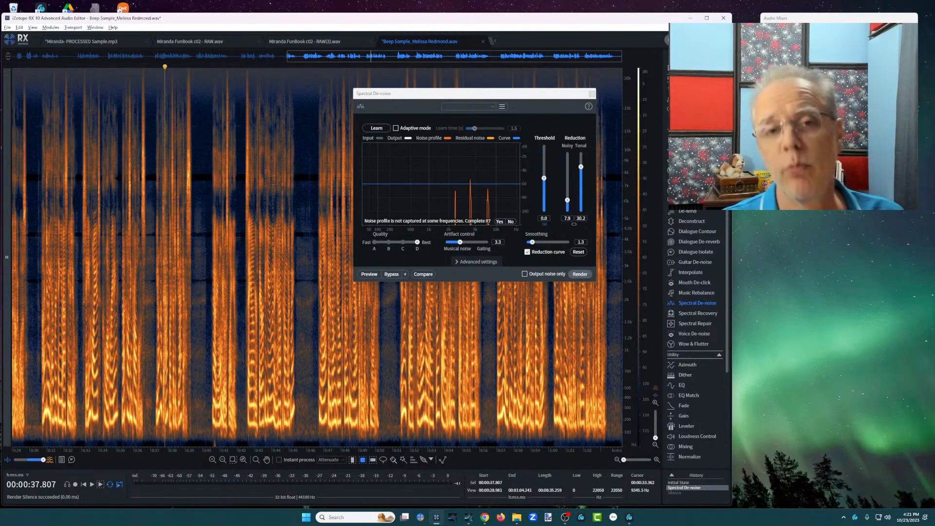
Step: Combine several small upper-frequency rectangles and one large low-frequency block into one selection from about 32.1 to 50.7 s
{"action": "mouse_move", "coordinate": [67, 169]}
{"action": "left_mouse_down"}
{"action": "mouse_move", "coordinate": [86, 178]}
{"action": "mouse_move", "coordinate": [120, 246]}
{"action": "left_mouse_up"}
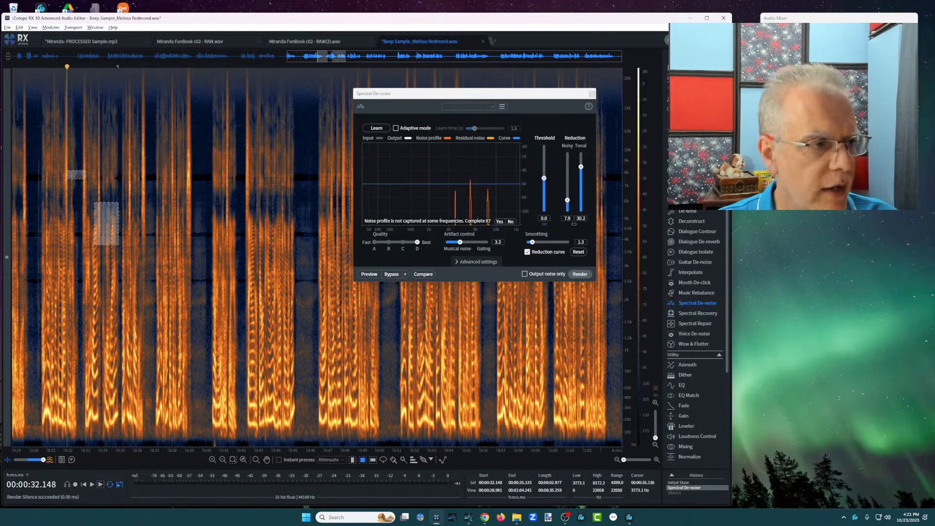
{"action": "left_click_drag", "start_coordinate": [177, 175], "coordinate": [220, 226]}
{"action": "left_click_drag", "start_coordinate": [147, 119], "coordinate": [206, 166]}
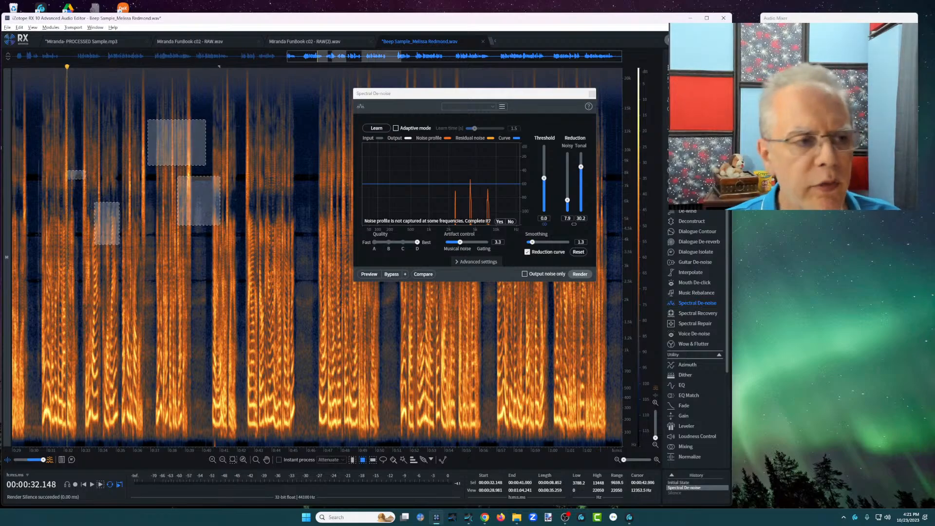
{"action": "left_click_drag", "start_coordinate": [255, 128], "coordinate": [288, 213]}
{"action": "left_click_drag", "start_coordinate": [166, 276], "coordinate": [389, 447]}
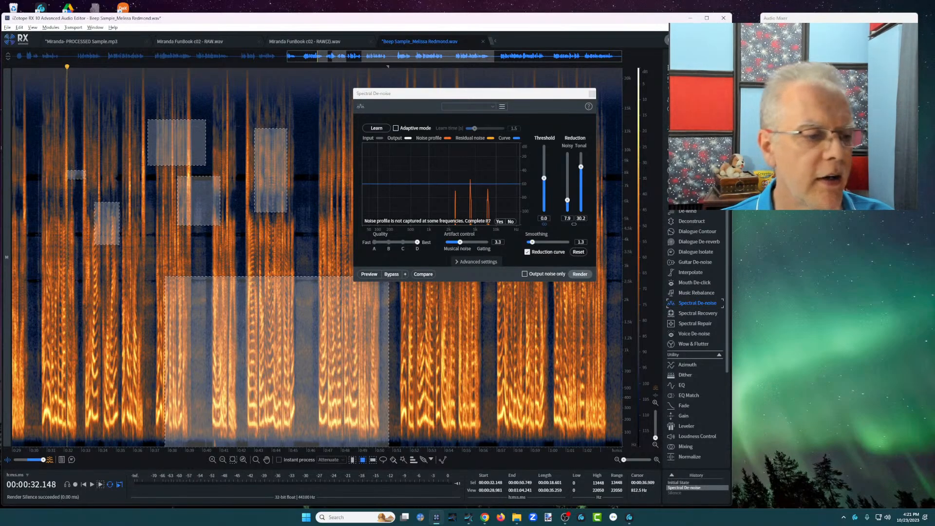
Step: Subtract overlapping rectangles from the large low-frequency block, leaving an irregular shape, and clear the whole selection
{"action": "left_click_drag", "start_coordinate": [149, 362], "coordinate": [410, 448]}
{"action": "left_click_drag", "start_coordinate": [348, 326], "coordinate": [425, 382]}
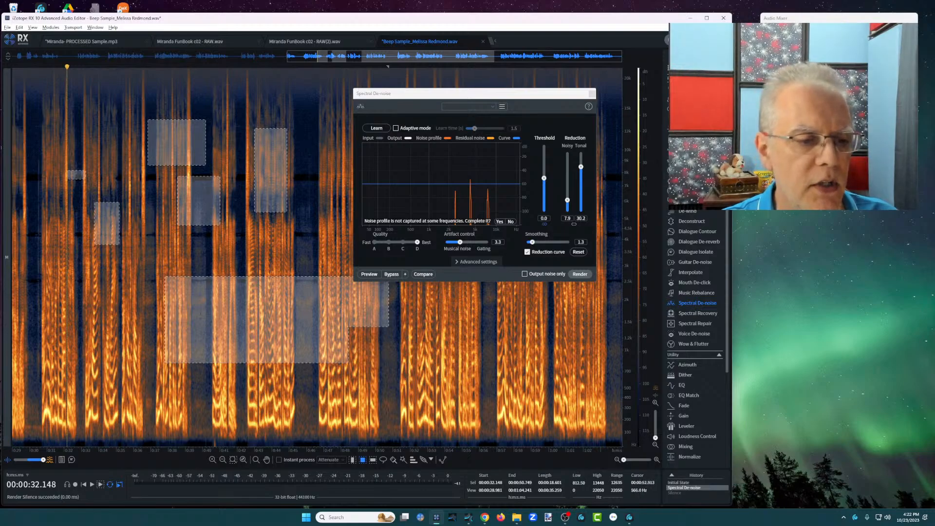
{"action": "left_click_drag", "start_coordinate": [161, 272], "coordinate": [318, 305]}
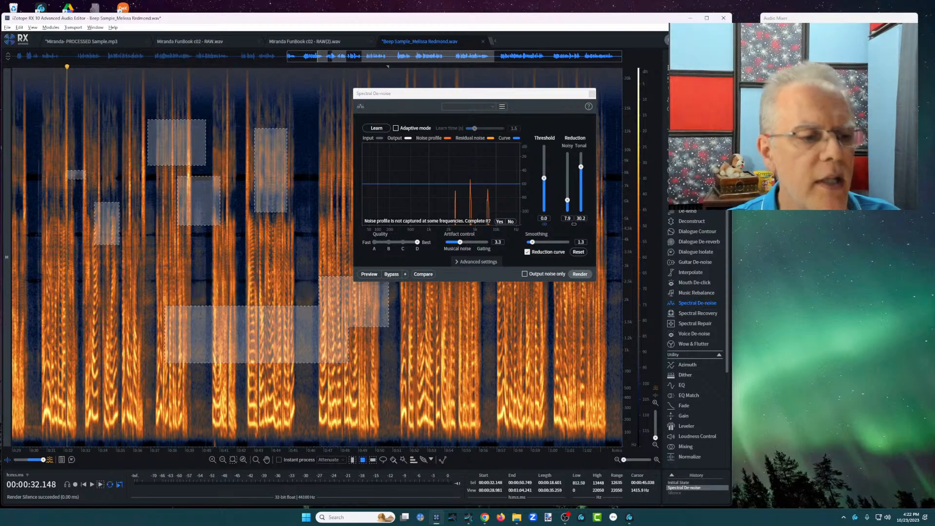
{"action": "left_click_drag", "start_coordinate": [195, 326], "coordinate": [377, 401]}
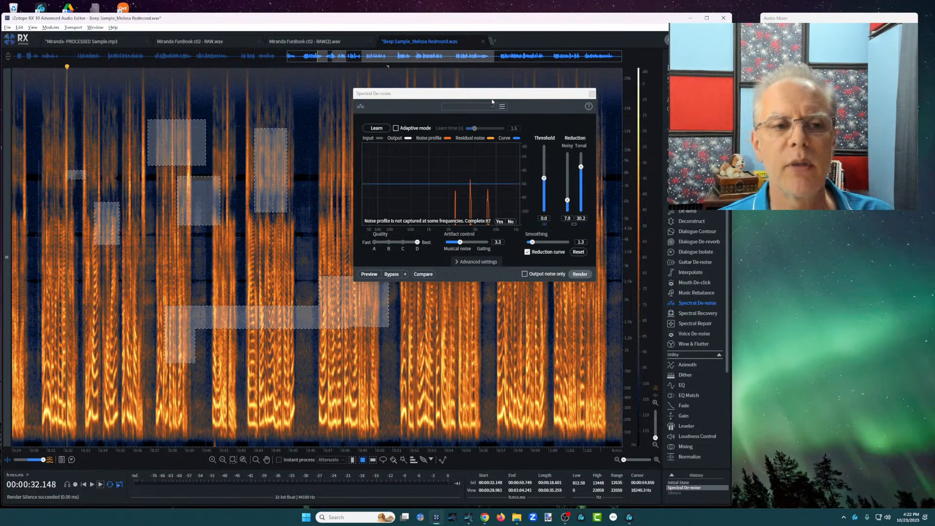
{"action": "left_click_drag", "start_coordinate": [492, 101], "coordinate": [523, 88]}
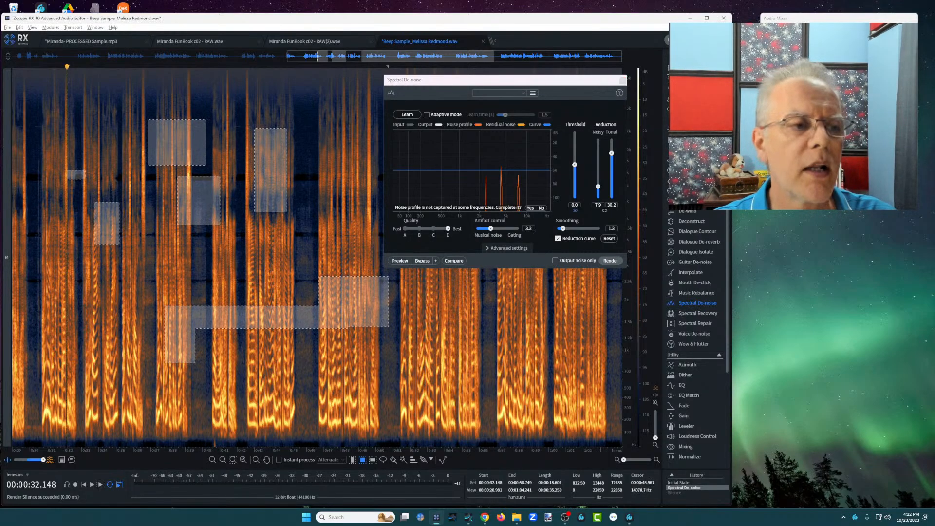
{"action": "left_click", "coordinate": [306, 115]}
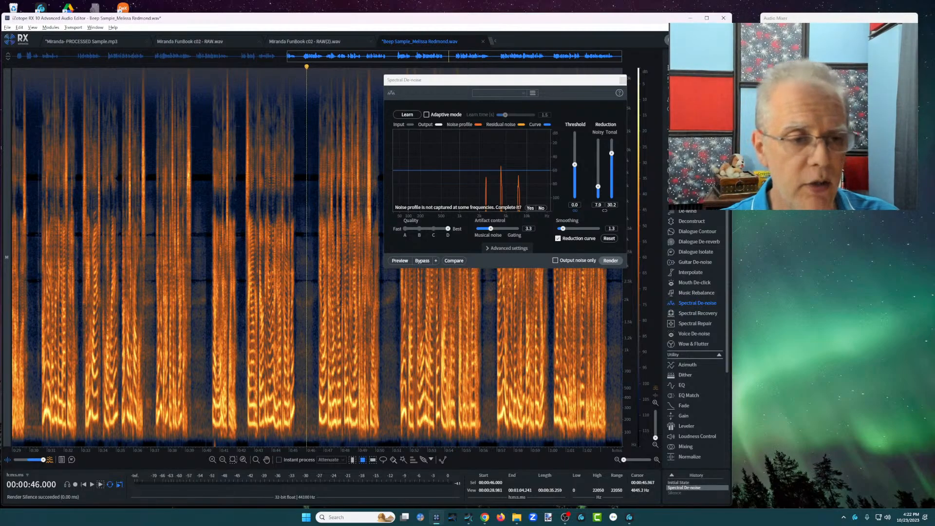
Step: Open Spectral Repair beside the Spectral De-noise window and turn on Instant process
{"action": "left_click_drag", "start_coordinate": [524, 85], "coordinate": [471, 89]}
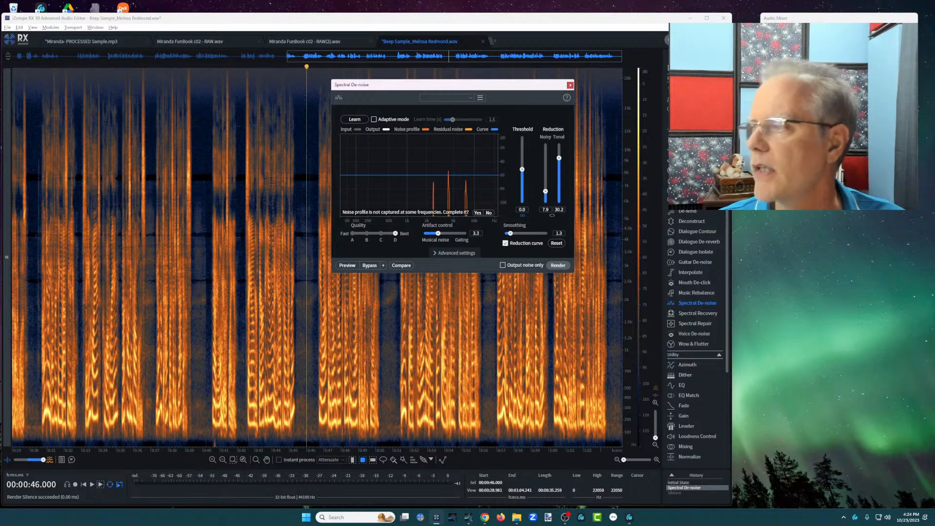
{"action": "left_click_drag", "start_coordinate": [460, 90], "coordinate": [363, 89]}
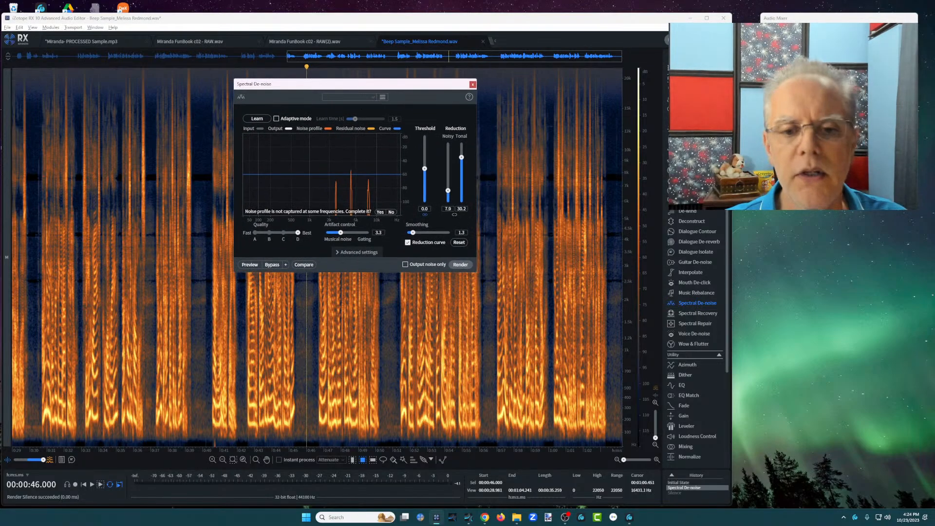
{"action": "left_click", "coordinate": [697, 324]}
{"action": "left_click_drag", "start_coordinate": [703, 185], "coordinate": [616, 79]}
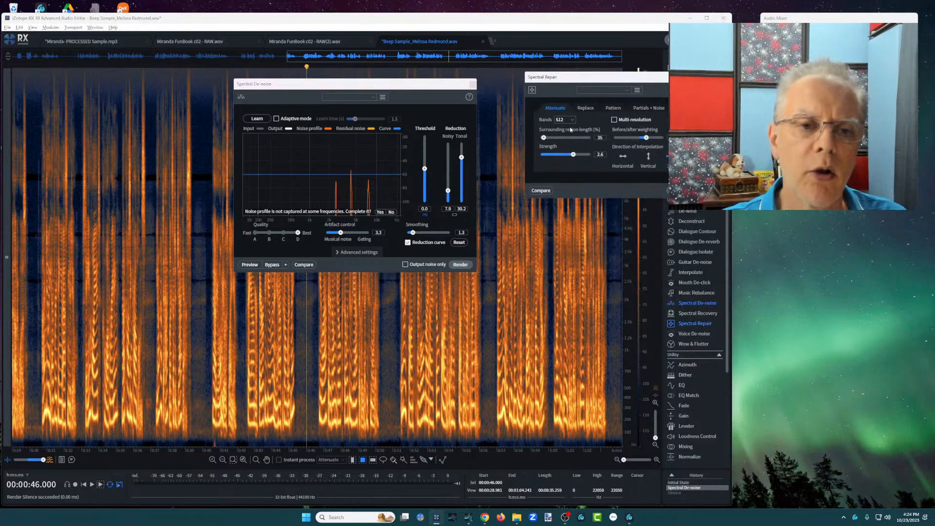
{"action": "left_click", "coordinate": [279, 459]}
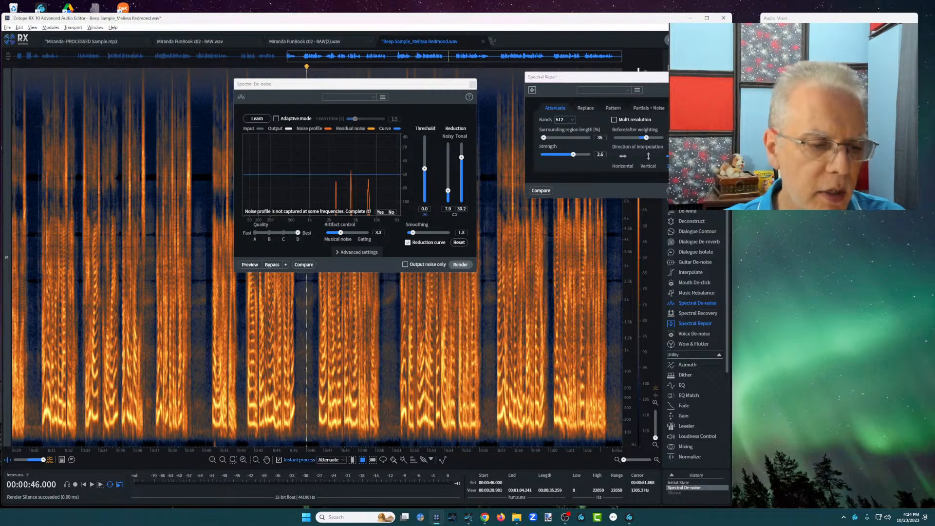
Step: Close the Spectral De-noise and Spectral Repair windows and place the playhead at about 37.15 s, in the pause between phrases
{"action": "left_click", "coordinate": [472, 84]}
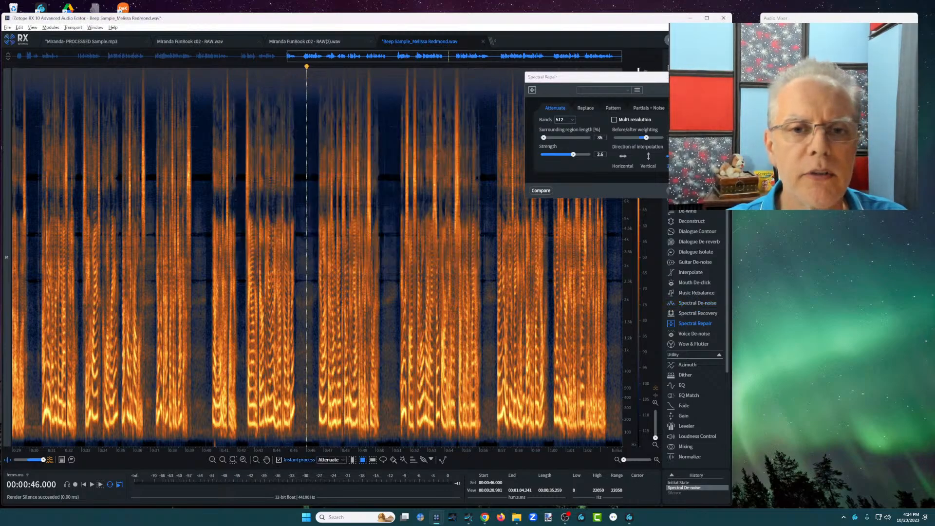
{"action": "left_click", "coordinate": [686, 77]}
{"action": "left_click", "coordinate": [154, 139]}
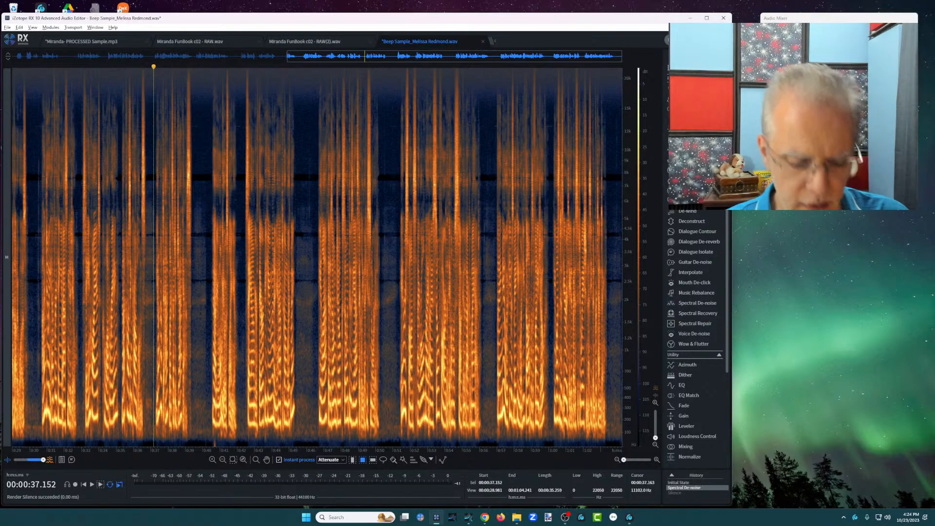
{"action": "key", "text": "ctrl+equal"}
{"action": "key", "text": "ctrl+equal"}
{"action": "key", "text": "ctrl+equal"}
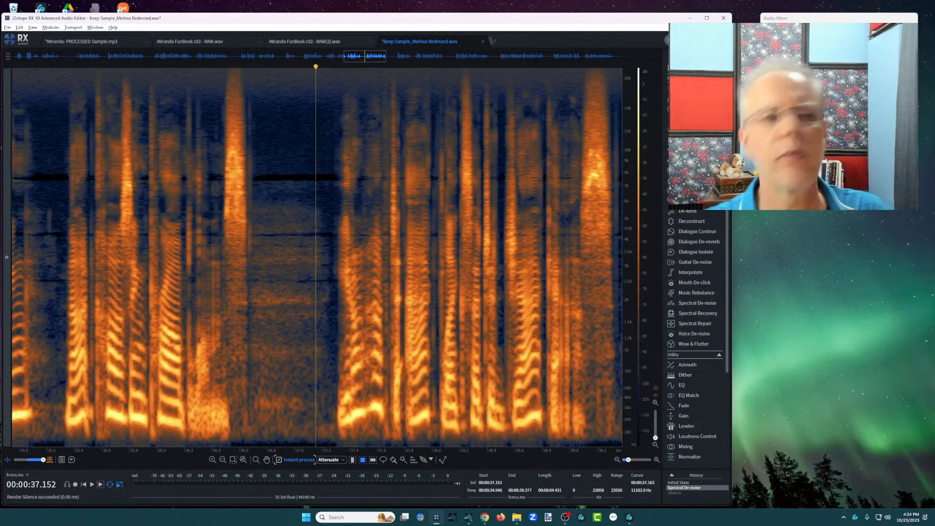
Step: Play back the pause between phrases from about 27.66 s, and again from just before the faint click at about 28.55 s
{"action": "left_click", "coordinate": [83, 138]}
{"action": "key", "text": "ctrl+minus"}
{"action": "key", "text": "ctrl+minus"}
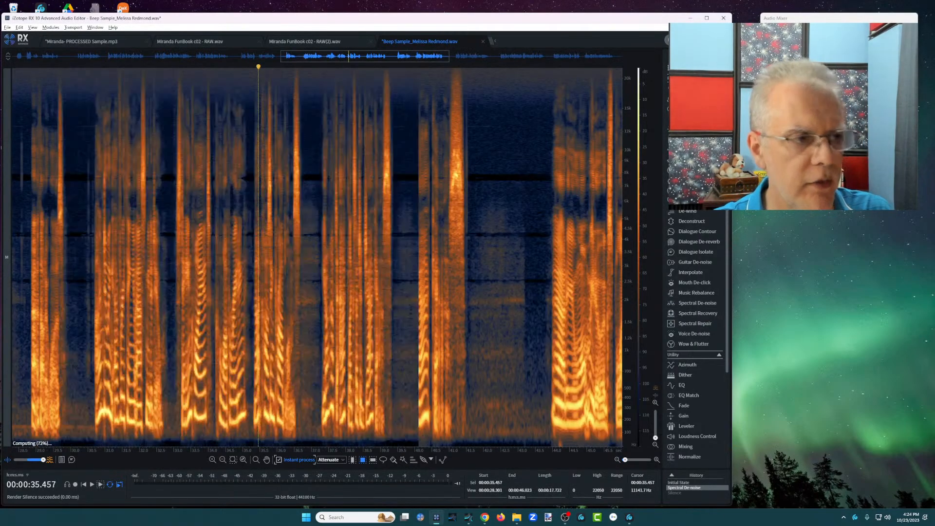
{"action": "left_click", "coordinate": [13, 154]}
{"action": "key", "text": "ctrl+equal"}
{"action": "key", "text": "ctrl+equal"}
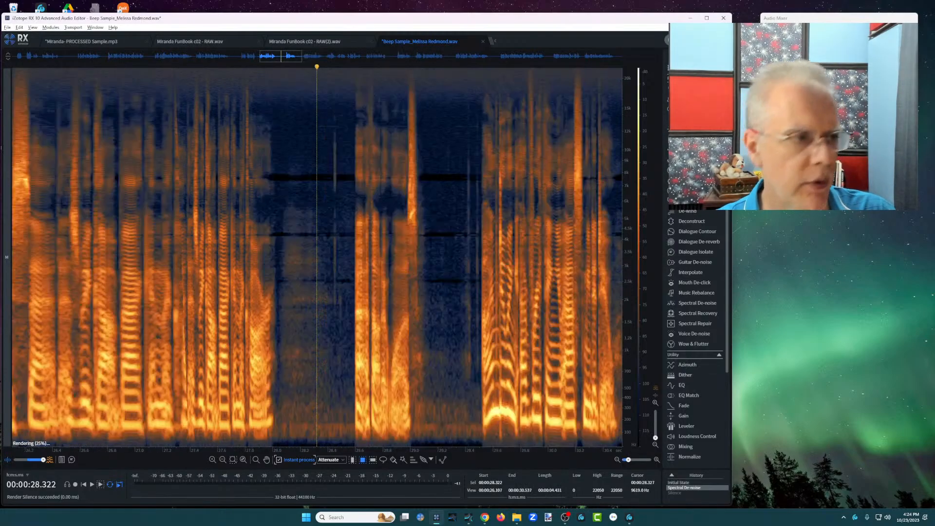
{"action": "left_click", "coordinate": [355, 133]}
{"action": "left_click", "coordinate": [226, 126]}
{"action": "key", "text": "space"}
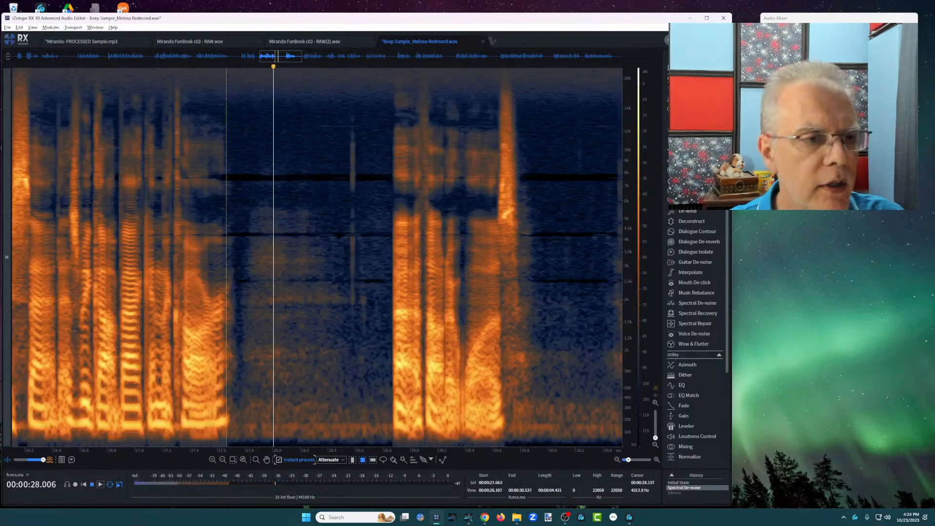
{"action": "key", "text": "space"}
{"action": "left_click", "coordinate": [337, 127]}
{"action": "key", "text": "space"}
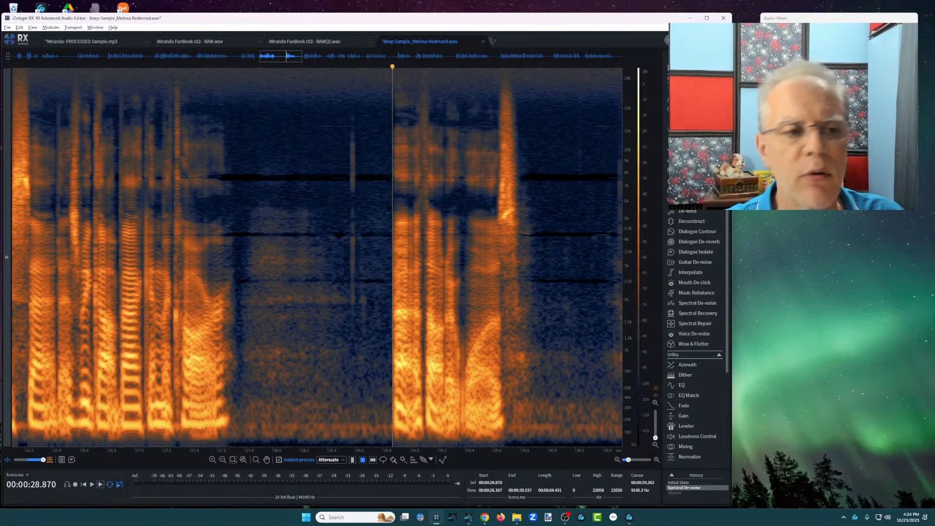
Step: Attenuate the click from about 28.55 to 28.60 s, play back the pause, and attenuate a small high-frequency patch at about 27.33 s
{"action": "left_click_drag", "start_coordinate": [348, 108], "coordinate": [360, 324]}
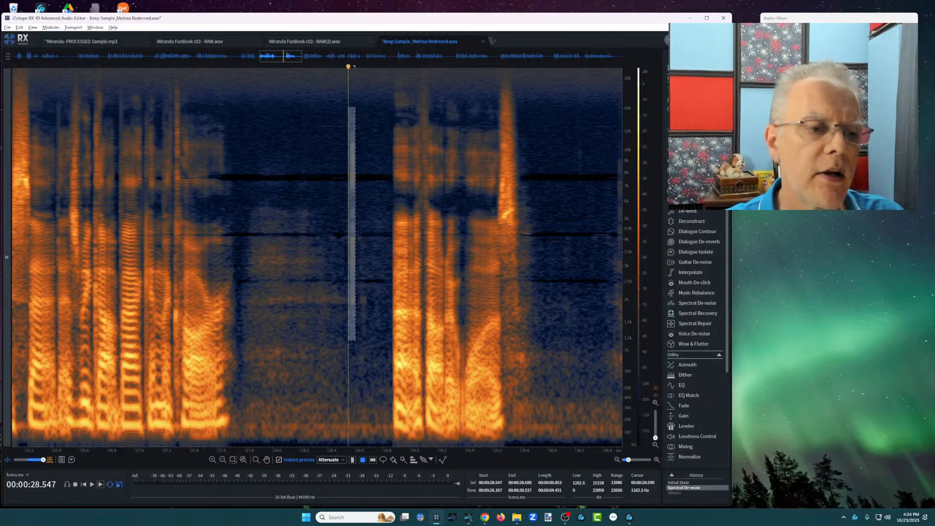
{"action": "left_click", "coordinate": [276, 223]}
{"action": "key", "text": "space"}
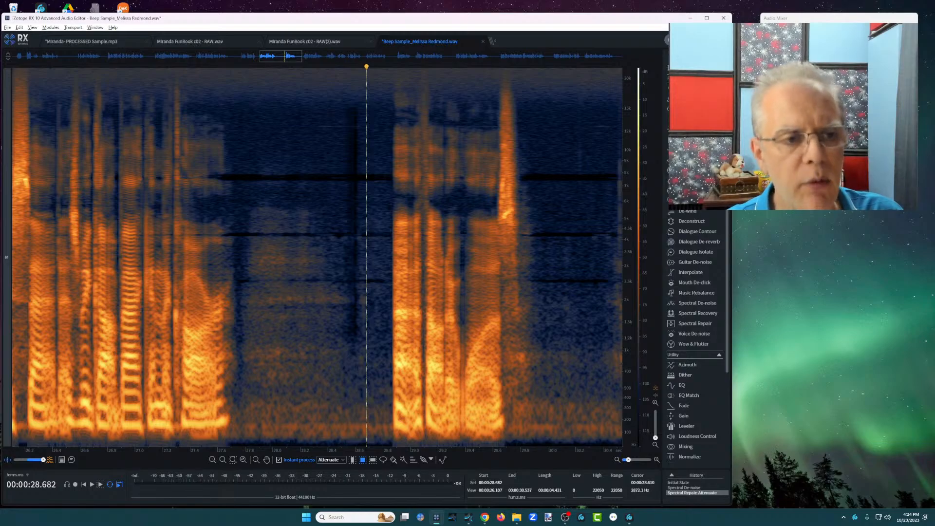
{"action": "left_click_drag", "start_coordinate": [181, 125], "coordinate": [193, 165]}
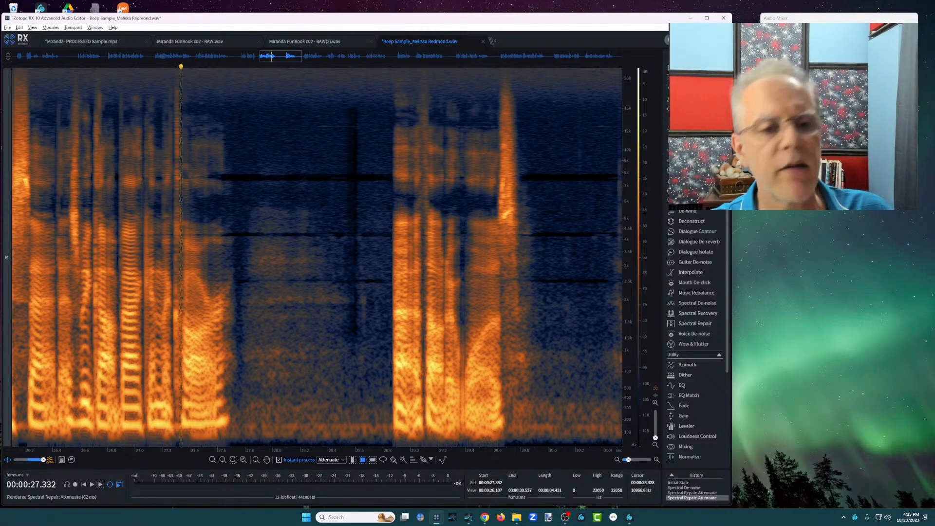
Step: Attenuate the narrow vertical clicks between about 30.48 s and the start of the following phrase
{"action": "left_click_drag", "start_coordinate": [552, 453], "coordinate": [222, 453]}
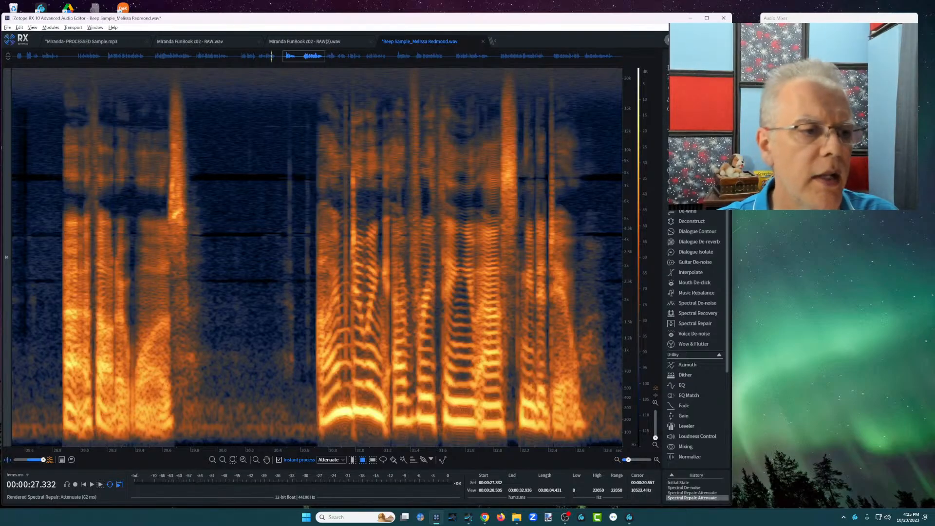
{"action": "left_click_drag", "start_coordinate": [284, 144], "coordinate": [316, 393]}
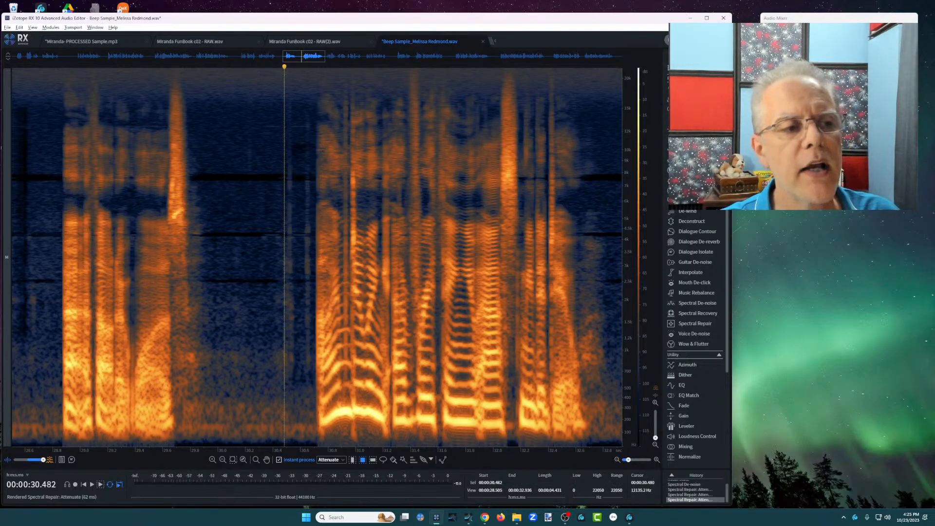
{"action": "left_click_drag", "start_coordinate": [284, 130], "coordinate": [295, 372]}
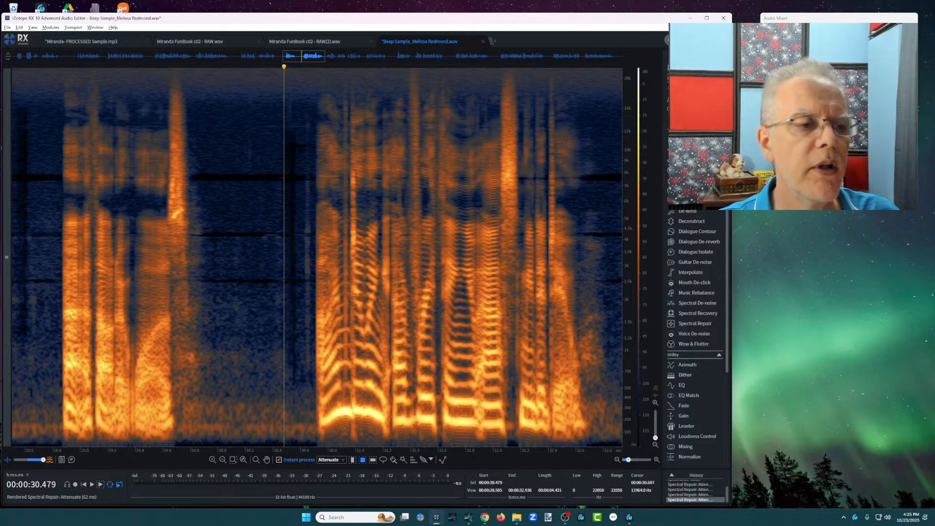
{"action": "left_click_drag", "start_coordinate": [301, 131], "coordinate": [316, 403]}
{"action": "left_click", "coordinate": [465, 137]}
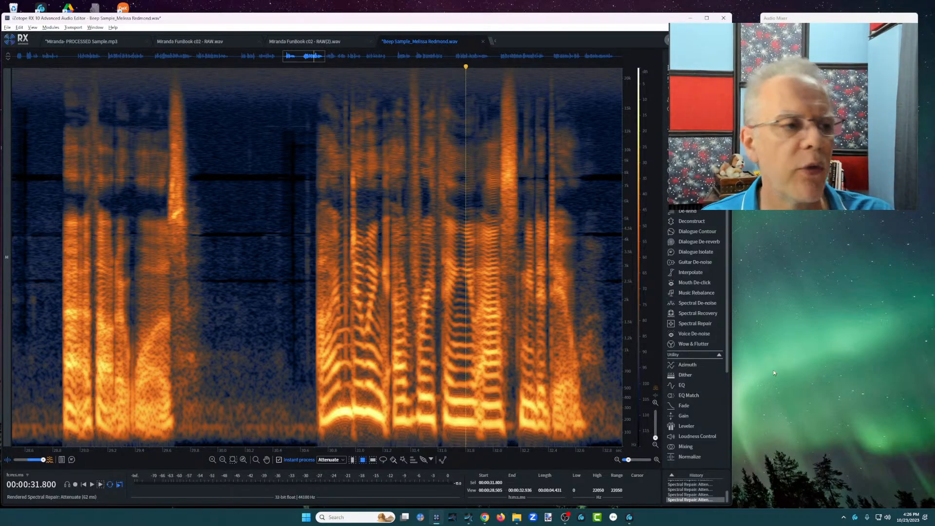
Step: Try attenuating the clicks around the recording's first word, at about 0.44 to 0.55 s, 0.95 s and 1.01 s
{"action": "left_click", "coordinate": [58, 130]}
{"action": "key", "text": "Return"}
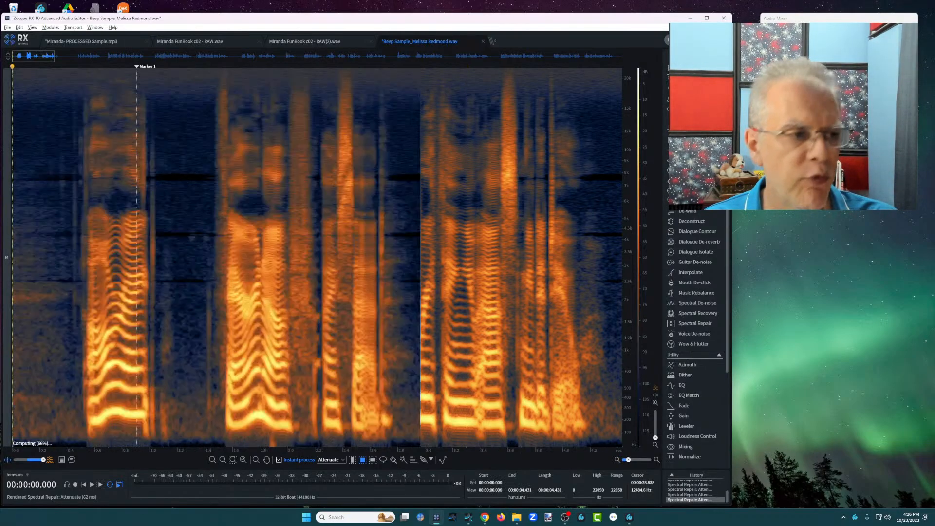
{"action": "left_click", "coordinate": [70, 122]}
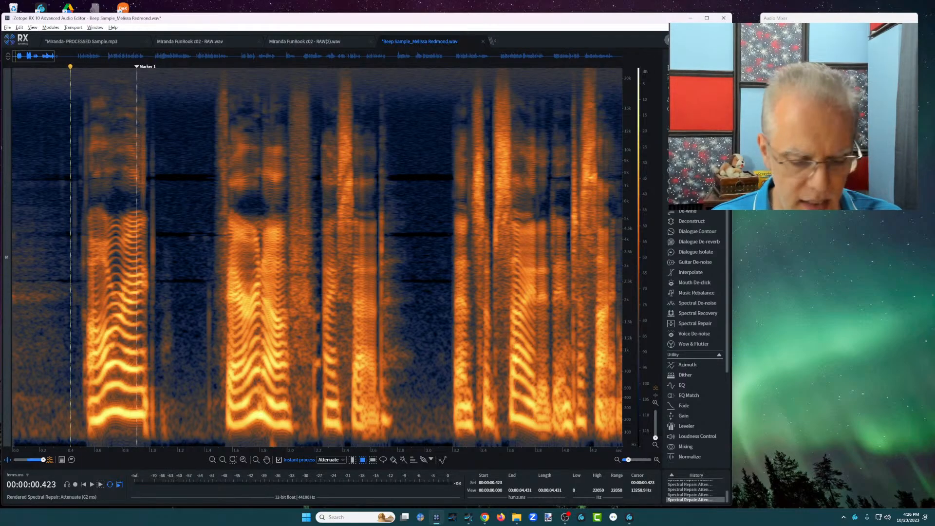
{"action": "scroll", "coordinate": [70, 122], "scroll_direction": "up", "scroll_amount": 4}
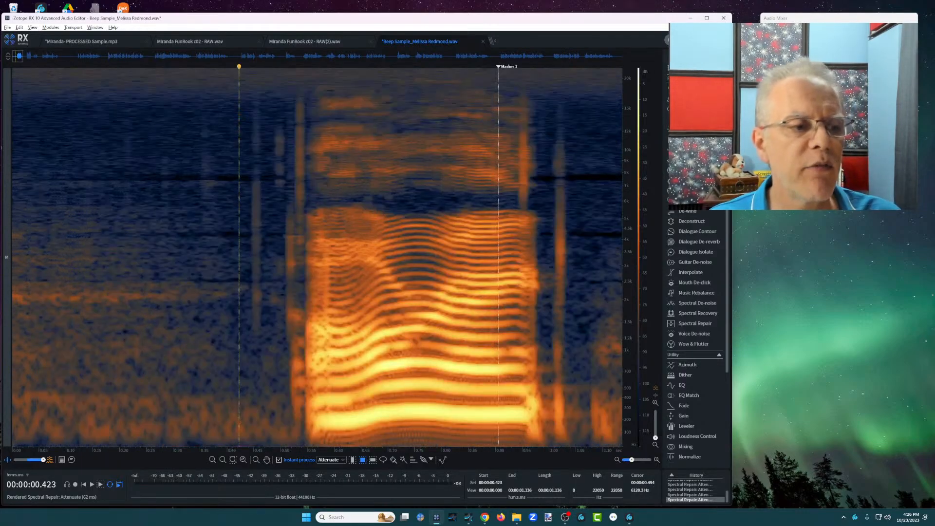
{"action": "left_click_drag", "start_coordinate": [248, 75], "coordinate": [308, 394]}
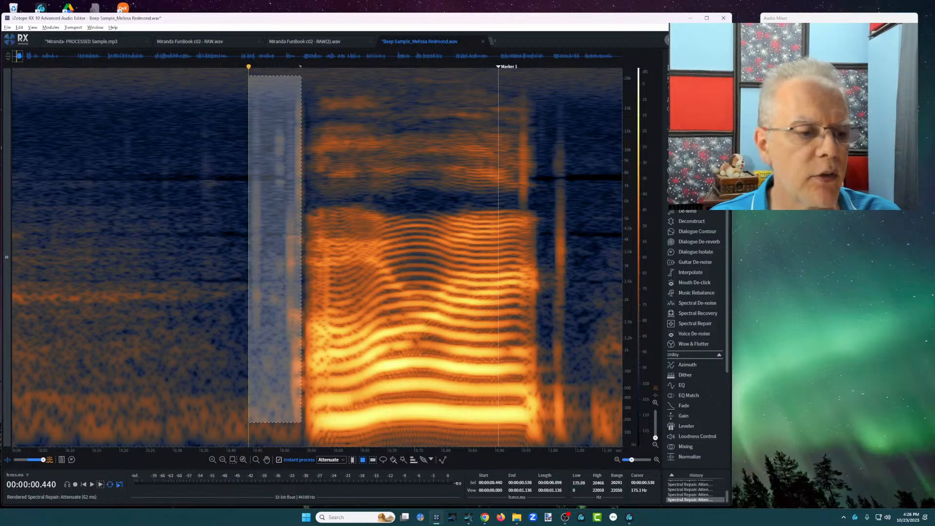
{"action": "left_click_drag", "start_coordinate": [264, 84], "coordinate": [289, 410]}
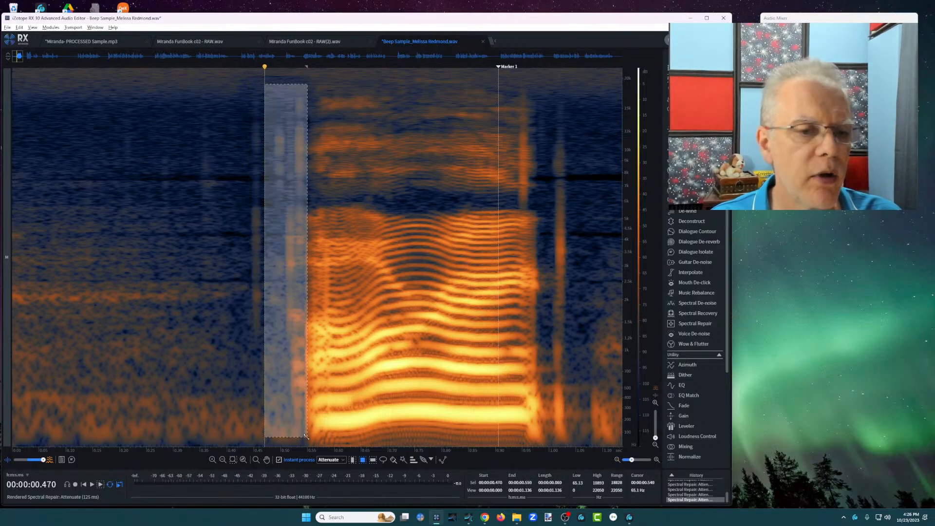
{"action": "mouse_move", "coordinate": [553, 94]}
{"action": "left_mouse_down"}
{"action": "mouse_move", "coordinate": [574, 428]}
{"action": "mouse_move", "coordinate": [563, 439]}
{"action": "left_mouse_up"}
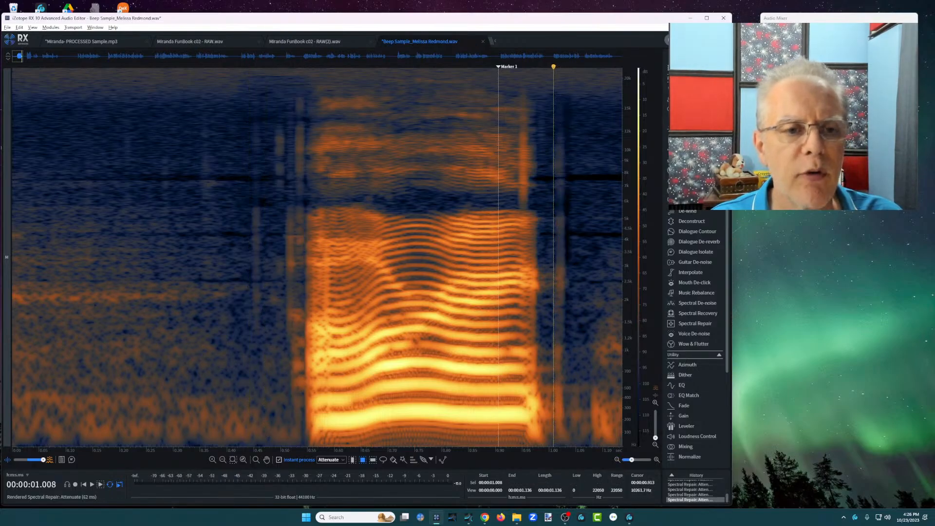
{"action": "left_click_drag", "start_coordinate": [522, 76], "coordinate": [534, 204]}
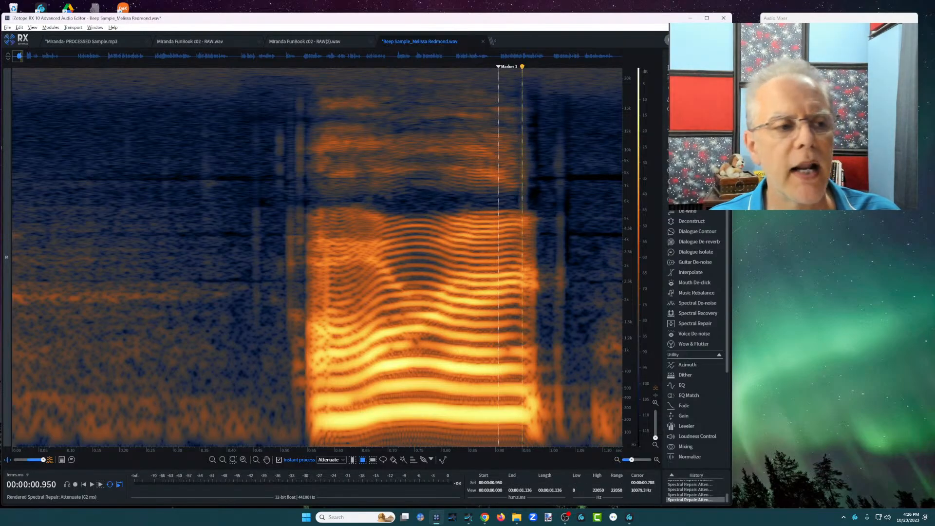
Step: Undo the attenuations around the first word and place the playhead at about 0.32 s
{"action": "left_click", "coordinate": [271, 168]}
{"action": "key", "text": "ctrl+z"}
{"action": "key", "text": "ctrl+z"}
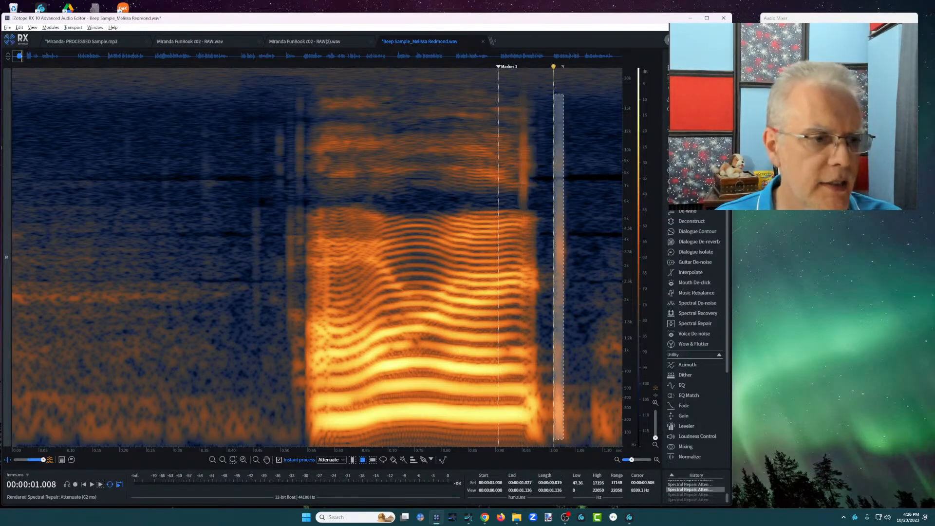
{"action": "left_click", "coordinate": [284, 168]}
{"action": "key", "text": "ctrl+z"}
{"action": "left_click", "coordinate": [184, 168]}
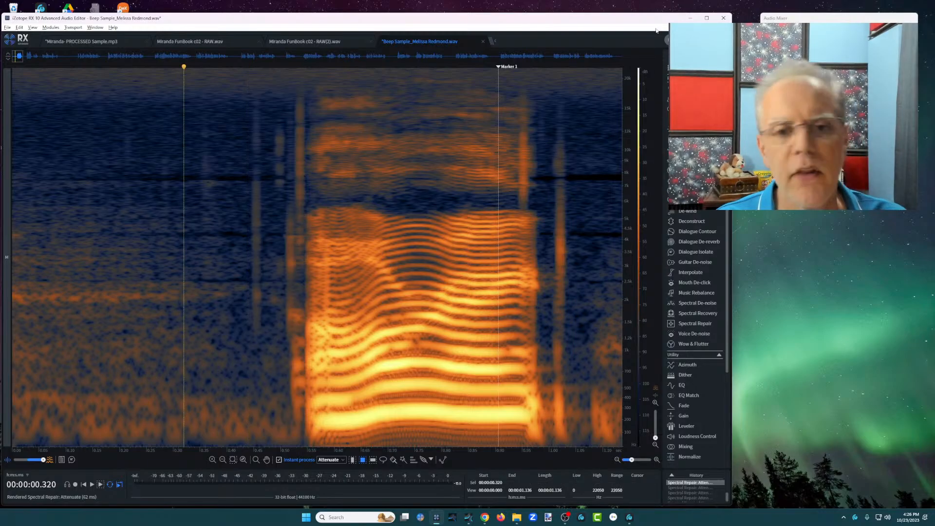
Step: Render Mouth De-click on the whole recording with a sensitivity of 7.0 and close its window
{"action": "left_click", "coordinate": [694, 284]}
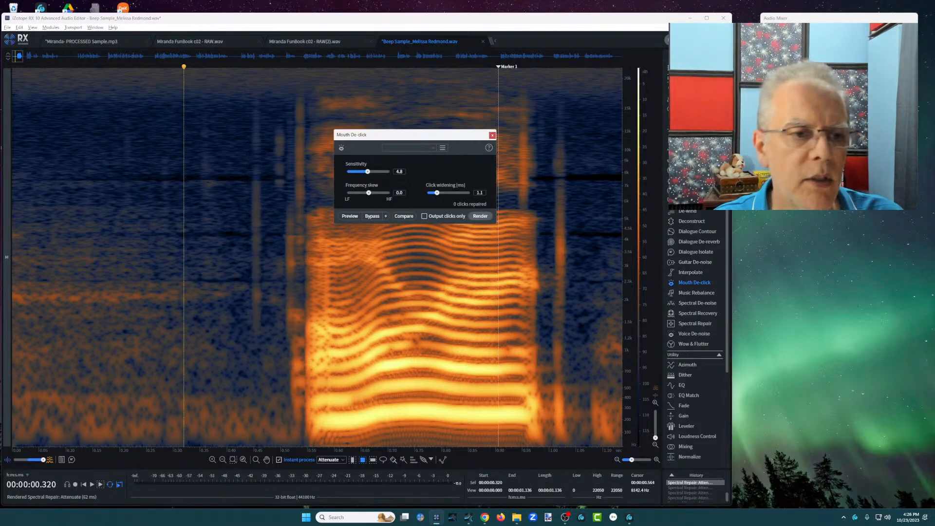
{"action": "left_click_drag", "start_coordinate": [368, 172], "coordinate": [378, 173]}
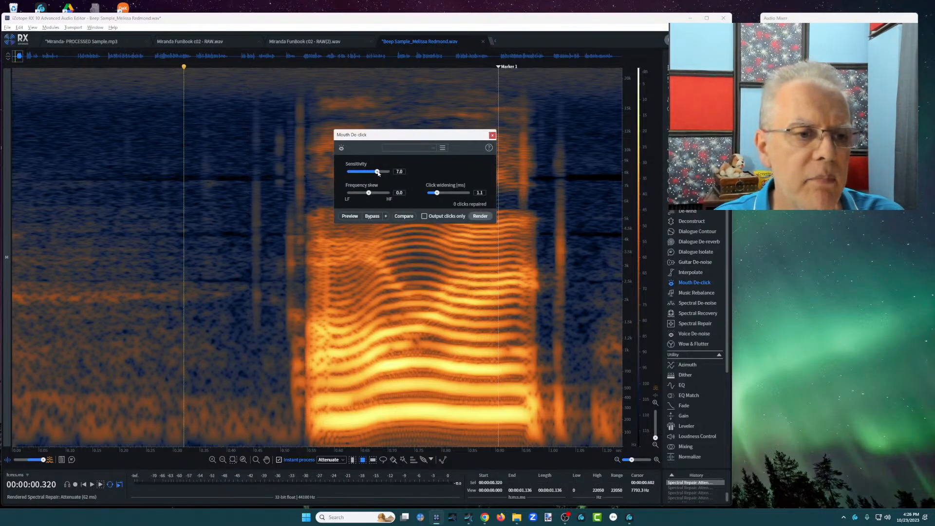
{"action": "left_click", "coordinate": [476, 217]}
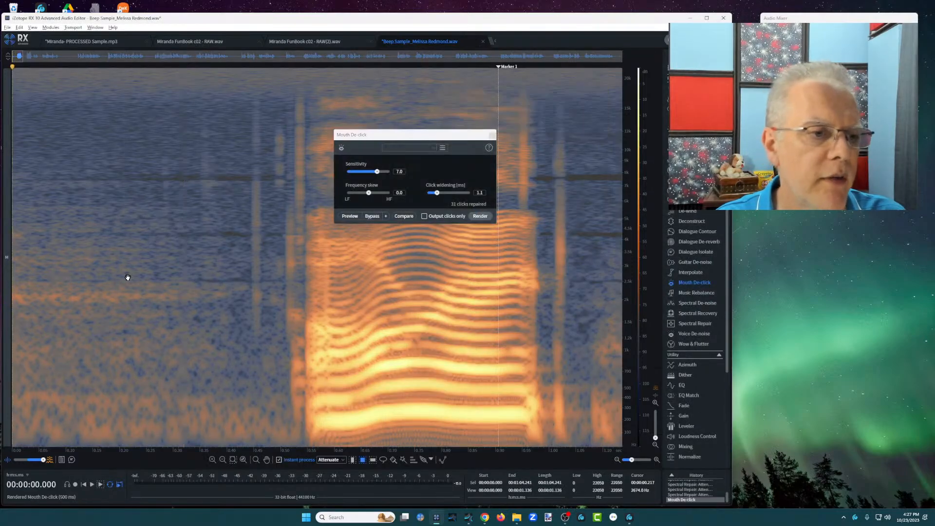
{"action": "left_click", "coordinate": [187, 203]}
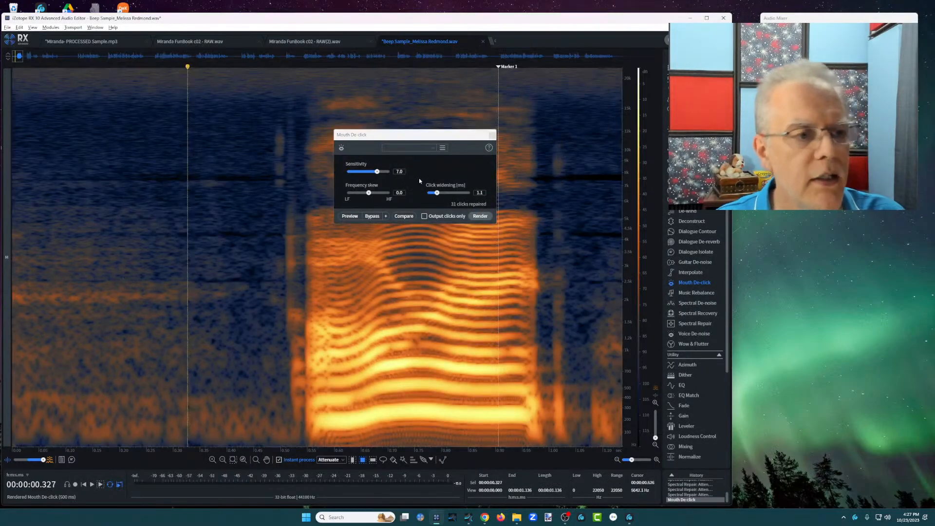
{"action": "left_click", "coordinate": [491, 135]}
{"action": "left_click", "coordinate": [193, 254]}
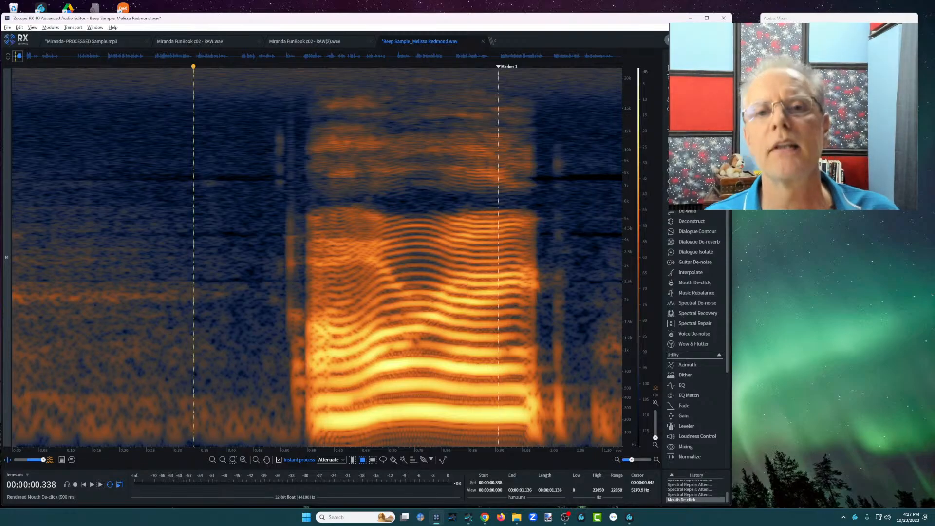
Step: Attenuate the remaining clicks just before the first word at about 0.49 s and just after it at about 1.01 s
{"action": "left_click", "coordinate": [245, 147]}
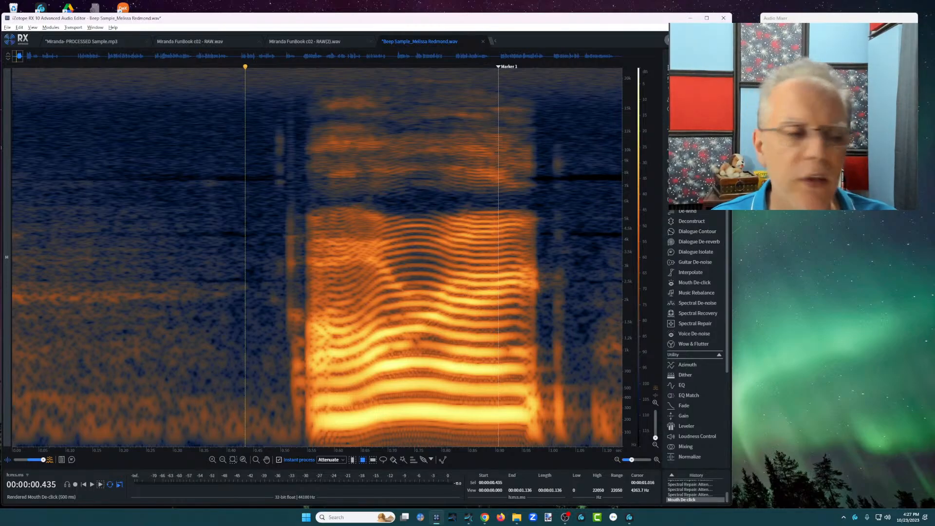
{"action": "left_click_drag", "start_coordinate": [268, 108], "coordinate": [301, 419]}
{"action": "left_click_drag", "start_coordinate": [301, 348], "coordinate": [301, 349]}
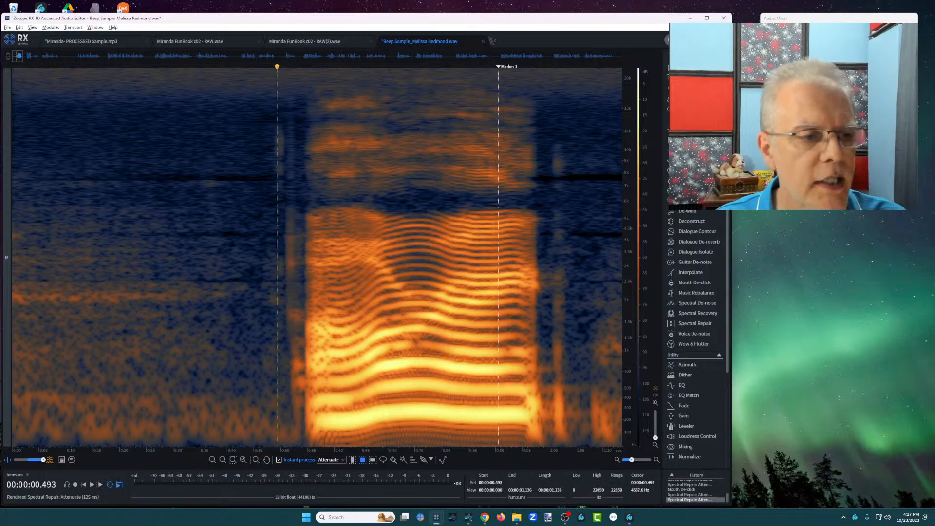
{"action": "left_click_drag", "start_coordinate": [553, 141], "coordinate": [584, 456]}
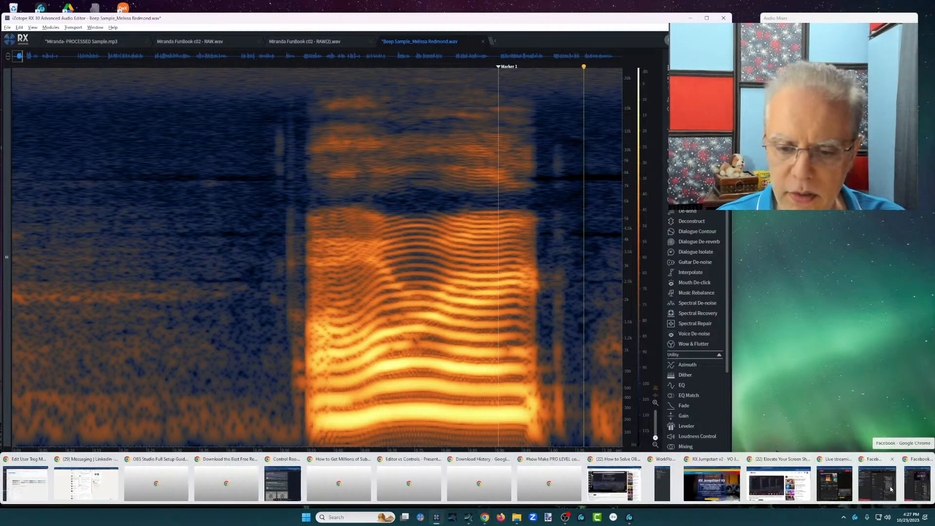
Step: Switch to Chrome, move its window clear of the webcam, and show the RX JumpStart V2 and Mastering Conversational Reads course pages
{"action": "left_click", "coordinate": [712, 483]}
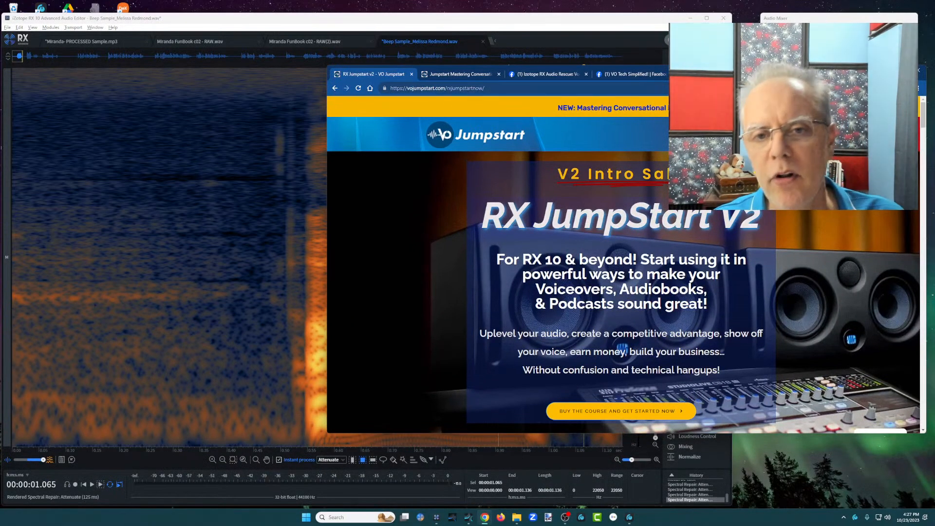
{"action": "left_click_drag", "start_coordinate": [744, 72], "coordinate": [535, 49]}
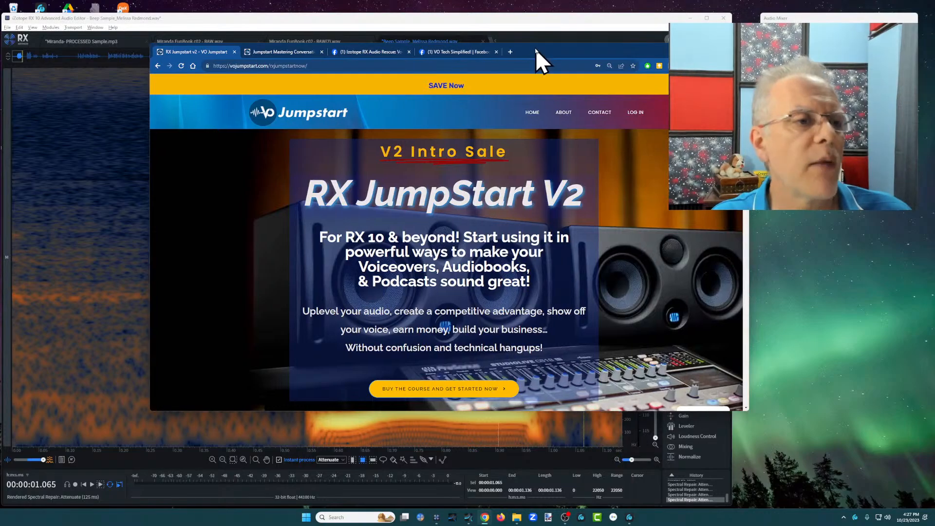
{"action": "left_click", "coordinate": [267, 55]}
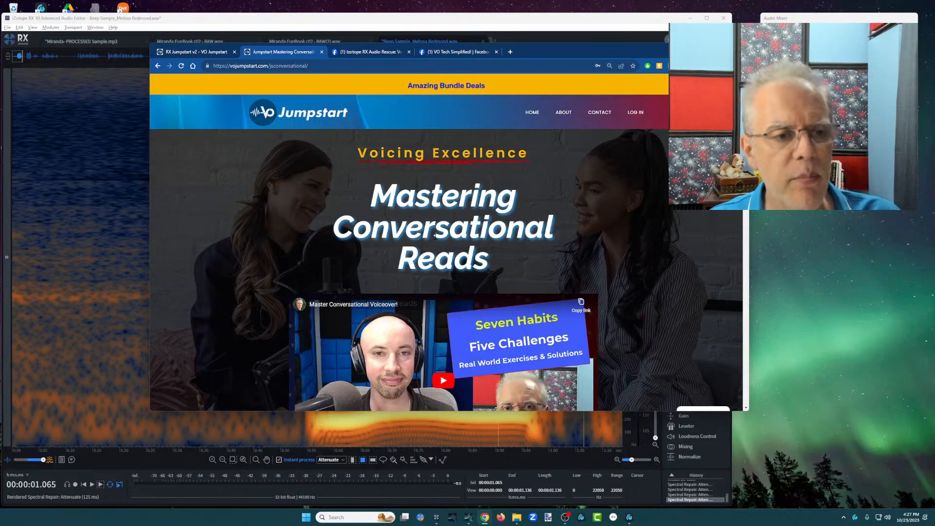
Step: Show the Izotope RX Audio Rescue and VO Tech Simplified! Facebook groups and return to the two course pages
{"action": "left_click", "coordinate": [375, 56]}
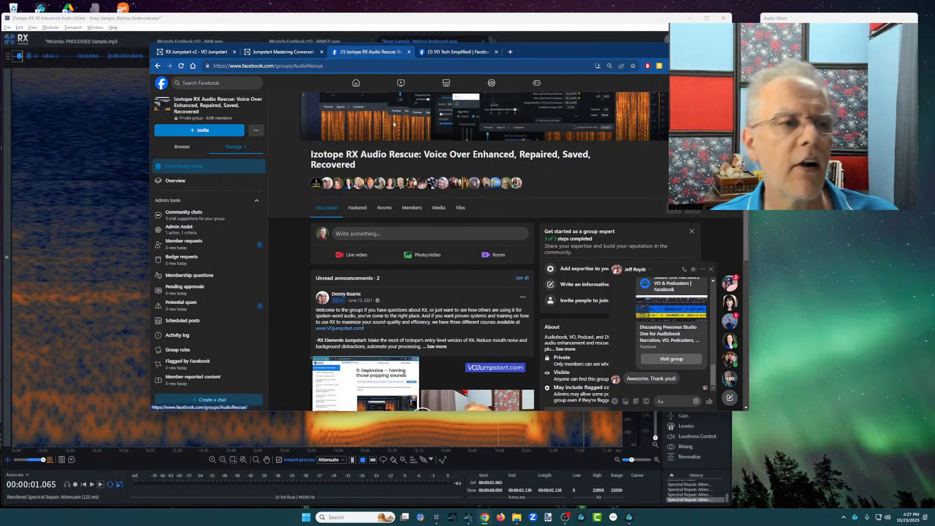
{"action": "left_click", "coordinate": [432, 55]}
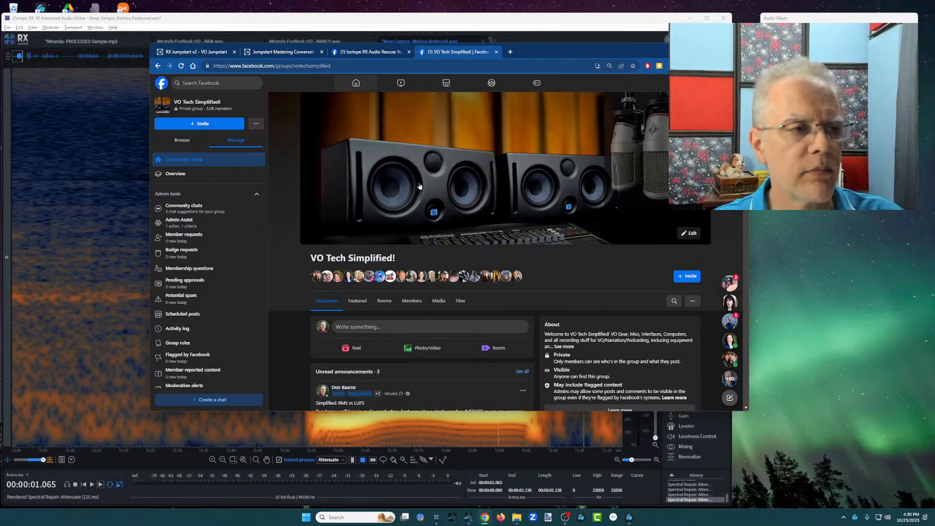
{"action": "left_click", "coordinate": [202, 53]}
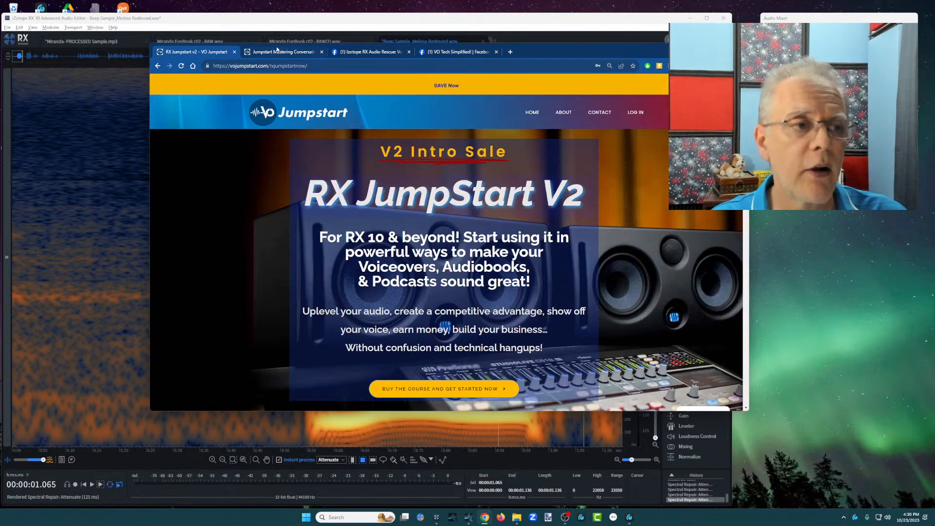
{"action": "key", "text": "ctrl+Tab"}
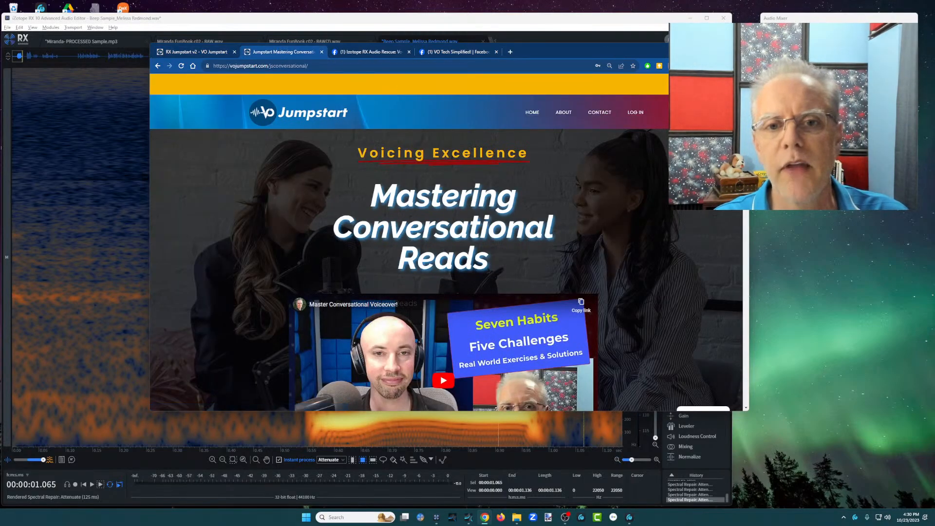
Step: Switch back to the RX editor and show the first 18 seconds of the beep sample recording
{"action": "key", "text": "alt+Tab"}
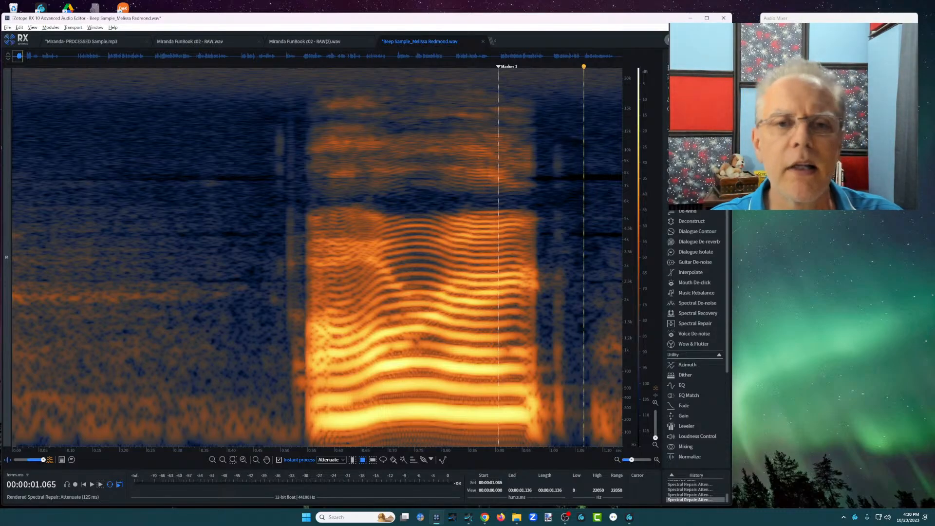
{"action": "left_click", "coordinate": [262, 156]}
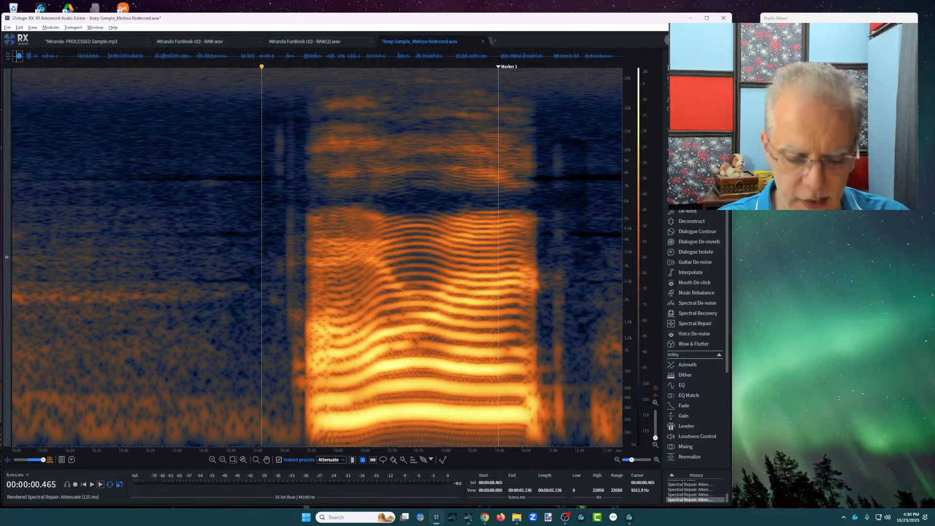
{"action": "scroll", "coordinate": [261, 156], "scroll_direction": "down", "scroll_amount": 4}
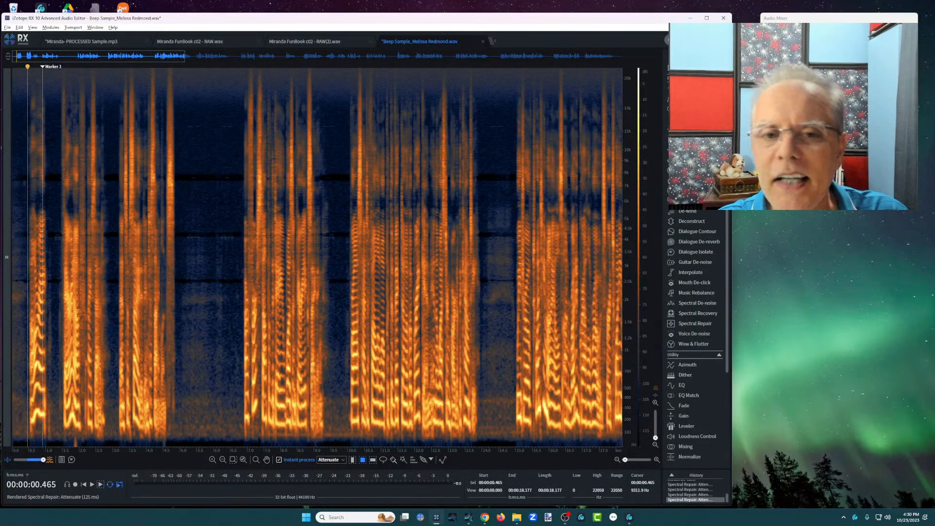
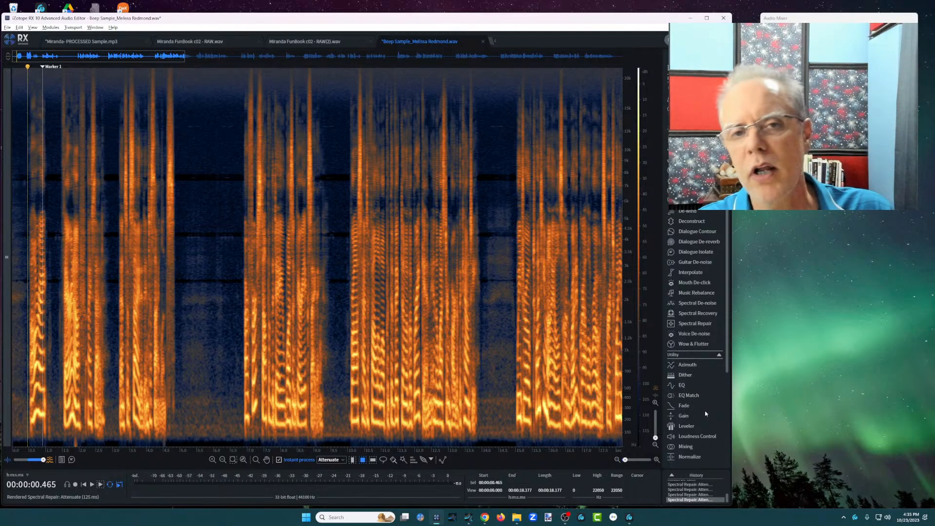
Step: Attenuate the pauses at about 5.1–6.8 s and 13.9–15.0 s with instant Spectral Repair, and turn instant processing off
{"action": "left_click_drag", "start_coordinate": [183, 123], "coordinate": [243, 379]}
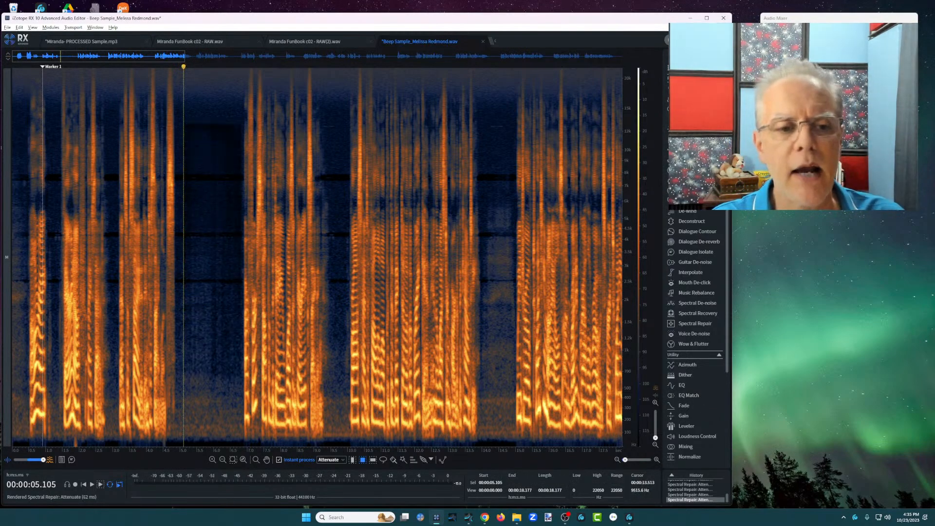
{"action": "left_click", "coordinate": [477, 169]}
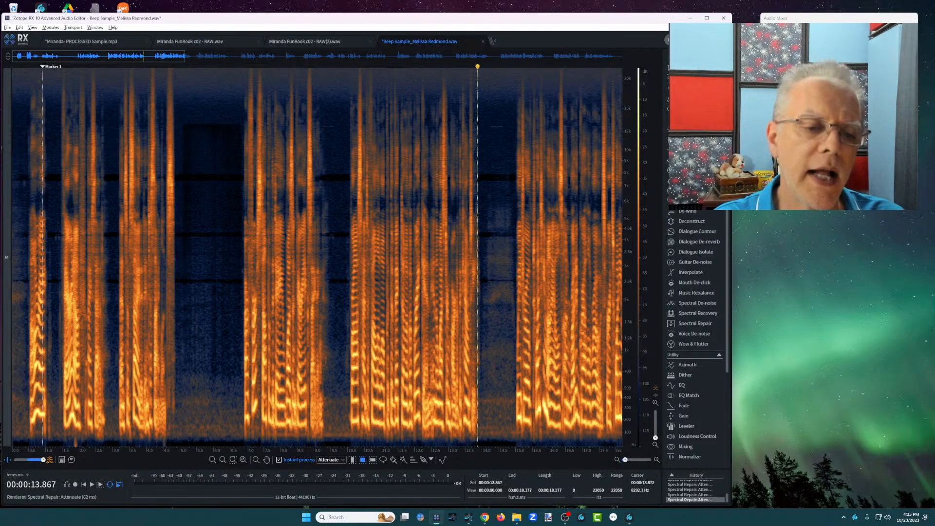
{"action": "left_click", "coordinate": [279, 460]}
{"action": "left_click_drag", "start_coordinate": [479, 149], "coordinate": [515, 436]}
{"action": "key", "text": "ctrl+d"}
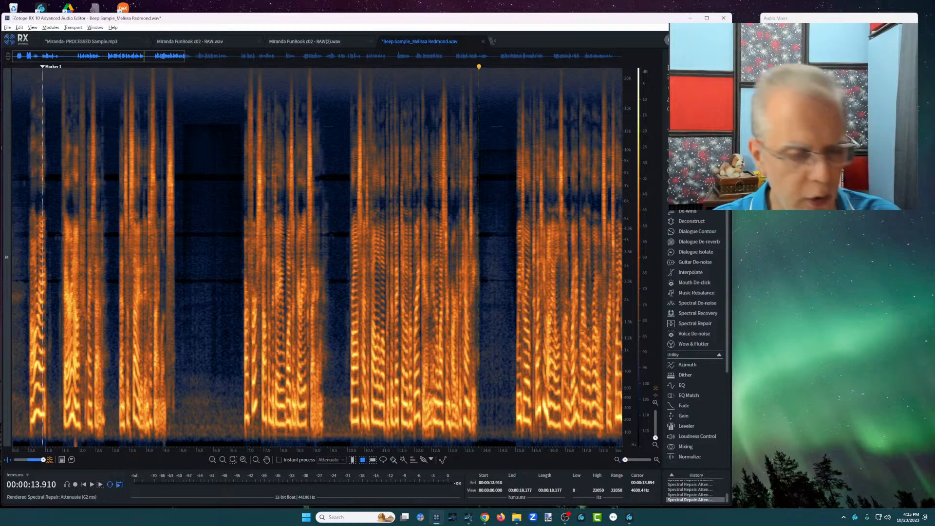
Step: Undo the last attenuation and lower the gain within the pauses at about 13.9–15.0 s and 5.3–6.6 s
{"action": "key", "text": "ctrl+z"}
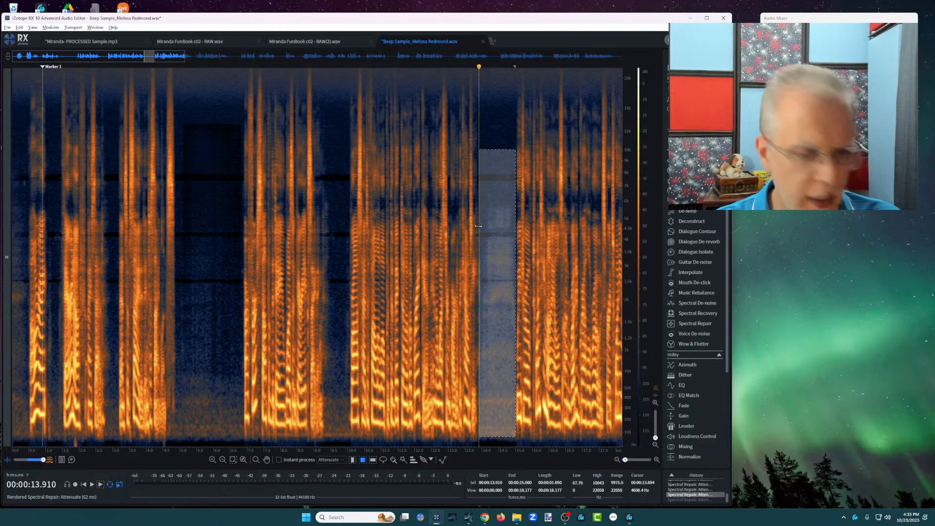
{"action": "key", "text": "shift+Down"}
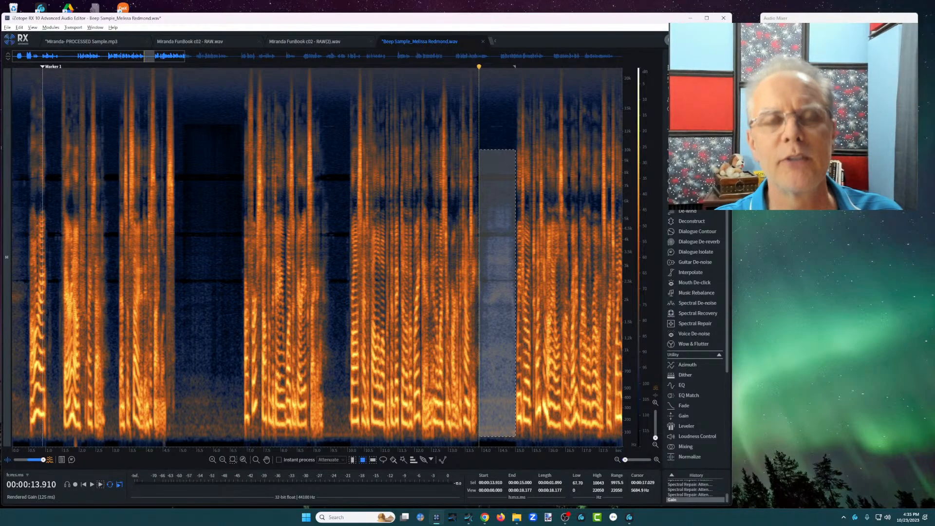
{"action": "left_click_drag", "start_coordinate": [189, 141], "coordinate": [234, 330]}
{"action": "key", "text": "shift+Down"}
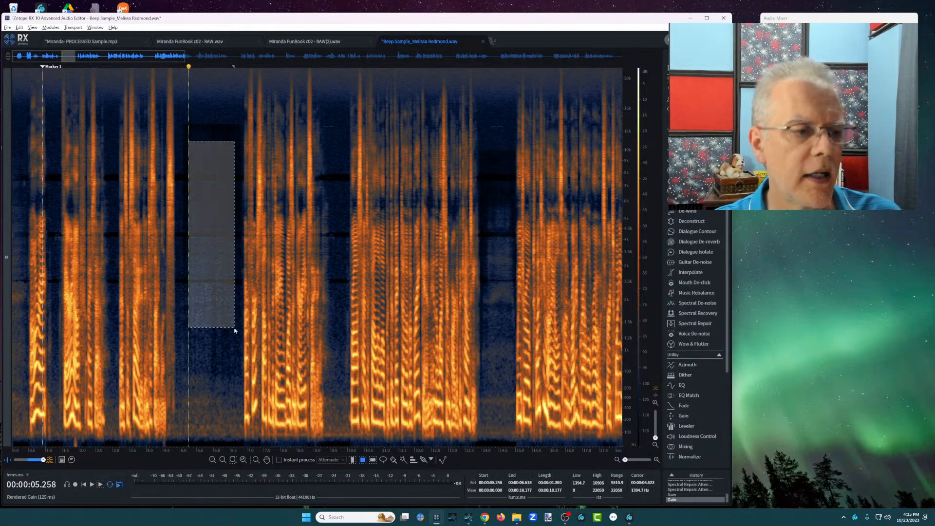
{"action": "left_click_drag", "start_coordinate": [481, 174], "coordinate": [514, 444]}
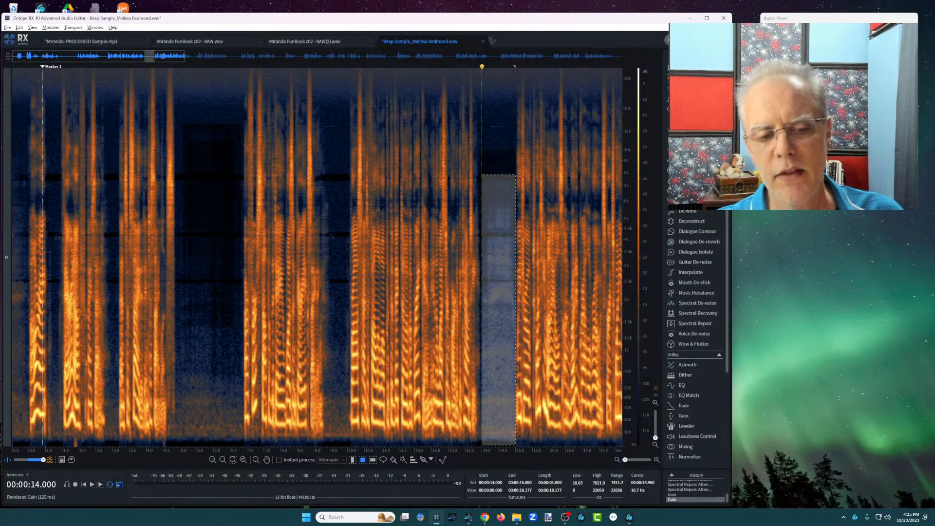
{"action": "key", "text": "shift+Down"}
{"action": "left_click", "coordinate": [400, 327]}
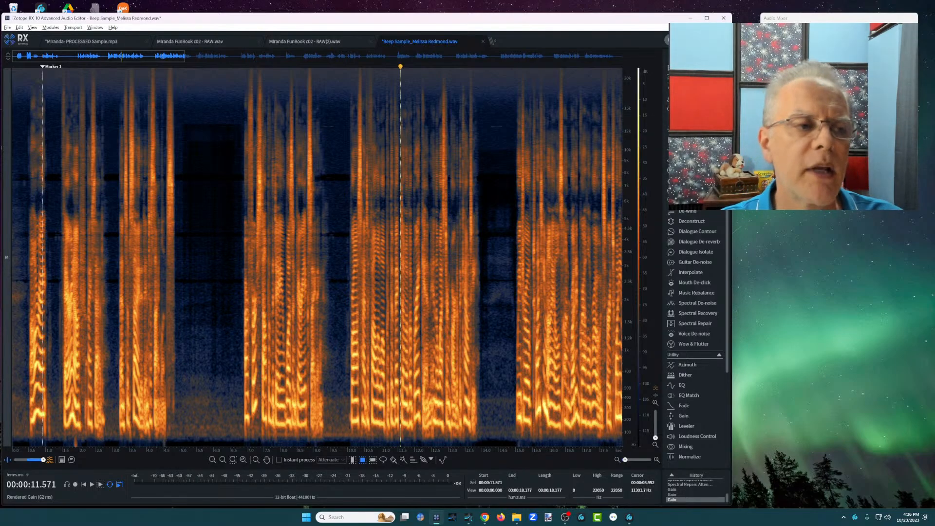
Step: Compare the silenced pauses with the speech around them by marking regions near 7.3–8.5 s, 10.7–12.6 s and 14.0–14.9 s
{"action": "left_click", "coordinate": [209, 195]}
{"action": "left_click_drag", "start_coordinate": [259, 133], "coordinate": [296, 348]}
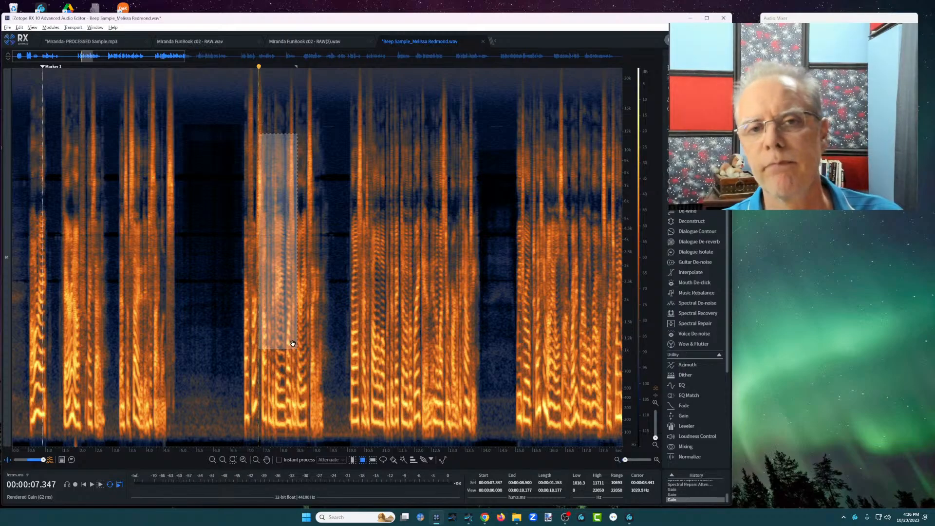
{"action": "left_click", "coordinate": [200, 257]}
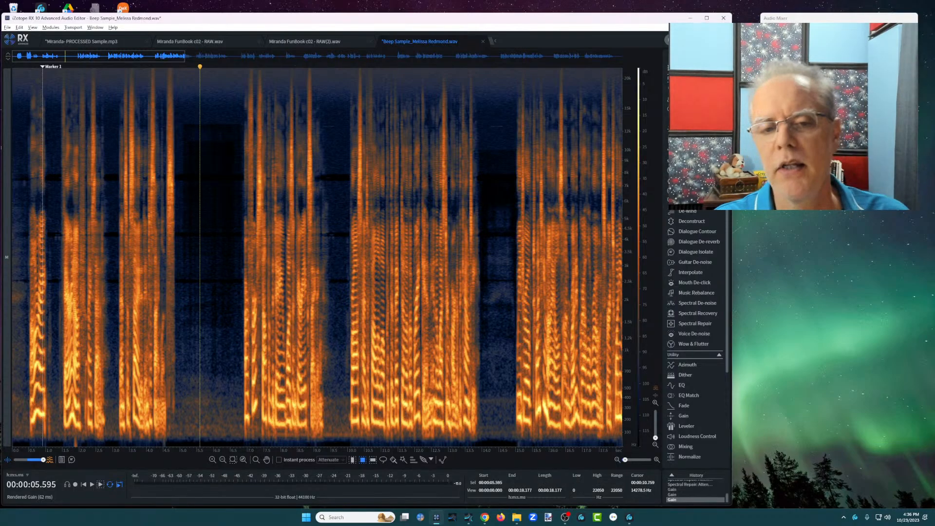
{"action": "left_click_drag", "start_coordinate": [482, 81], "coordinate": [512, 446]}
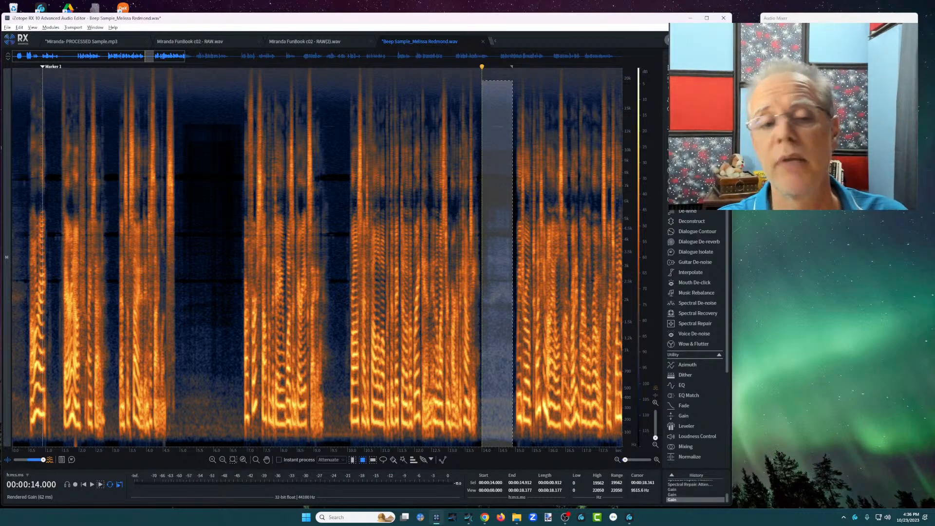
{"action": "left_click_drag", "start_coordinate": [373, 122], "coordinate": [435, 416]}
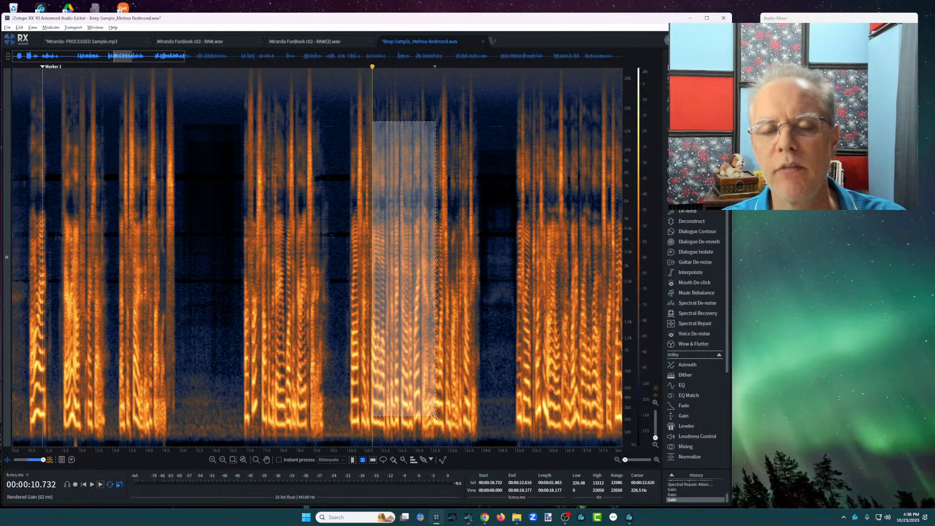
{"action": "left_click_drag", "start_coordinate": [477, 96], "coordinate": [508, 444]}
{"action": "left_click_drag", "start_coordinate": [398, 83], "coordinate": [424, 444]}
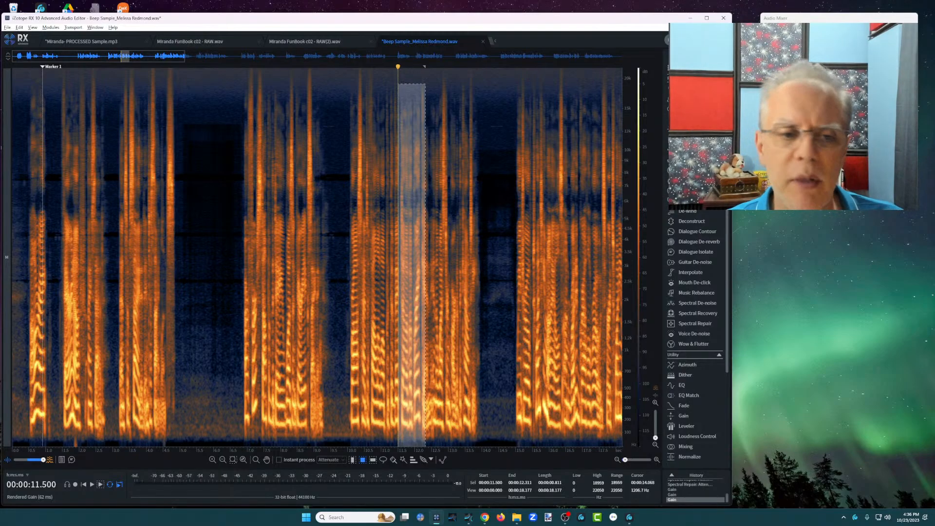
{"action": "left_click", "coordinate": [489, 252]}
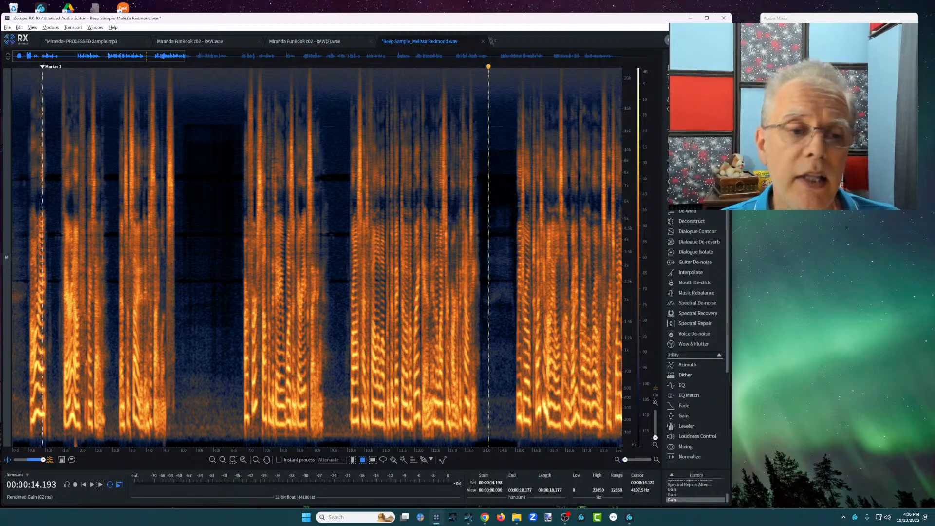
Step: Undo the gain reductions and the attenuation made in the two pauses at about 5 s and 14 s
{"action": "left_click", "coordinate": [484, 253]}
{"action": "left_click", "coordinate": [205, 147]}
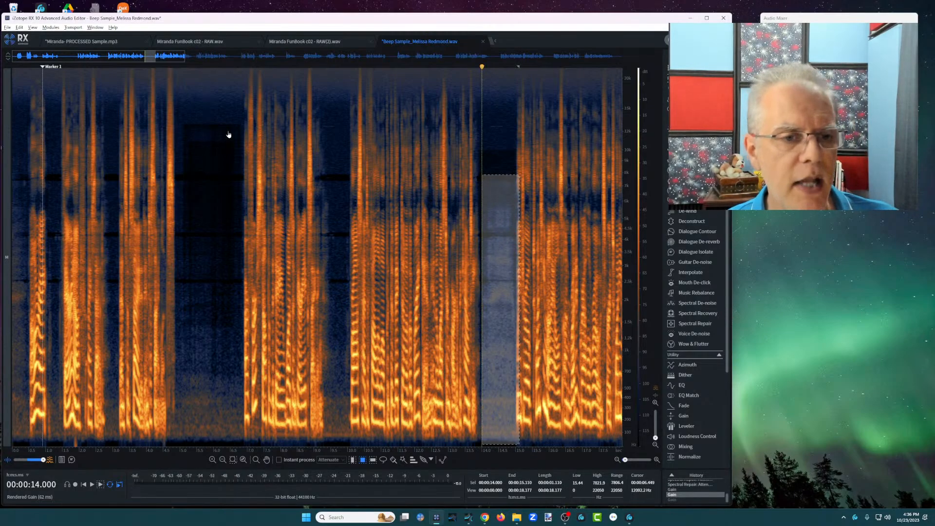
{"action": "left_click_drag", "start_coordinate": [234, 141], "coordinate": [189, 327]}
{"action": "left_click", "coordinate": [213, 102]}
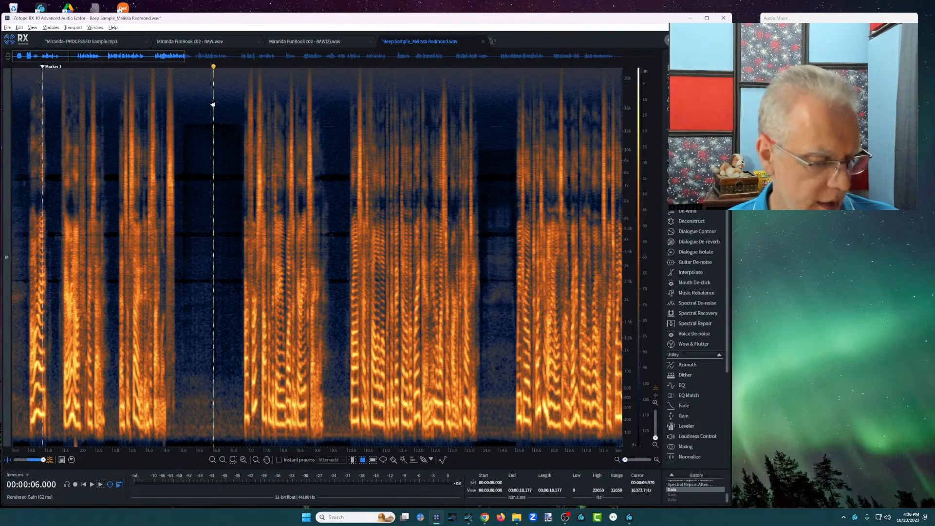
{"action": "key", "text": "ctrl+z"}
{"action": "key", "text": "ctrl+z"}
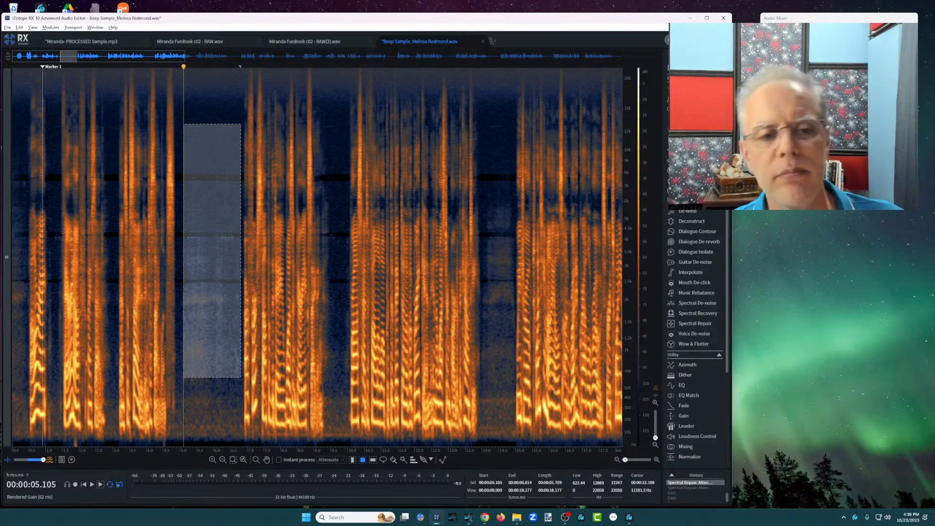
Step: Select the pauses starting at about 4.9 s, 9.3 s and 14 s together, and clear the selection
{"action": "left_click", "coordinate": [482, 111]}
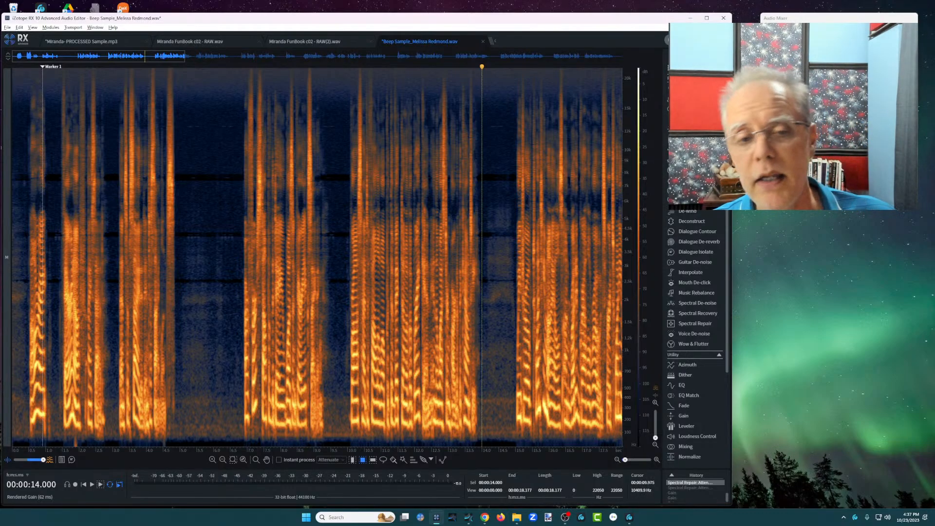
{"action": "left_click_drag", "start_coordinate": [176, 153], "coordinate": [237, 446]}
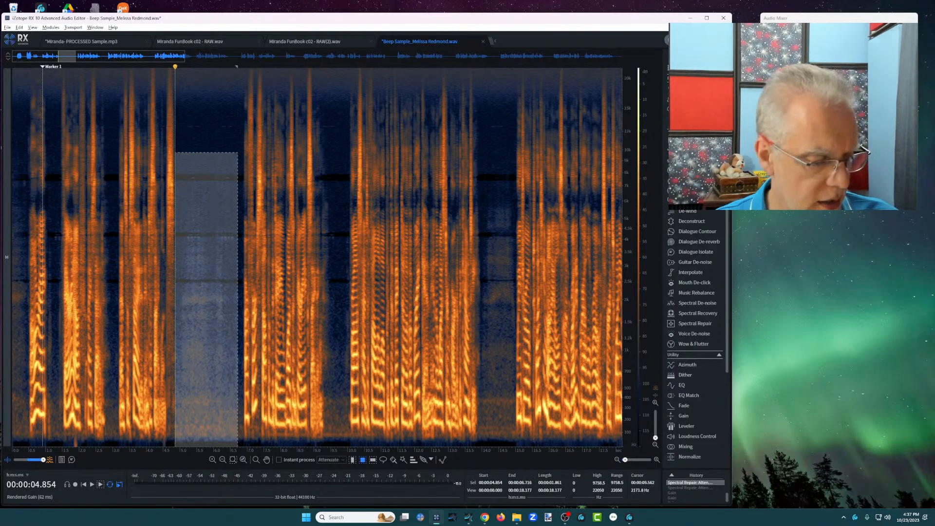
{"action": "left_click_drag", "start_coordinate": [323, 154], "coordinate": [347, 439]}
{"action": "left_click_drag", "start_coordinate": [482, 160], "coordinate": [516, 434]}
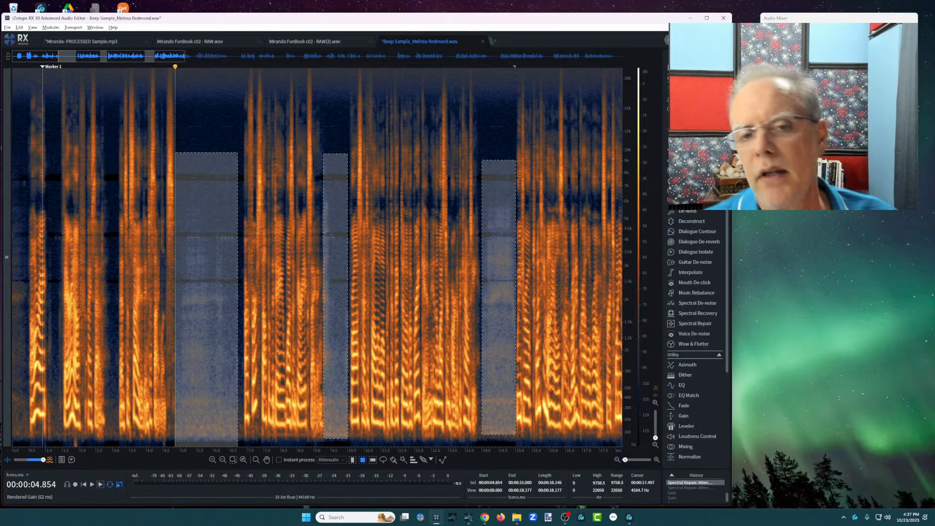
{"action": "key", "text": "ctrl+d"}
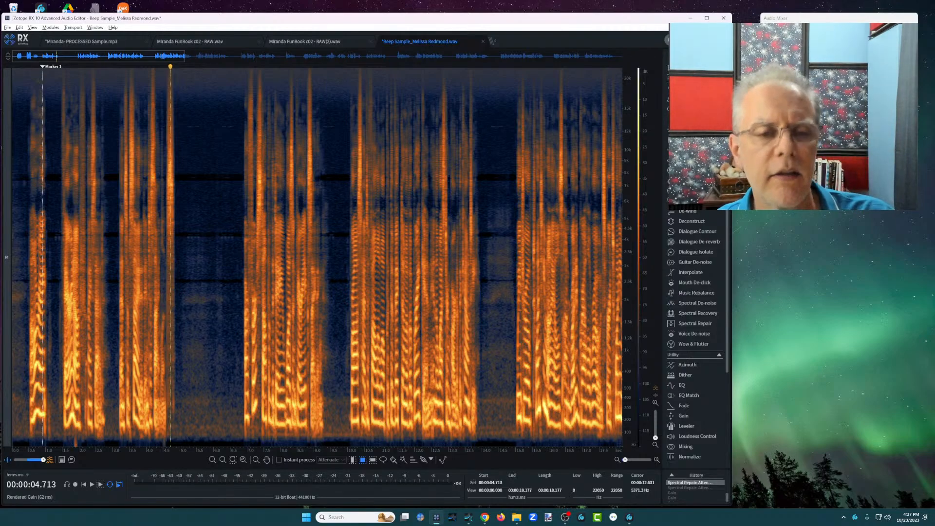
Step: Examine the room tone in the pauses by placing the playhead at about 14.0, 14.4, 15.0, 10.0, 5.9 and 6.6 s
{"action": "left_click", "coordinate": [481, 107]}
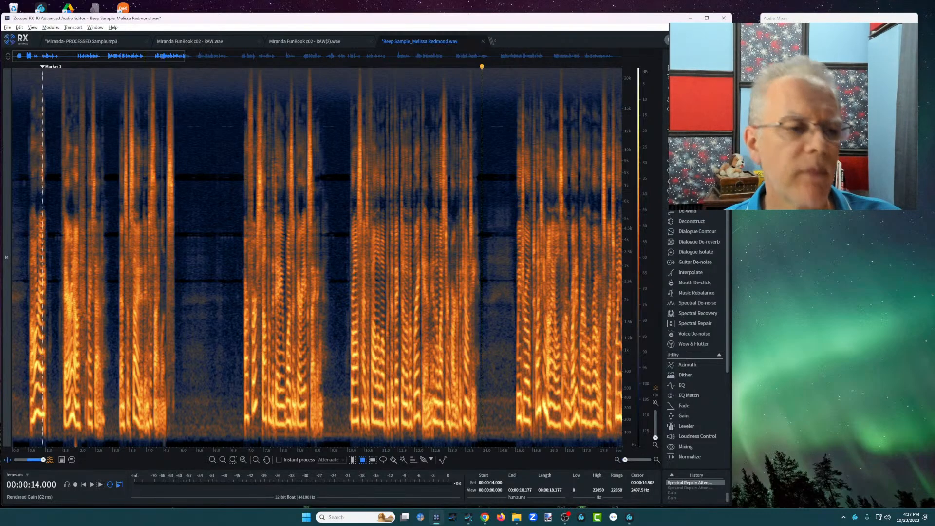
{"action": "left_click", "coordinate": [495, 112]}
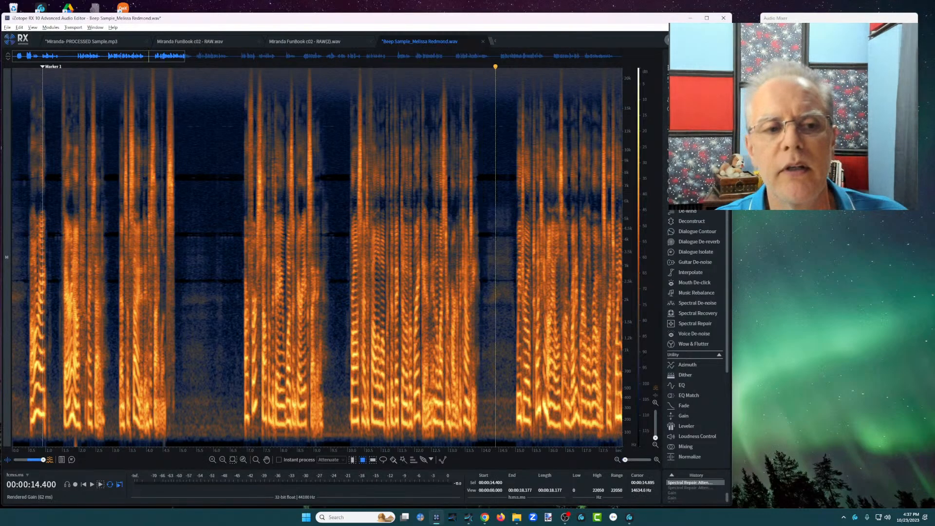
{"action": "left_click", "coordinate": [516, 110]}
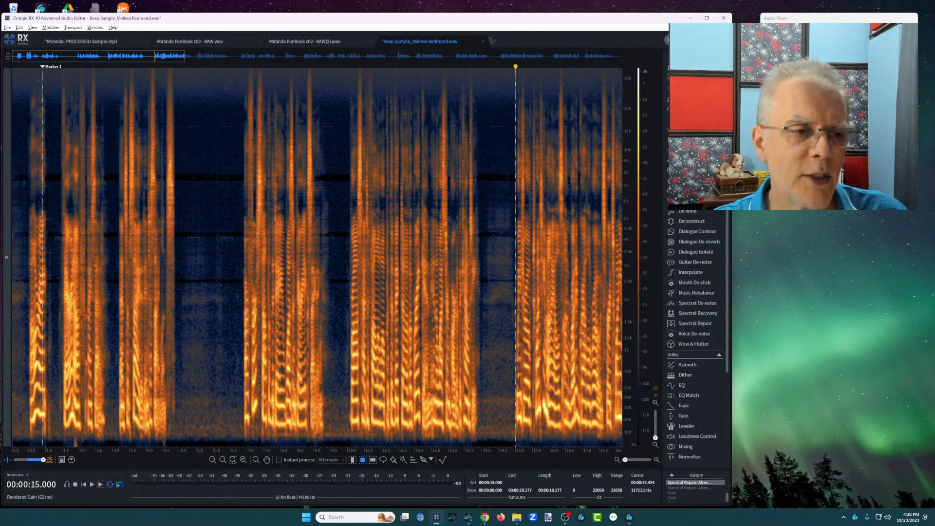
{"action": "left_click", "coordinate": [348, 152]}
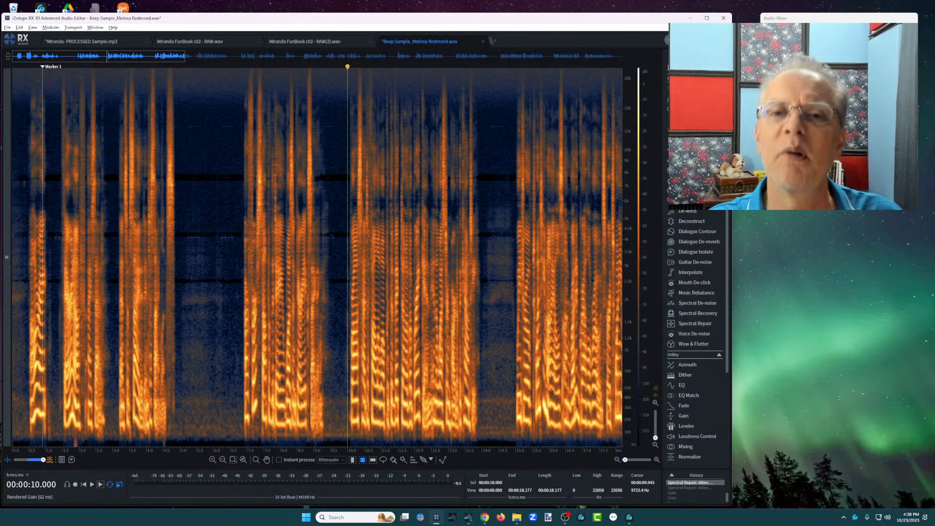
{"action": "left_click", "coordinate": [209, 143]}
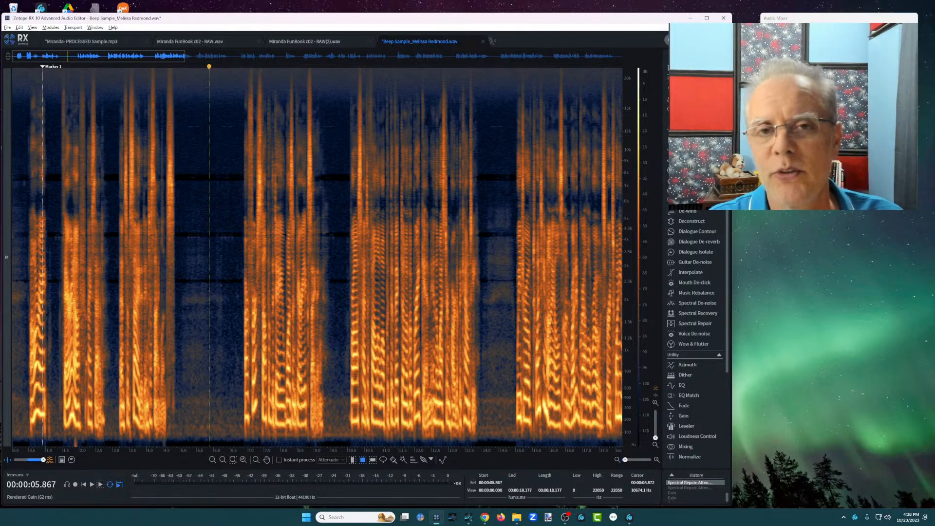
{"action": "left_click", "coordinate": [234, 143]}
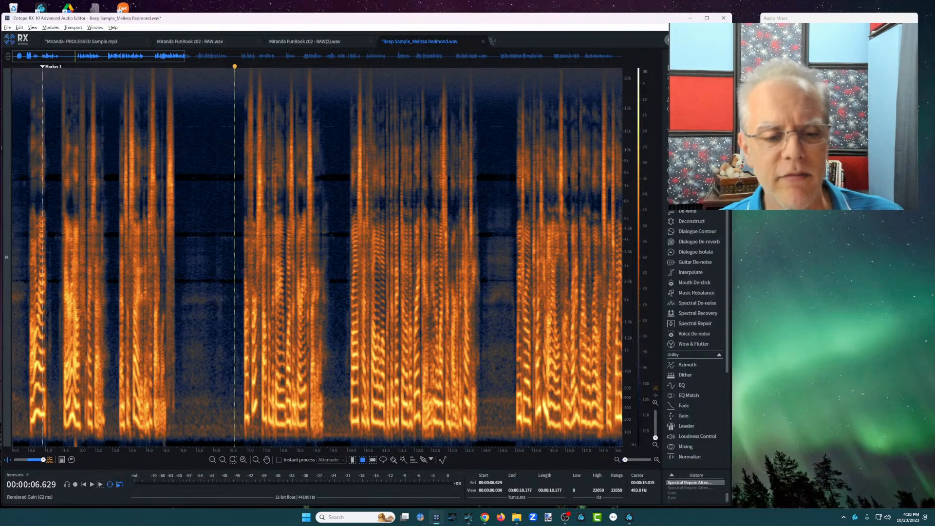
Step: Show the recording from about 8.7 to 26.9 s and place the playhead in the pause at about 23.3 s
{"action": "left_click_drag", "start_coordinate": [503, 452], "coordinate": [210, 448]}
{"action": "left_click", "coordinate": [497, 117]}
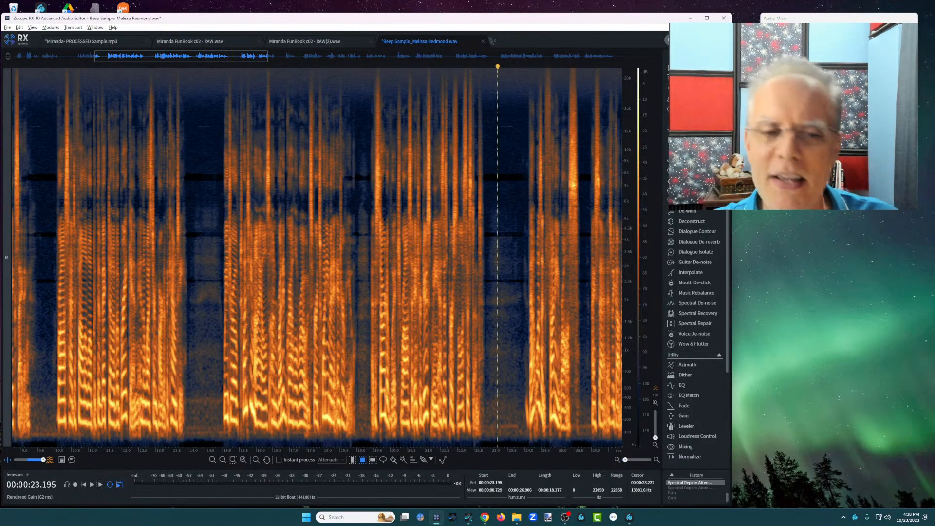
{"action": "left_click", "coordinate": [502, 299]}
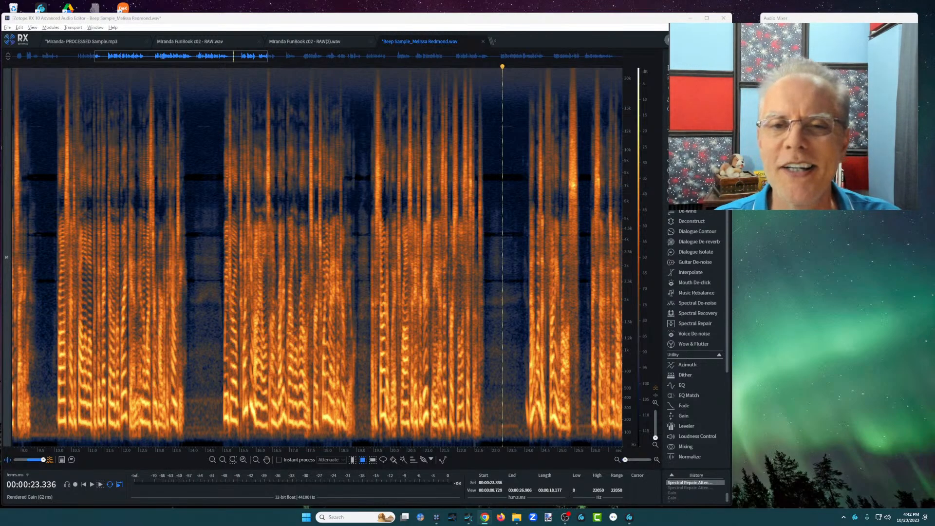
Step: Switch to Chrome and show the RX JumpStart V2 and Mastering Conversational Reads courses and the two Facebook groups
{"action": "mouse_move", "coordinate": [485, 522]}
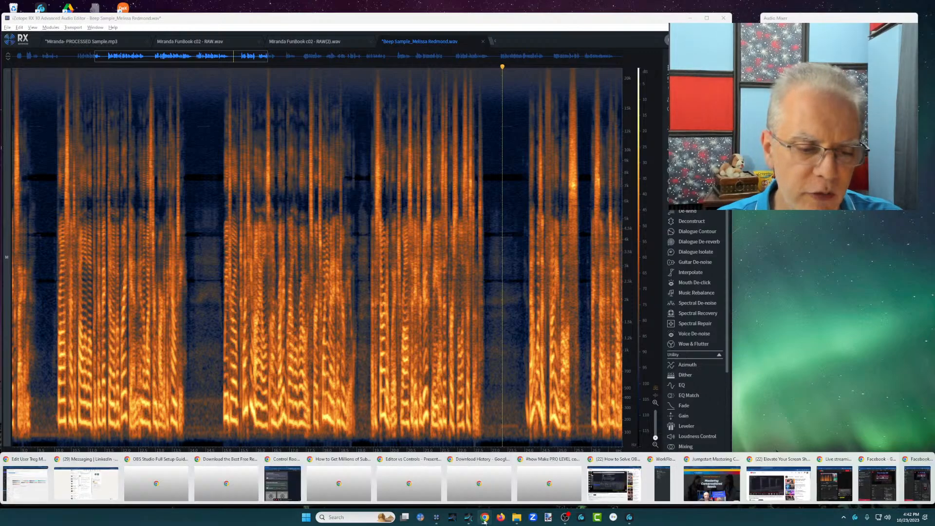
{"action": "left_click", "coordinate": [711, 482]}
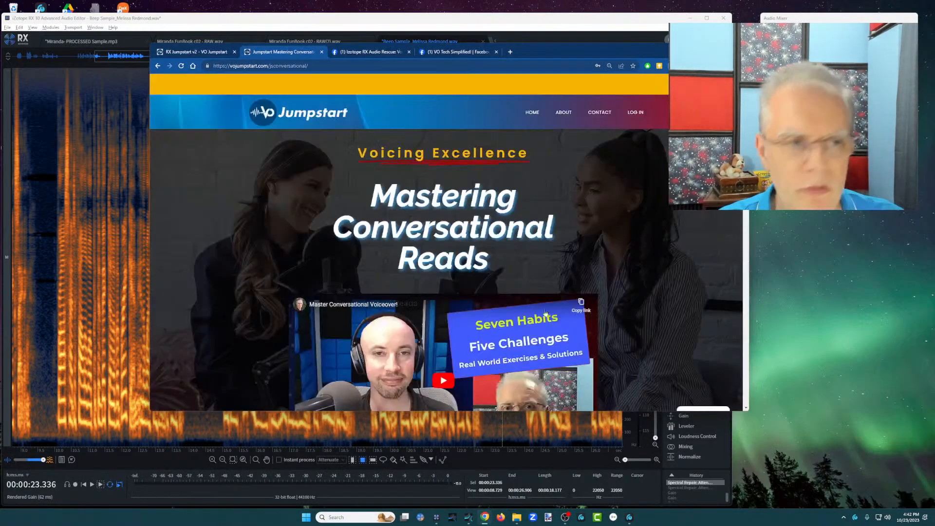
{"action": "left_click", "coordinate": [214, 52]}
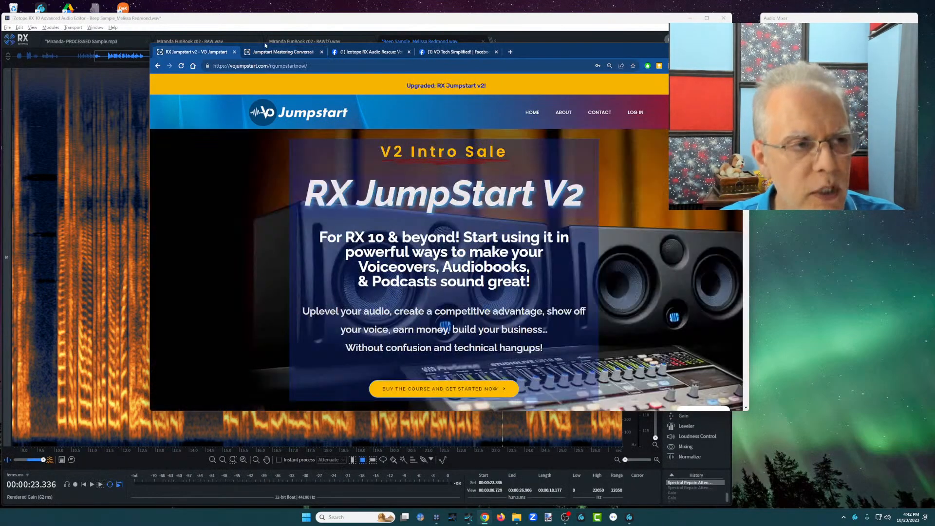
{"action": "left_click", "coordinate": [280, 52]}
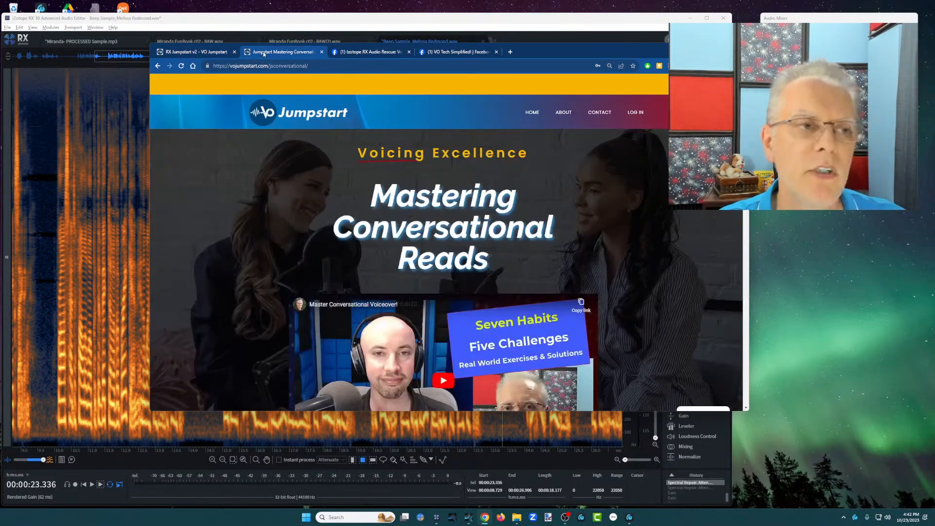
{"action": "left_click", "coordinate": [352, 53]}
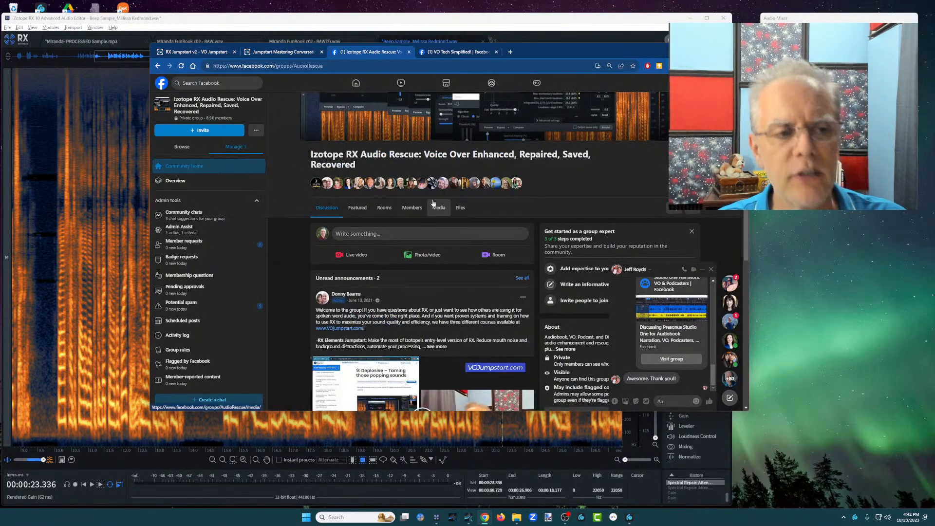
{"action": "left_click", "coordinate": [447, 53]}
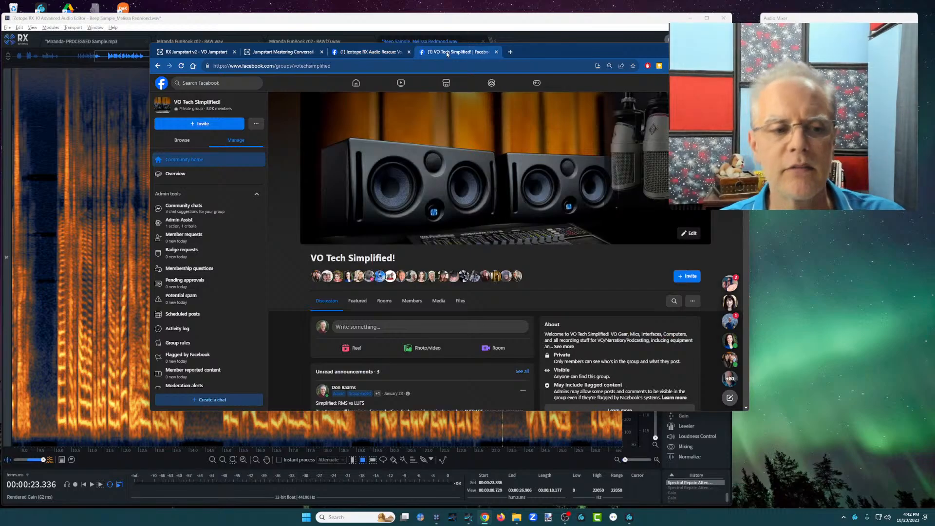